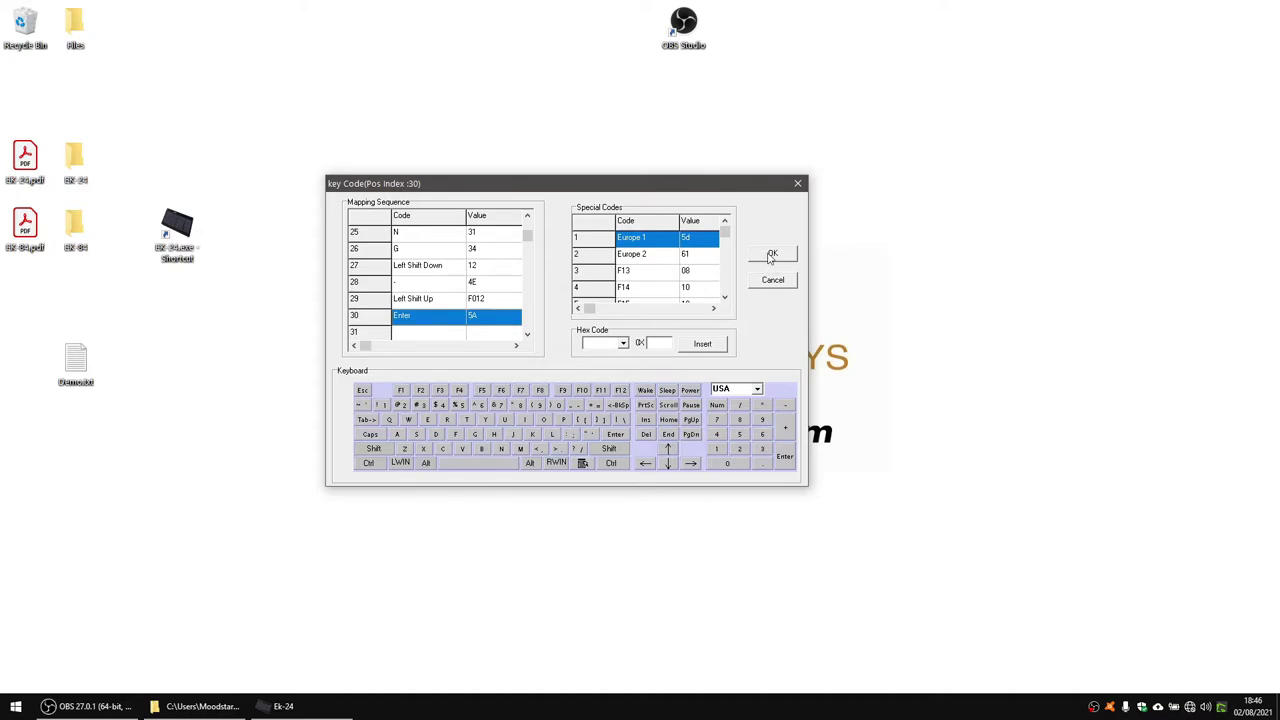
Accept the key code sequence for the first key and write the updated key mappings to the keypad
{"action": "left_click", "coordinate": [773, 255]}
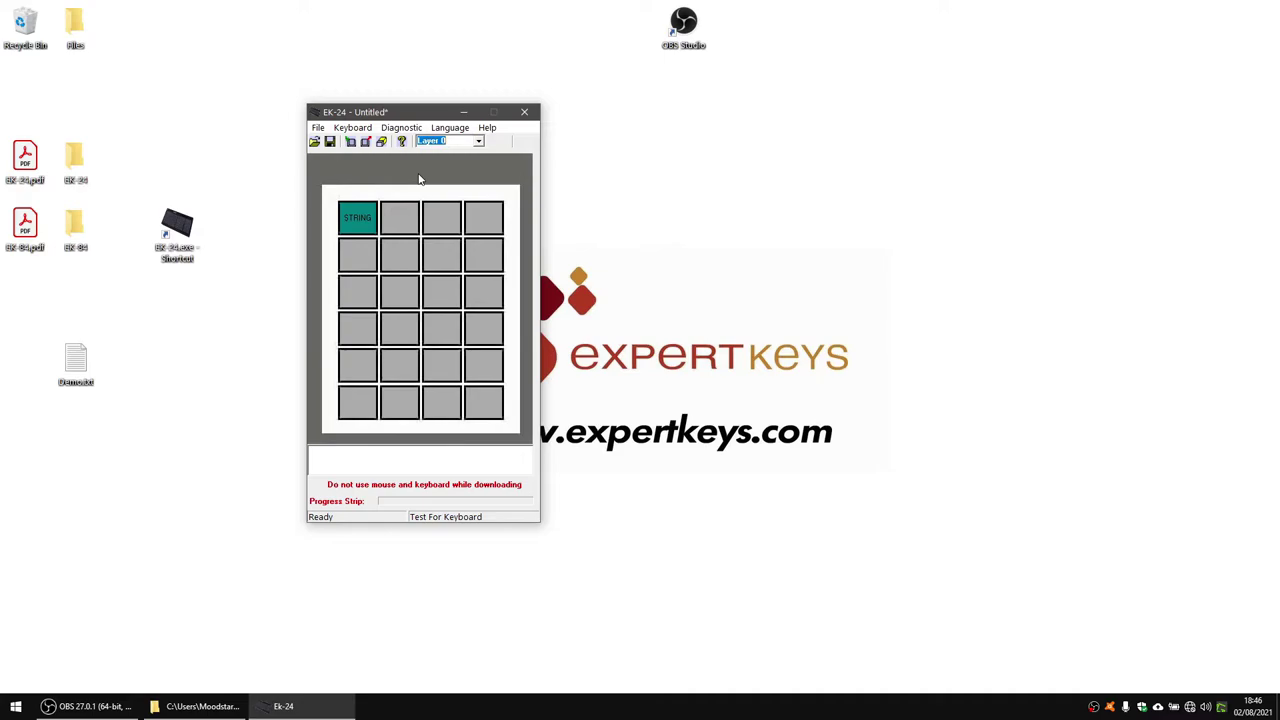
{"action": "left_click", "coordinate": [352, 128]}
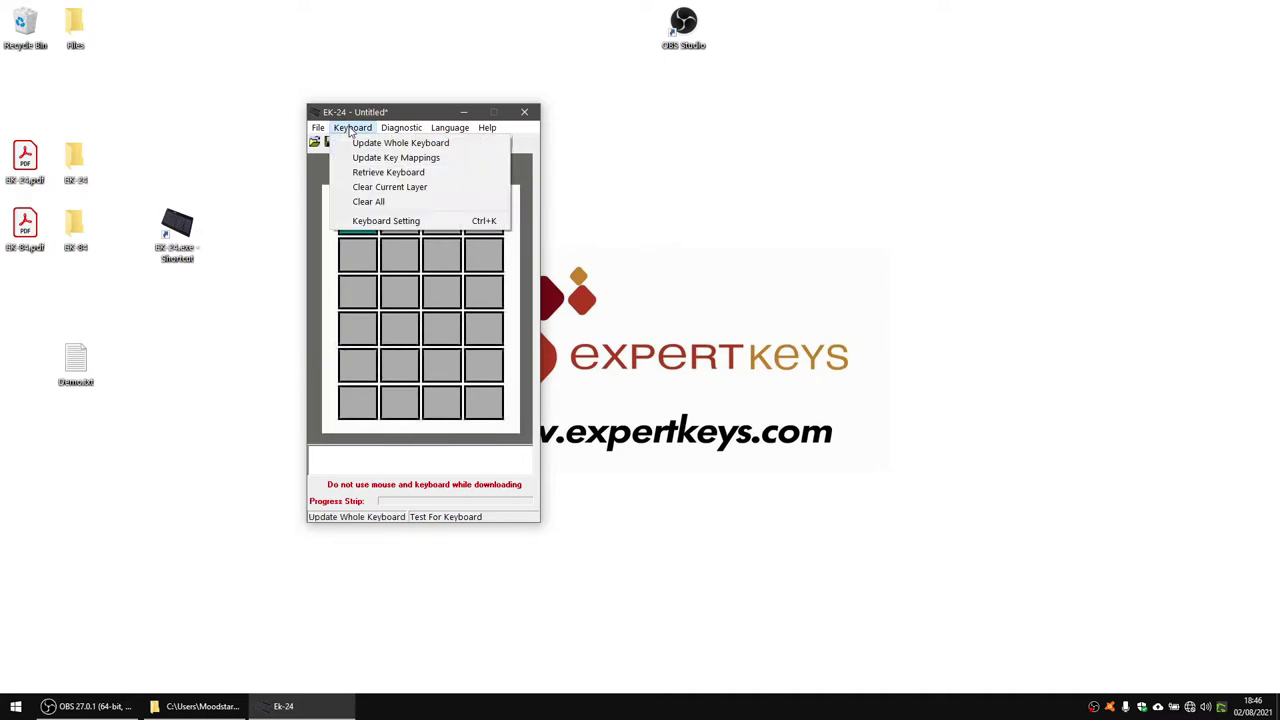
{"action": "left_click", "coordinate": [398, 158]}
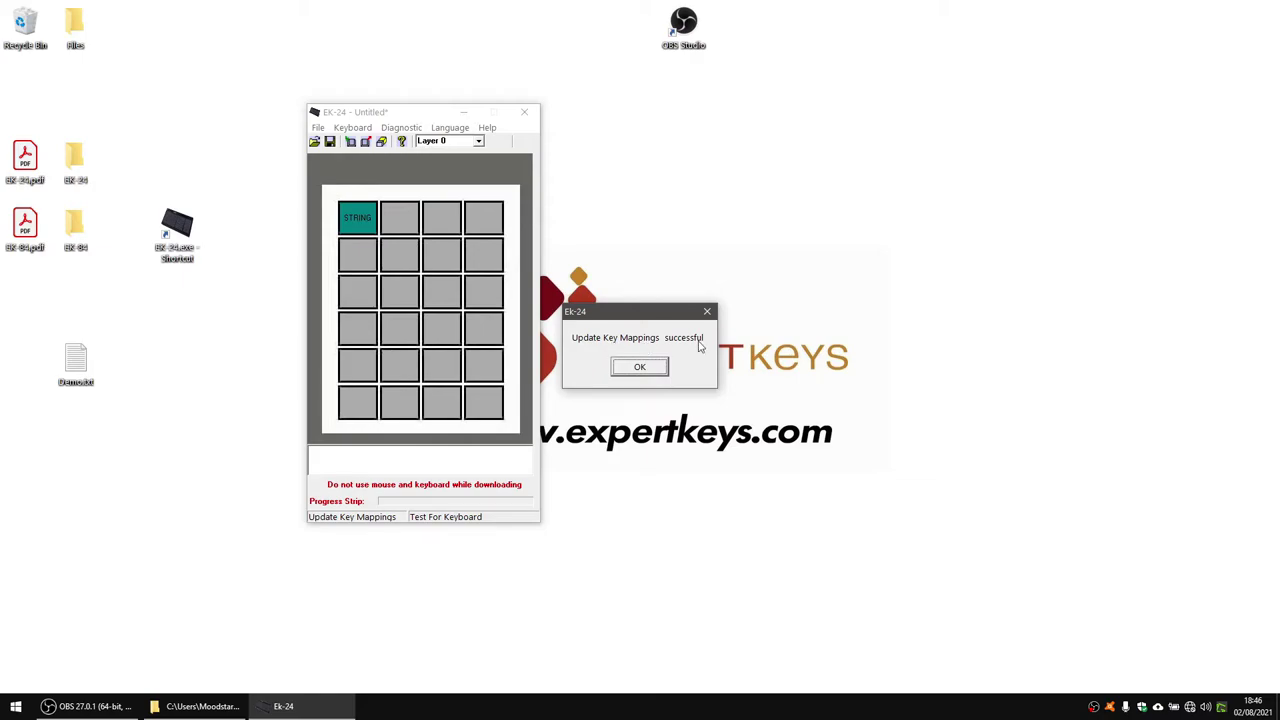
{"action": "left_click", "coordinate": [638, 368]}
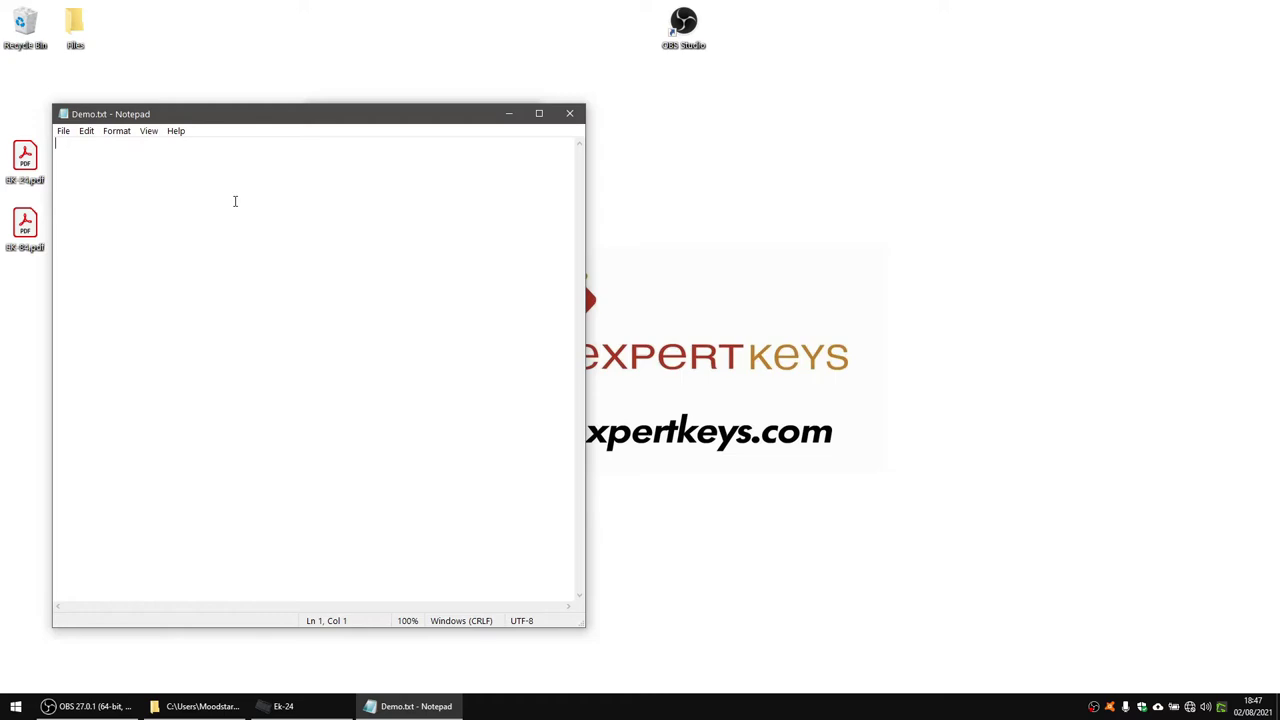
Test the programmed key in Demo.txt by outputting eight lines of "Hello how are youn doing?", and close the file without saving
{"action": "type", "text": "Hello how are youn doing?"}
{"action": "key", "text": "Return"}
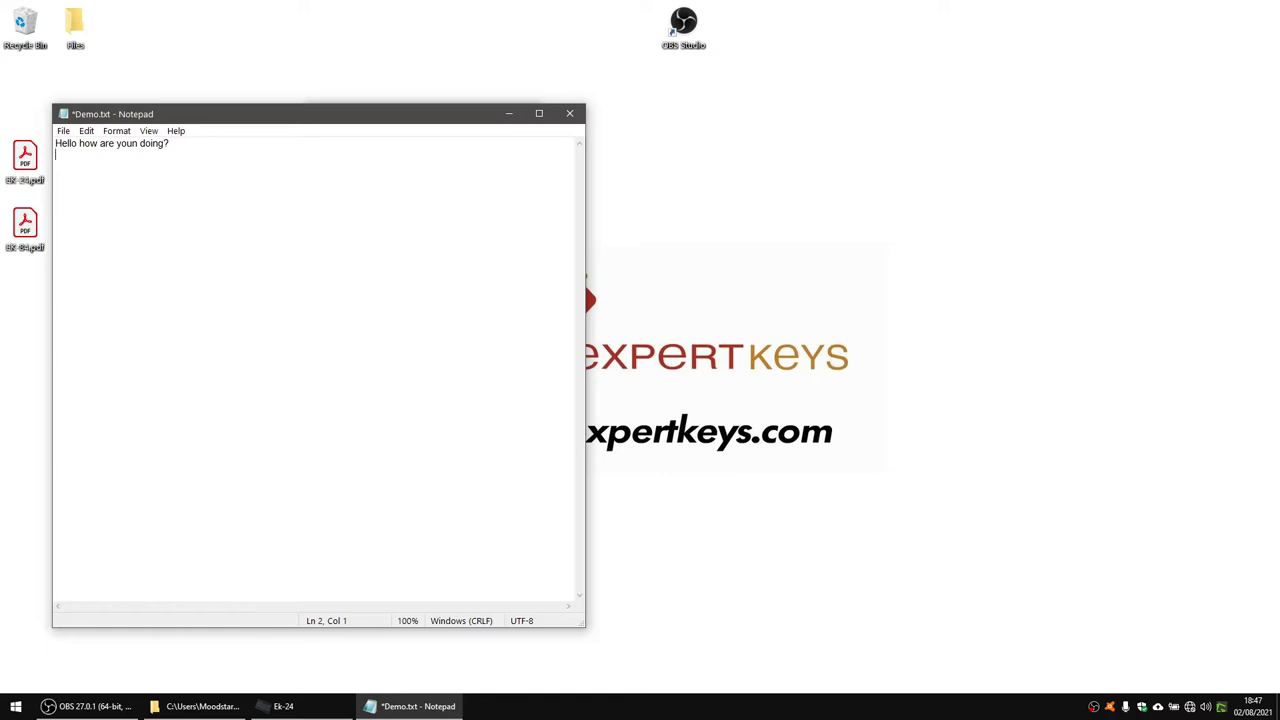
{"action": "type", "text": "Hello how are youn doing?"}
{"action": "key", "text": "Return"}
{"action": "key", "text": "ctrl+v"}
{"action": "key", "text": "ctrl+v"}
{"action": "key", "text": "ctrl+v"}
{"action": "key", "text": "ctrl+v"}
{"action": "key", "text": "ctrl+v"}
{"action": "key", "text": "ctrl+v"}
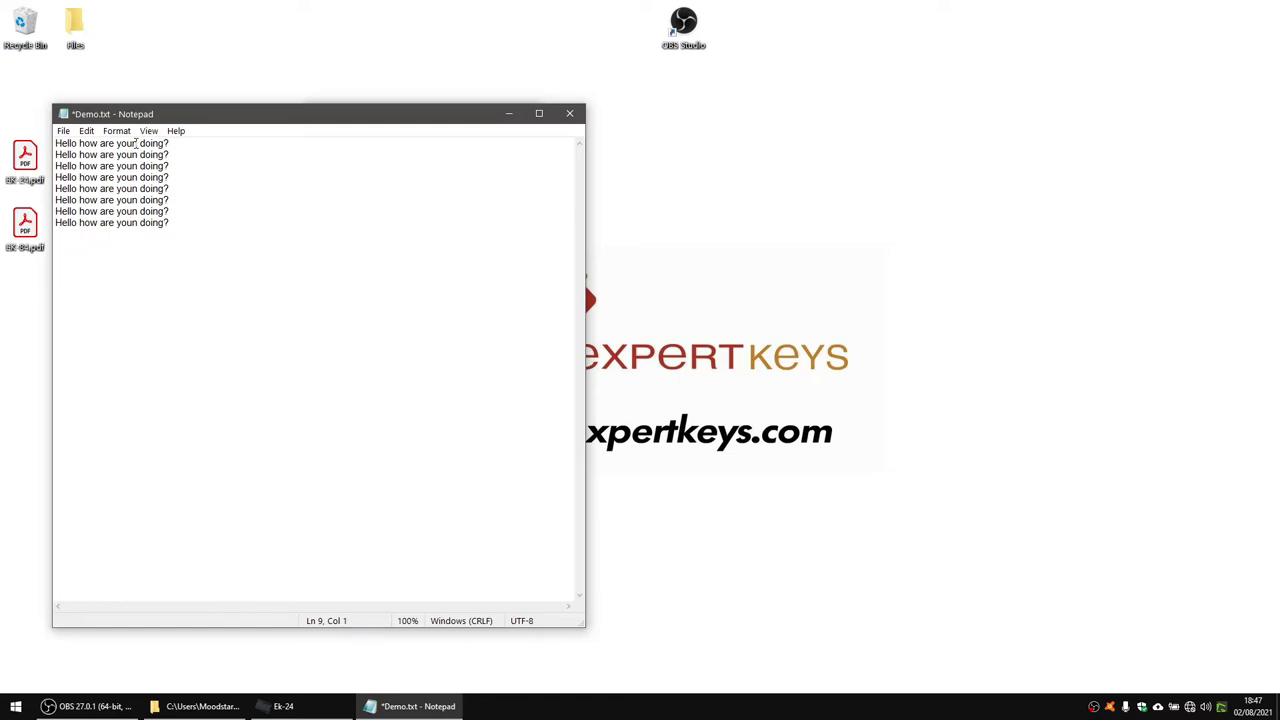
{"action": "left_click", "coordinate": [569, 113]}
{"action": "left_click", "coordinate": [660, 361]}
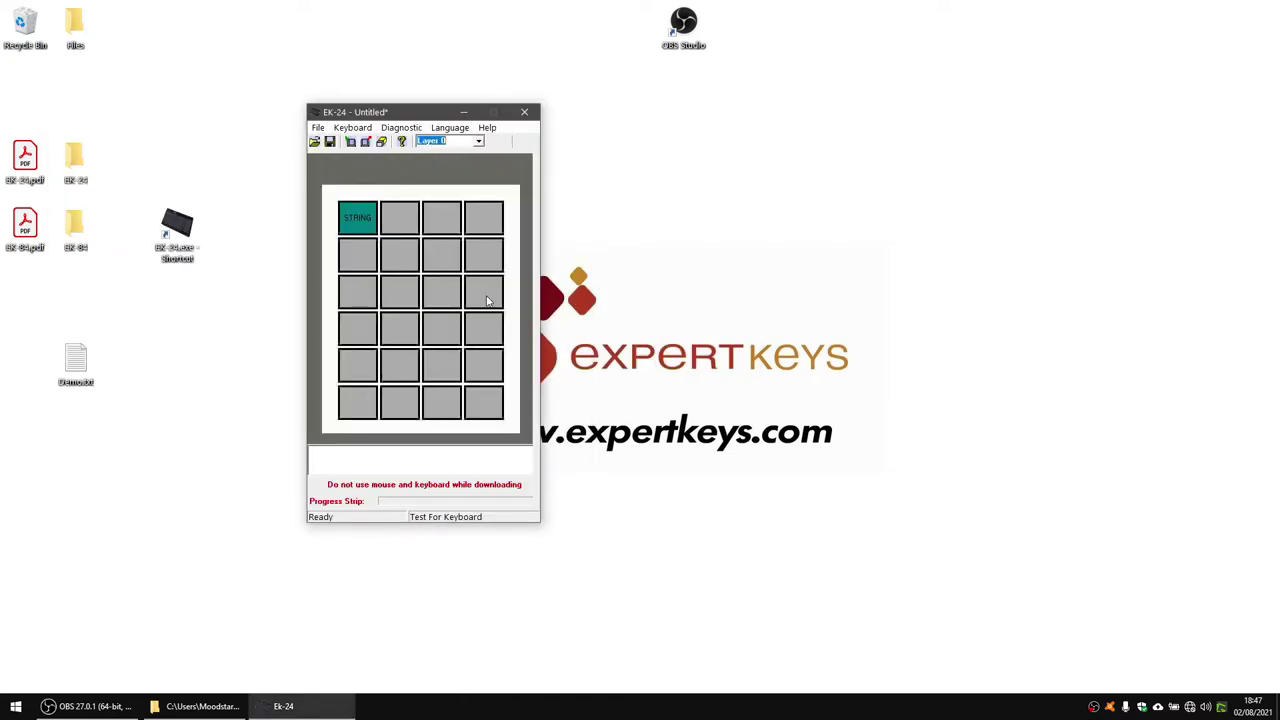
Delete the stray N at position 20 from the first key's mapping sequence and update the keypad's key mappings
{"action": "right_click", "coordinate": [356, 215]}
{"action": "left_click", "coordinate": [391, 228]}
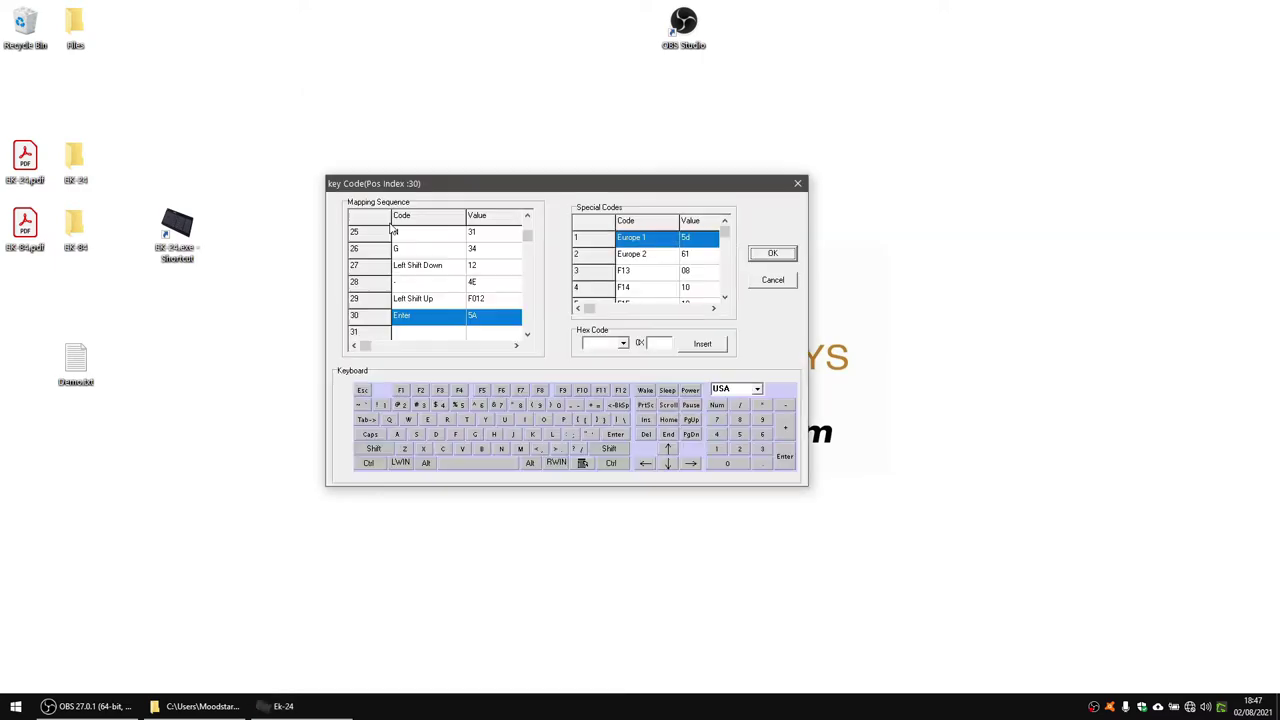
{"action": "left_click", "coordinate": [528, 220]}
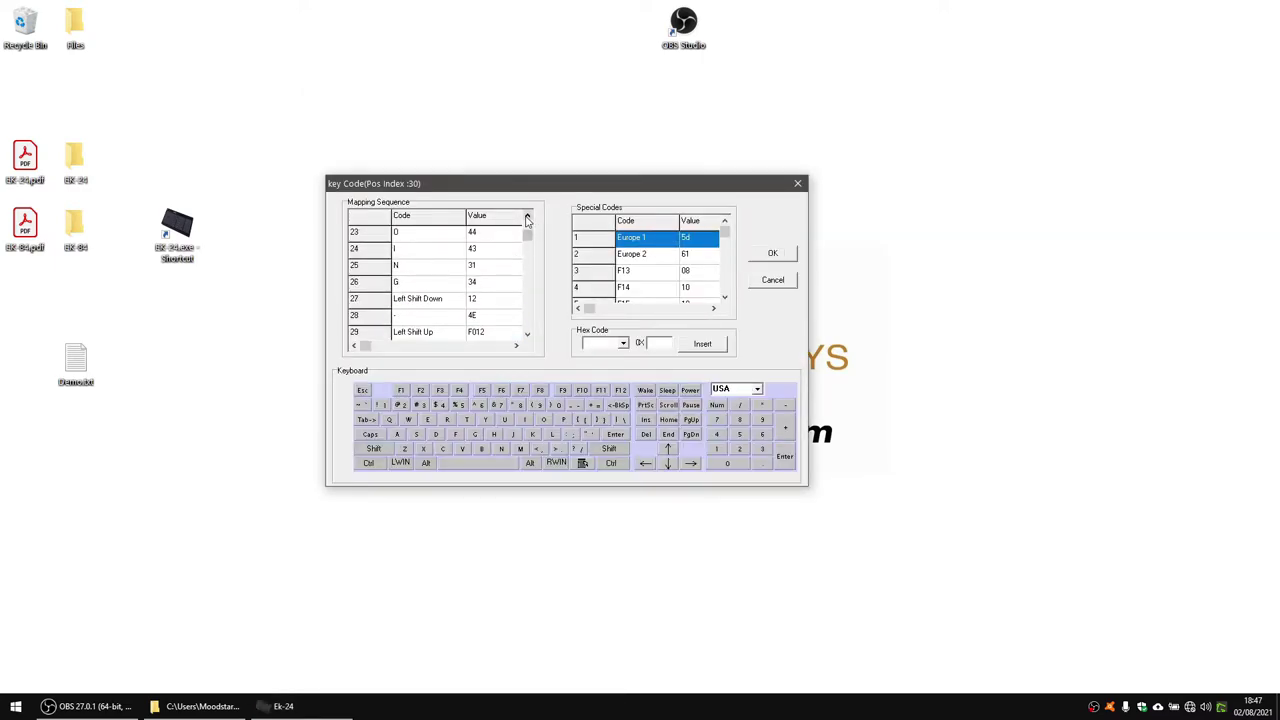
{"action": "left_click", "coordinate": [528, 220]}
{"action": "left_click", "coordinate": [528, 220]}
{"action": "left_click", "coordinate": [528, 220]}
{"action": "left_click", "coordinate": [528, 220]}
{"action": "left_click", "coordinate": [528, 220]}
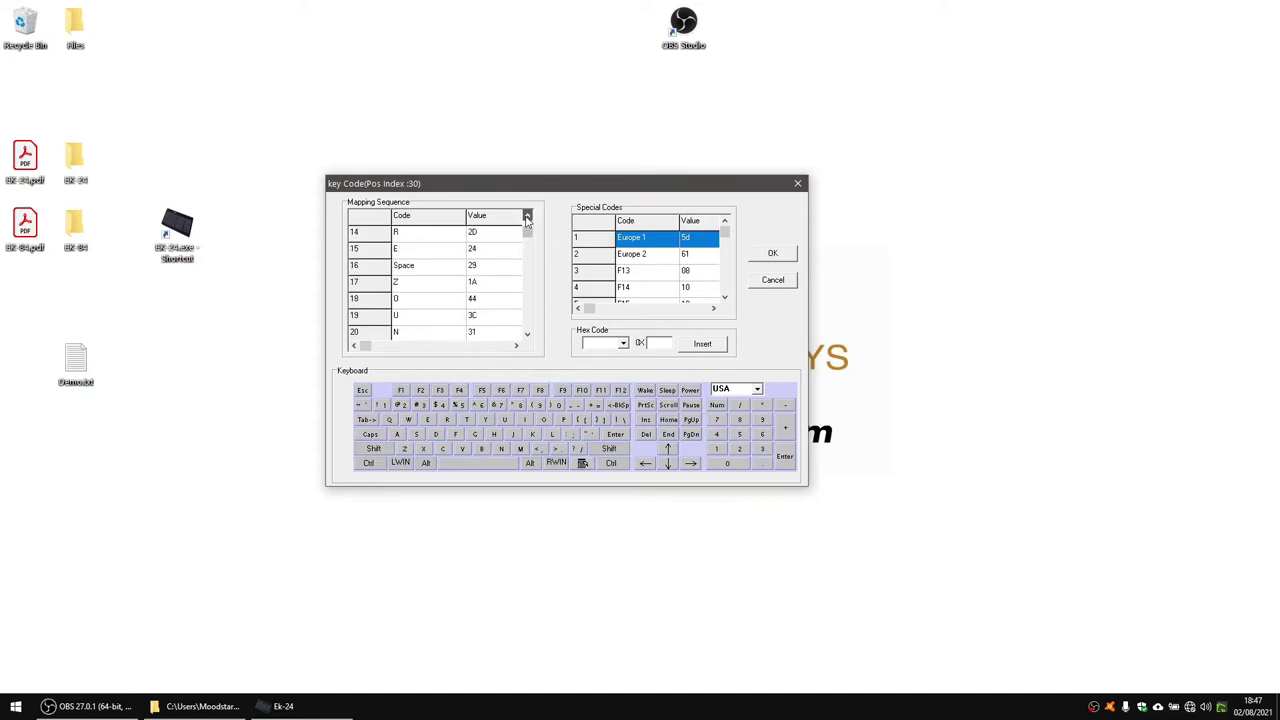
{"action": "left_click", "coordinate": [528, 220]}
{"action": "left_click", "coordinate": [528, 220]}
{"action": "left_click", "coordinate": [528, 220]}
{"action": "left_click", "coordinate": [528, 220]}
{"action": "left_click", "coordinate": [528, 220]}
{"action": "left_click", "coordinate": [528, 220]}
{"action": "left_click", "coordinate": [528, 220]}
{"action": "left_click", "coordinate": [528, 220]}
{"action": "left_click", "coordinate": [528, 220]}
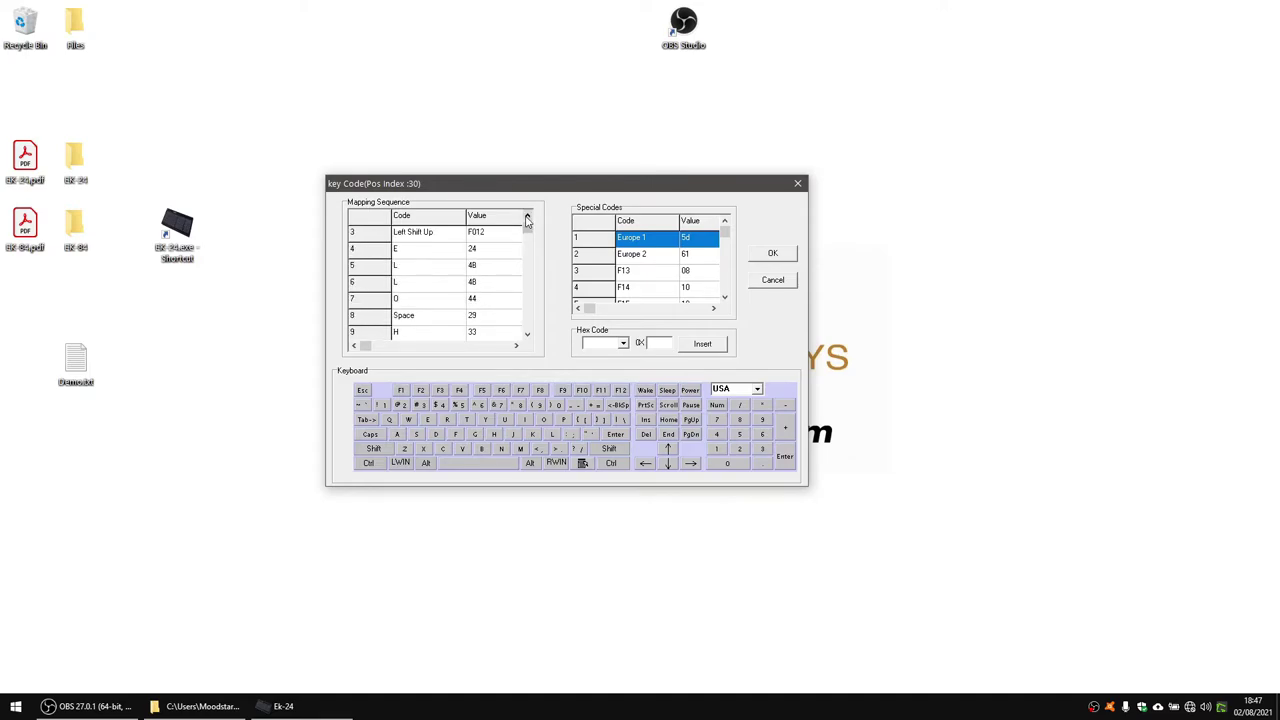
{"action": "left_click", "coordinate": [528, 220]}
{"action": "left_click", "coordinate": [528, 220]}
{"action": "left_click", "coordinate": [528, 336]}
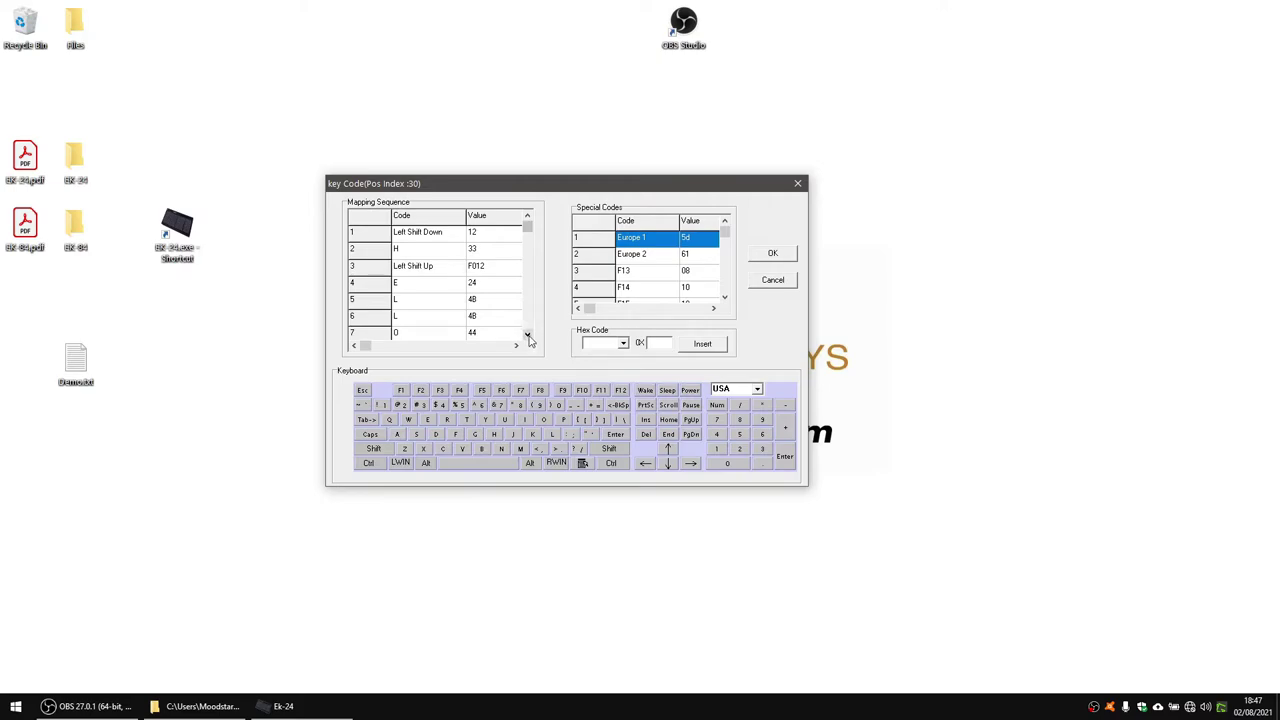
{"action": "left_click", "coordinate": [528, 336]}
{"action": "left_click", "coordinate": [528, 336]}
{"action": "left_click", "coordinate": [528, 336]}
{"action": "left_click", "coordinate": [528, 336]}
{"action": "left_click", "coordinate": [528, 336]}
{"action": "left_click", "coordinate": [528, 336]}
{"action": "left_click", "coordinate": [528, 336]}
{"action": "left_click", "coordinate": [528, 336]}
{"action": "left_click", "coordinate": [528, 336]}
{"action": "left_click", "coordinate": [528, 336]}
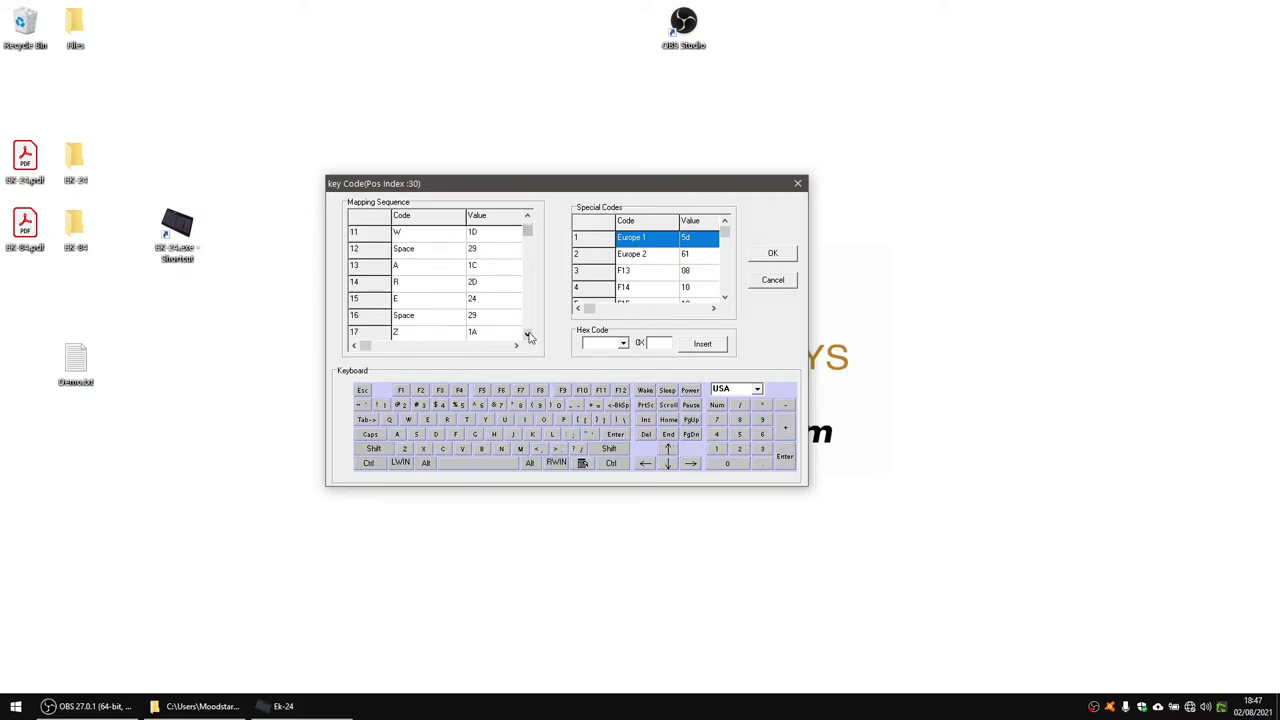
{"action": "left_click", "coordinate": [528, 336]}
{"action": "left_click", "coordinate": [528, 336]}
{"action": "left_click", "coordinate": [528, 336]}
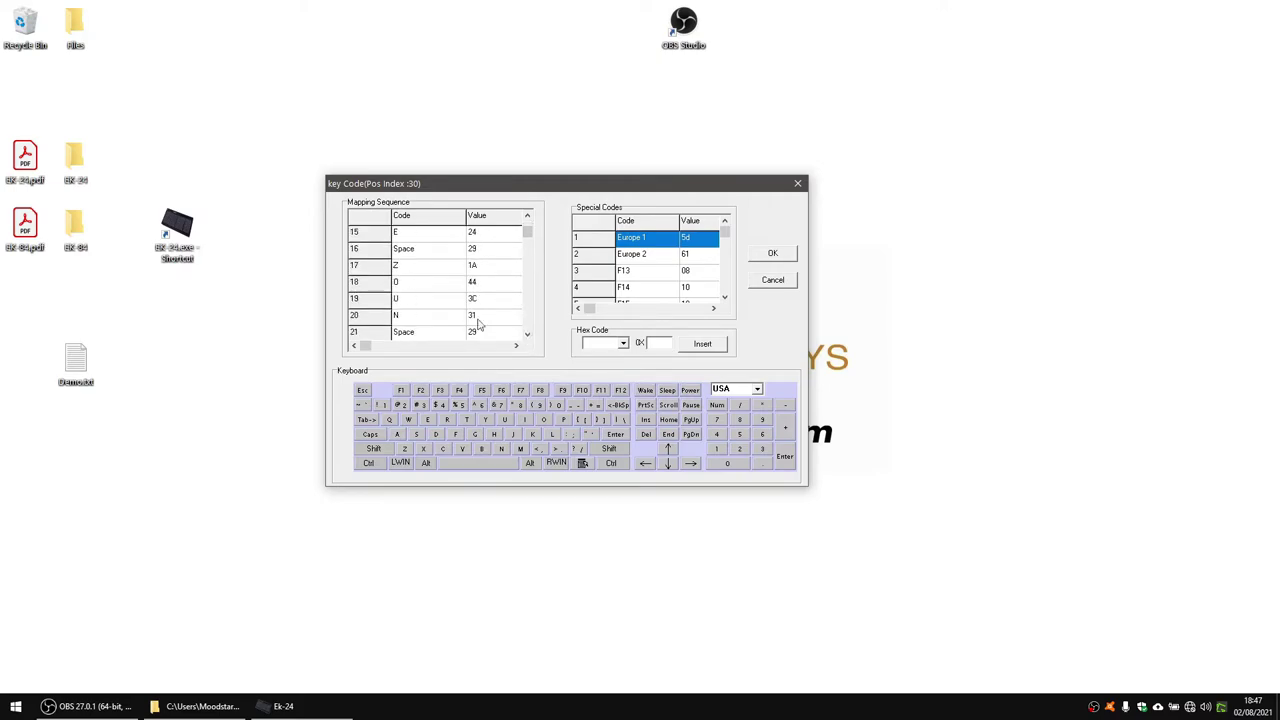
{"action": "left_click", "coordinate": [408, 317]}
{"action": "right_click", "coordinate": [408, 317]}
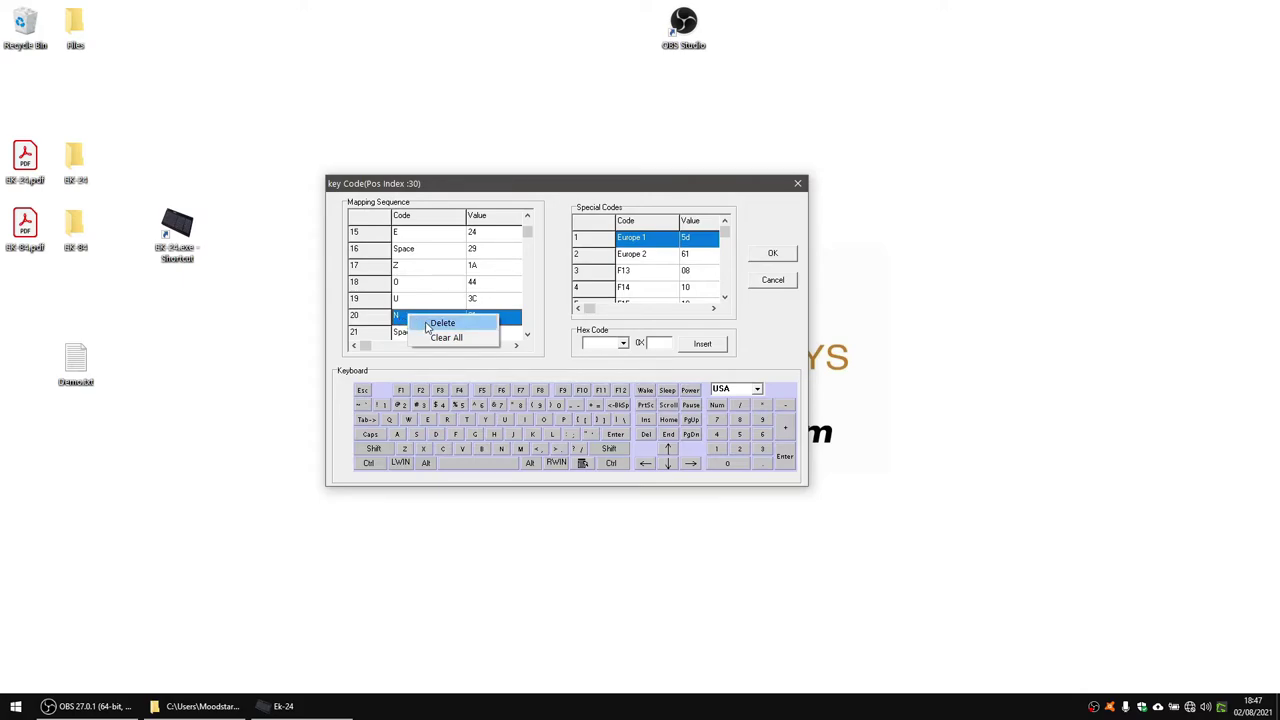
{"action": "left_click", "coordinate": [442, 323]}
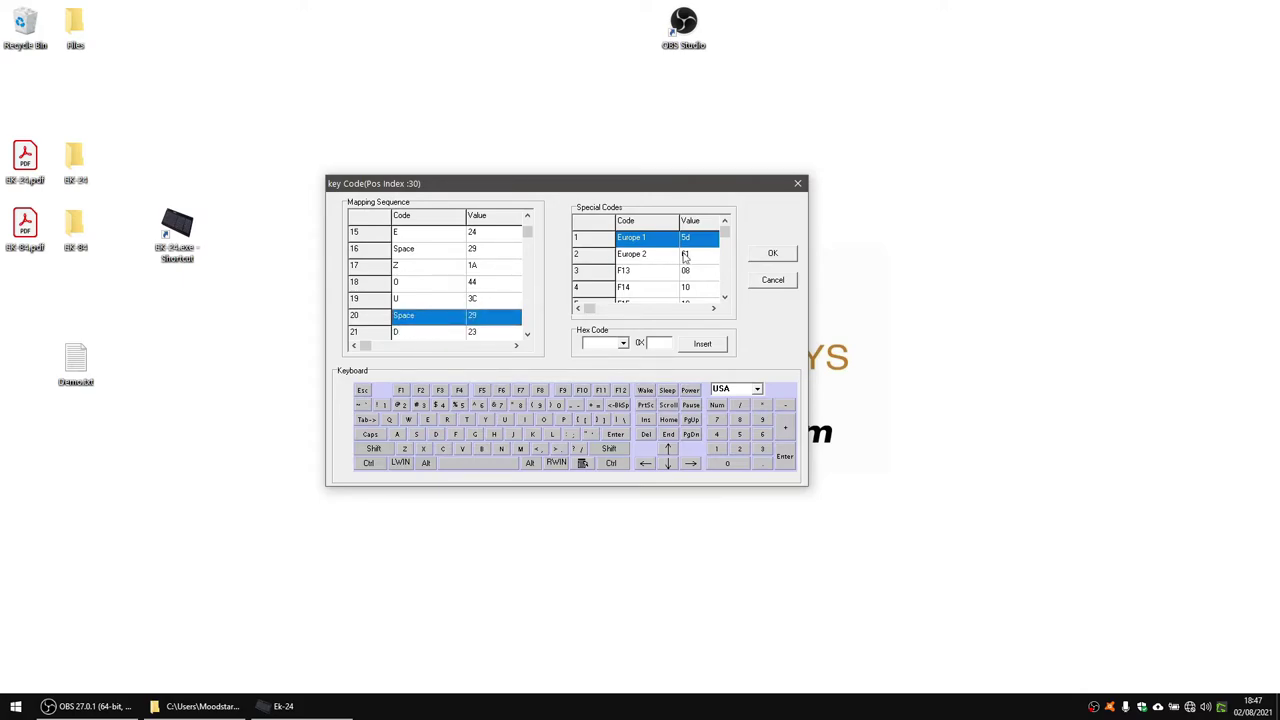
{"action": "left_click", "coordinate": [771, 253]}
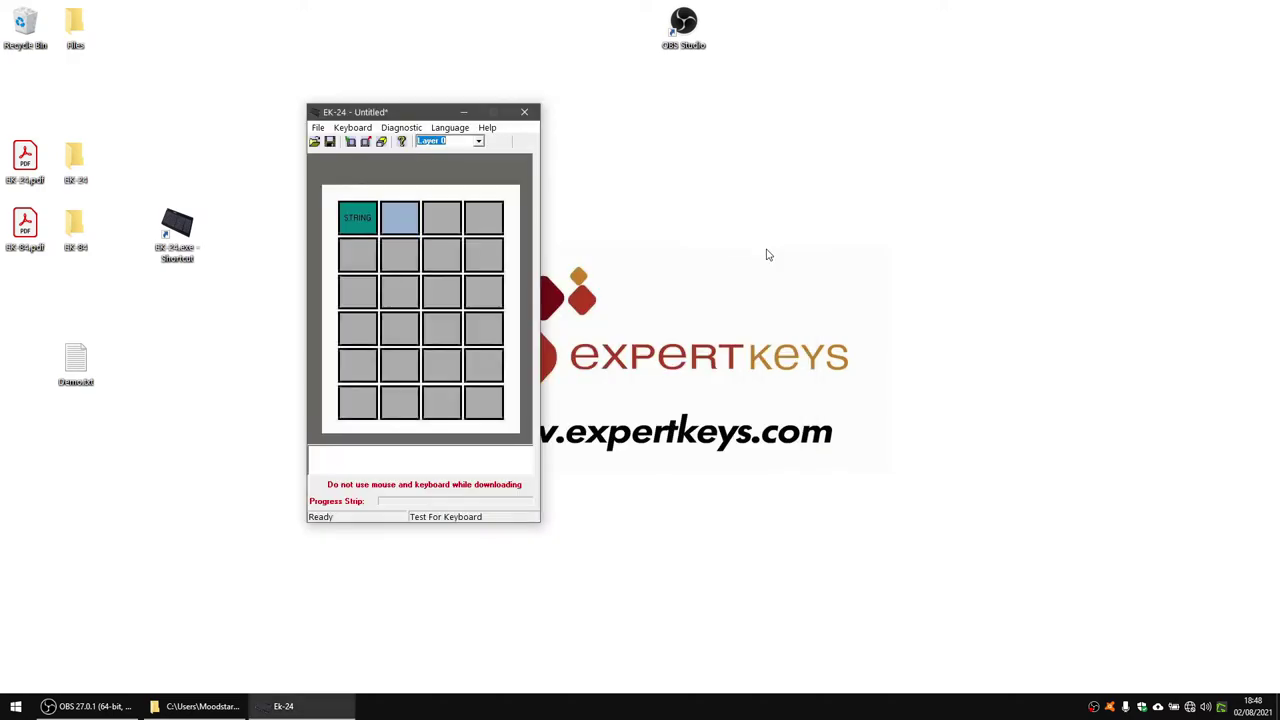
{"action": "left_click", "coordinate": [350, 143]}
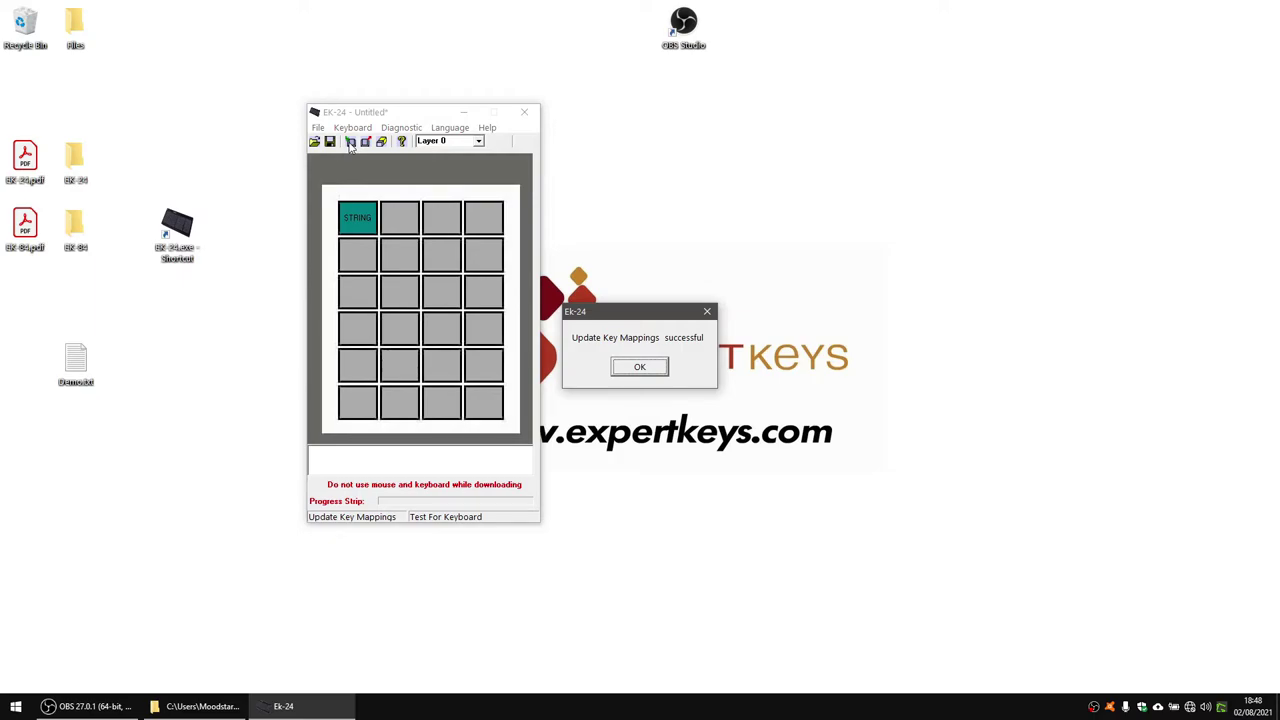
{"action": "left_click", "coordinate": [637, 367]}
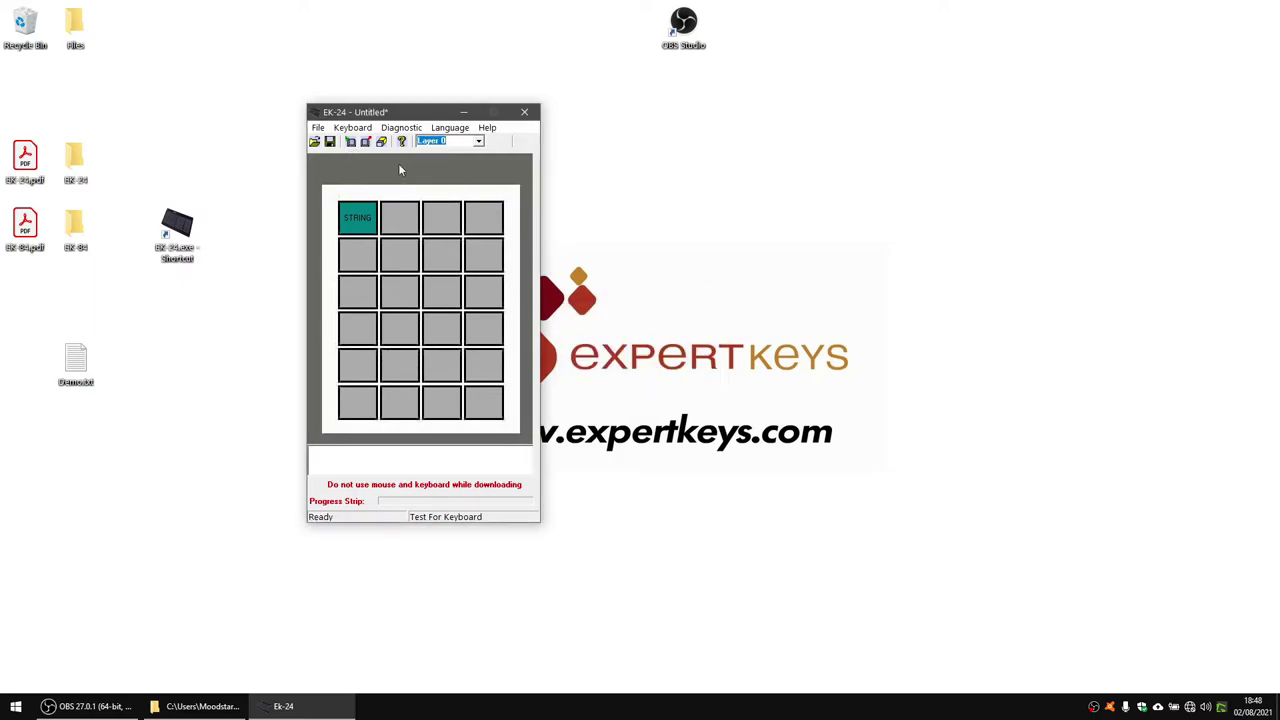
Set Key Repeat to Yes in the keyboard settings and save them
{"action": "left_click", "coordinate": [352, 128]}
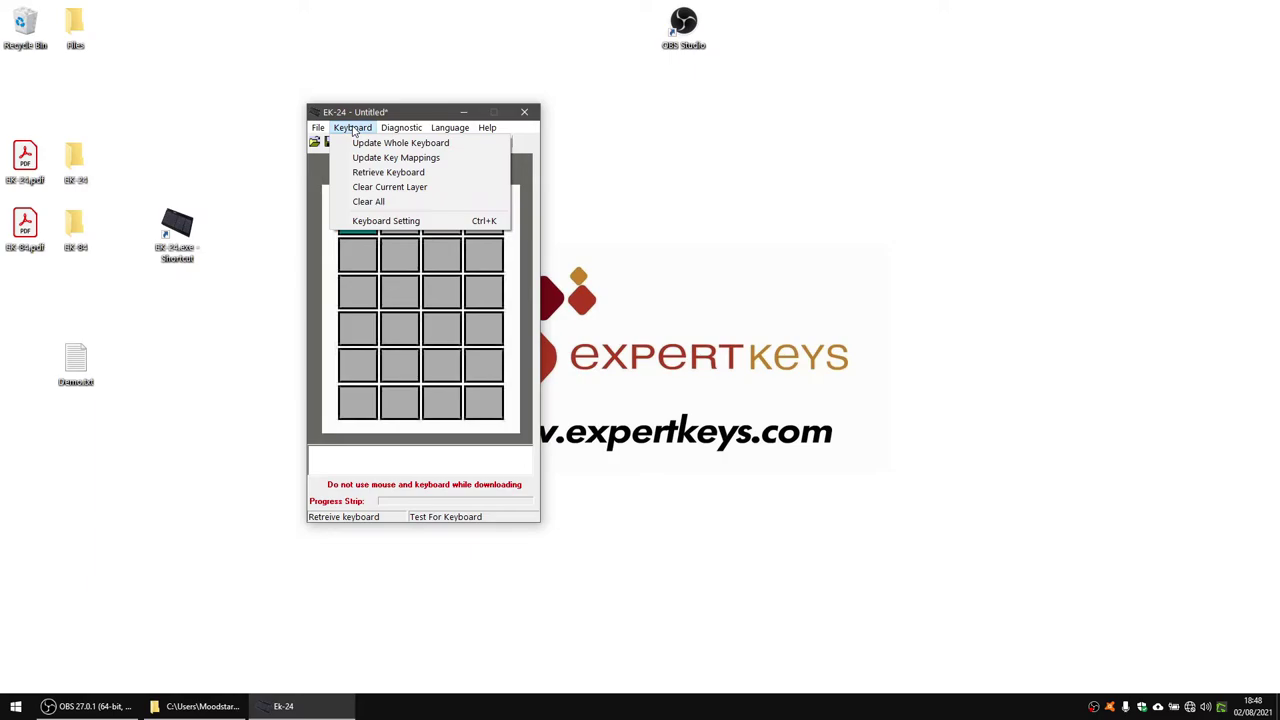
{"action": "left_click", "coordinate": [405, 221]}
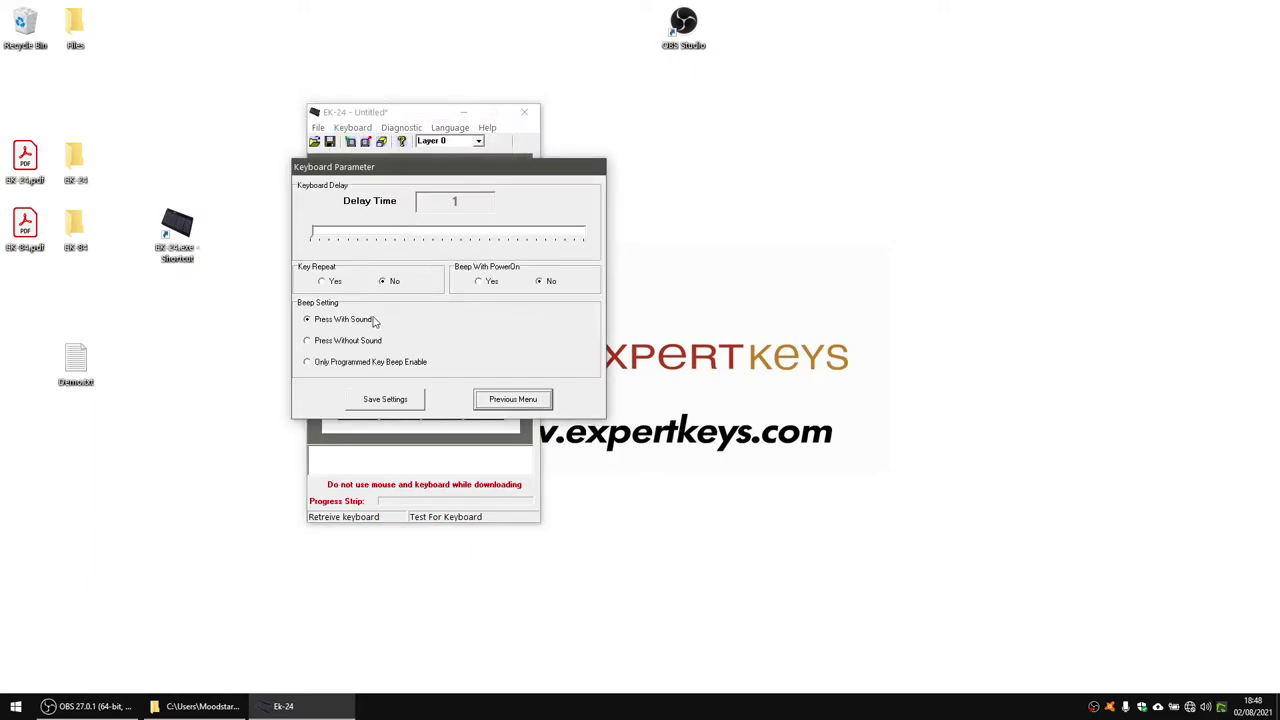
{"action": "left_click", "coordinate": [320, 283]}
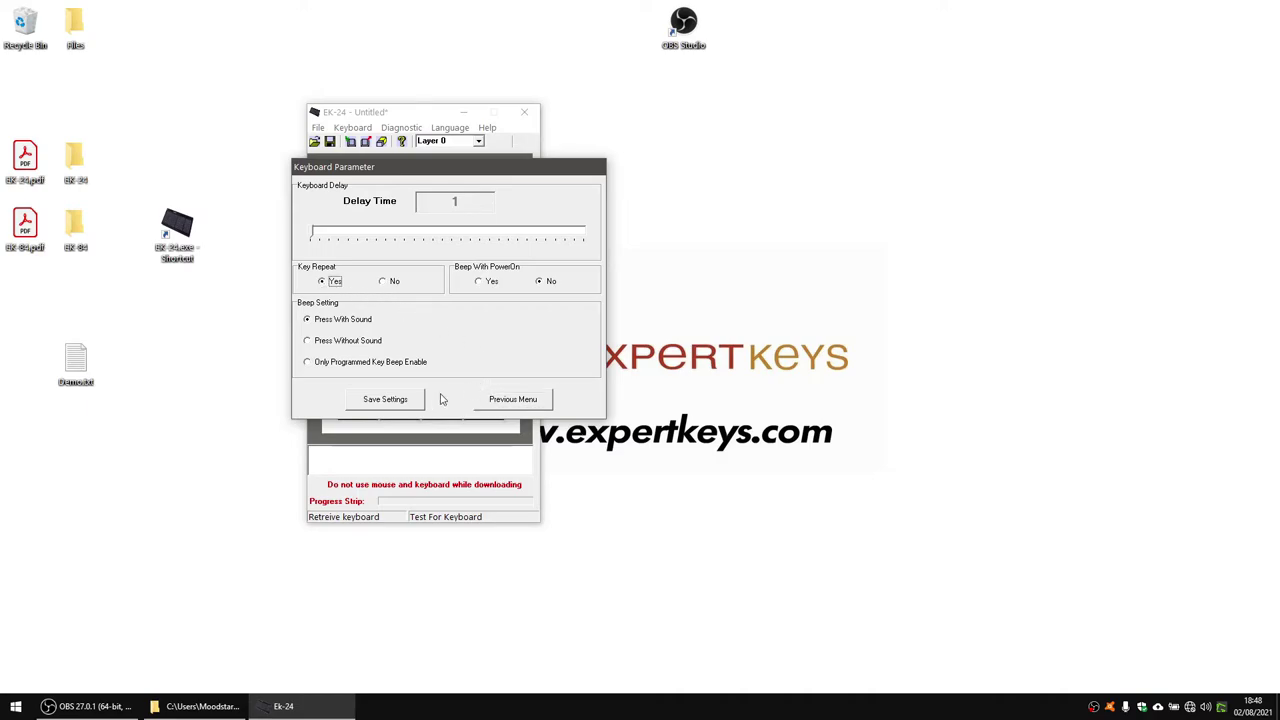
{"action": "left_click", "coordinate": [400, 400]}
Update the whole keyboard with the saved settings and mappings
{"action": "left_click", "coordinate": [352, 127]}
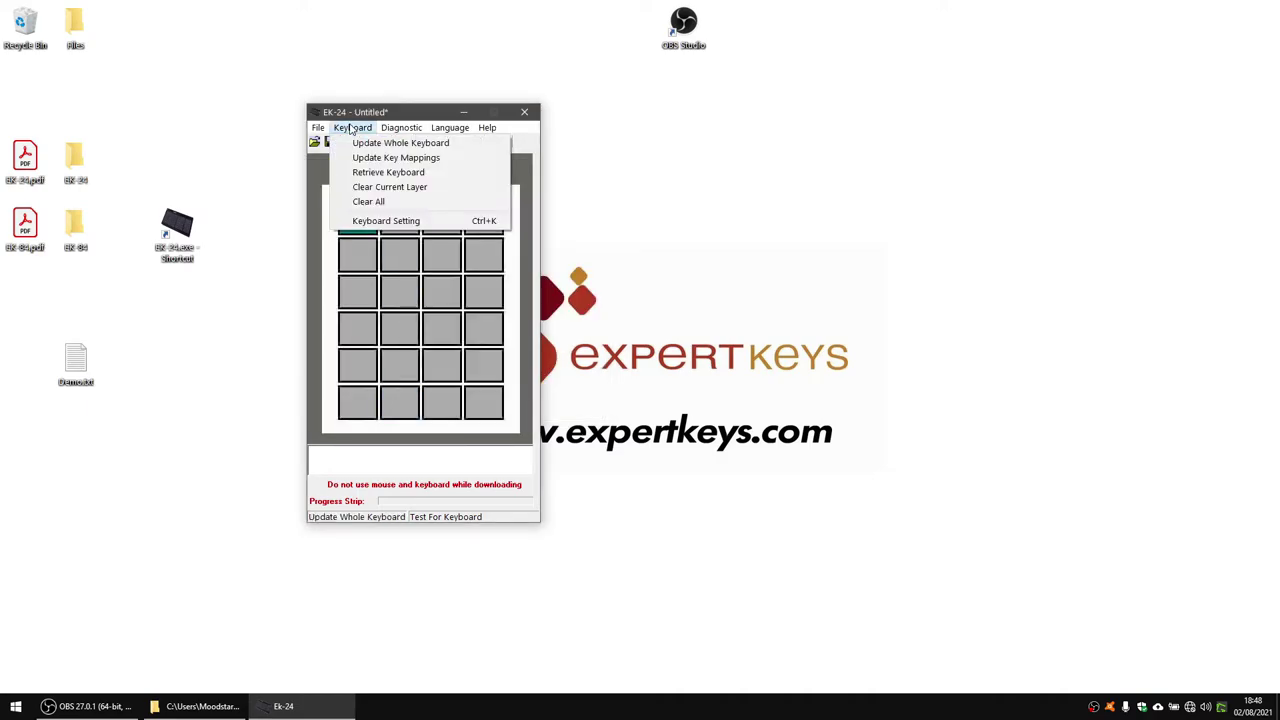
{"action": "left_click", "coordinate": [368, 141]}
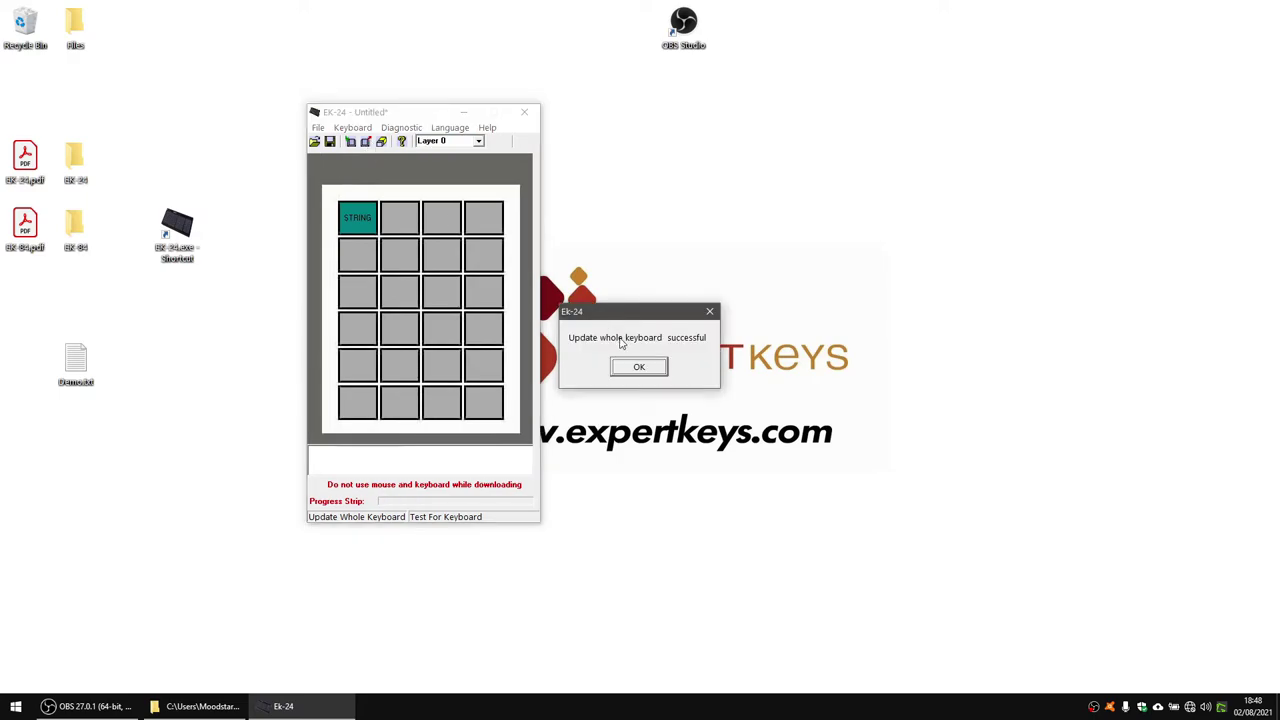
{"action": "left_click", "coordinate": [636, 369]}
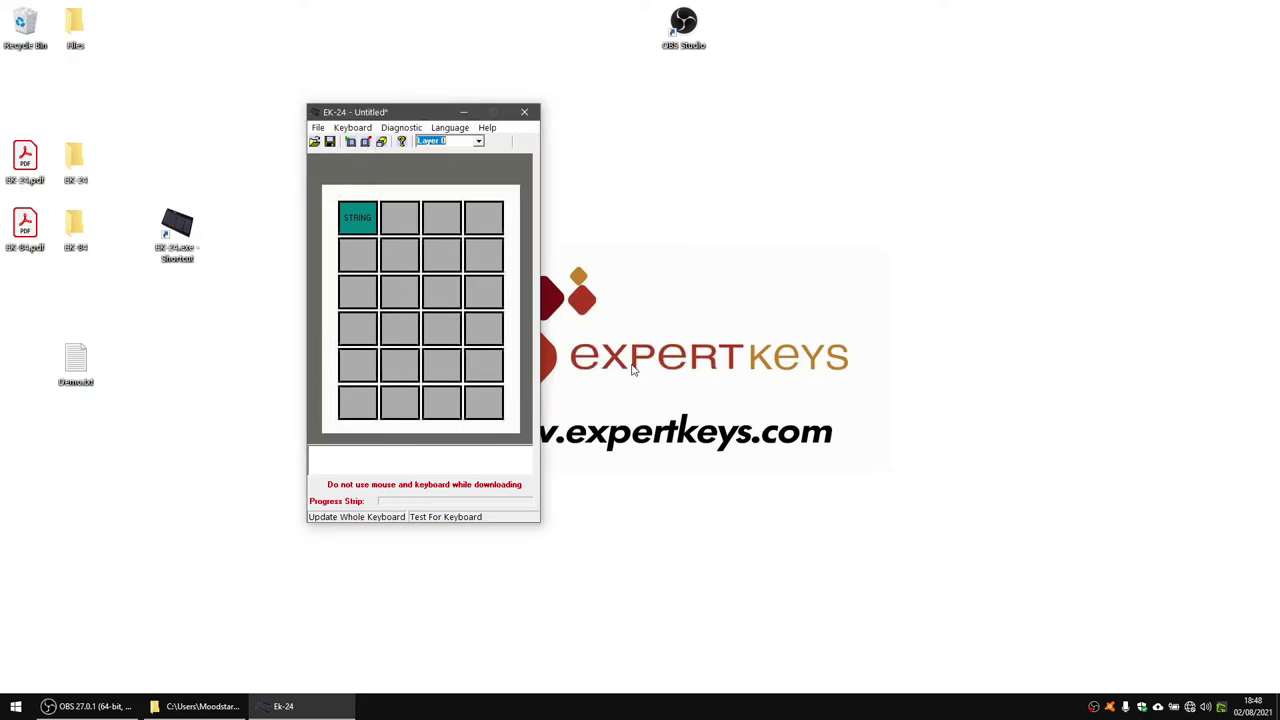
Open Demo.txt and test the corrected key by outputting three lines of "Hello how are you doing?"
{"action": "double_click", "coordinate": [66, 353]}
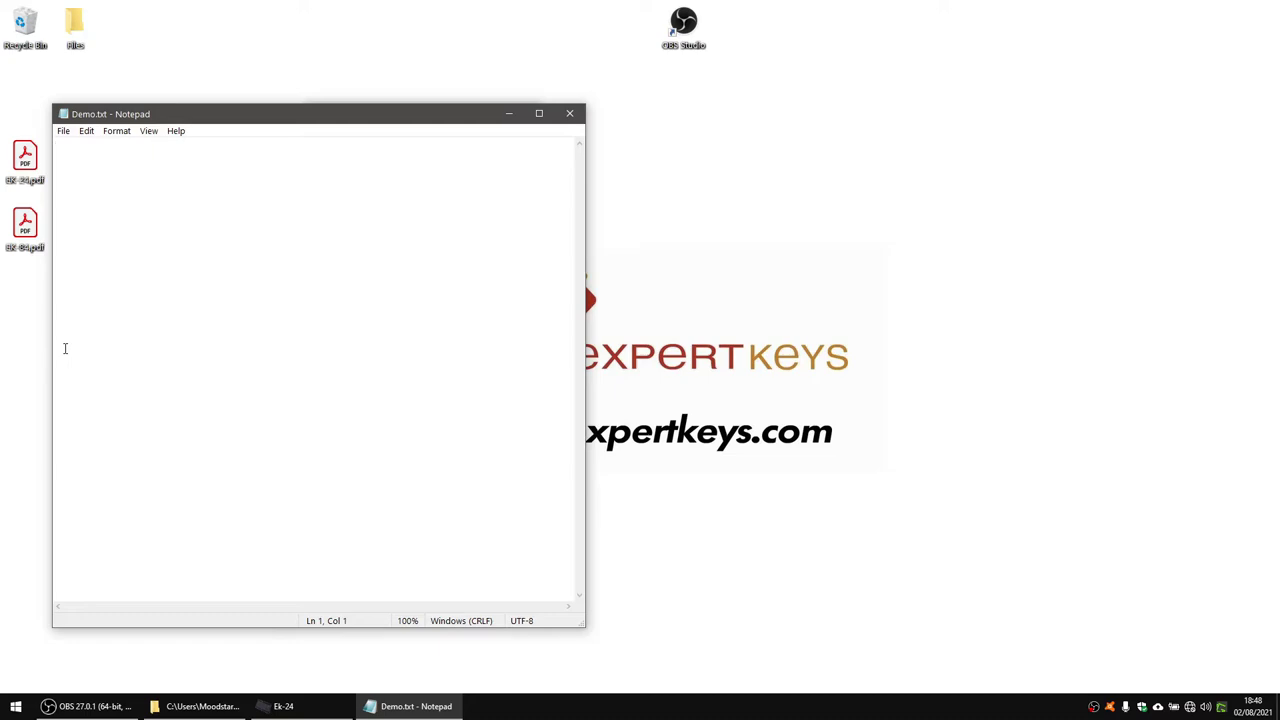
{"action": "type", "text": "Hello how are you doing?"}
{"action": "key", "text": "Return"}
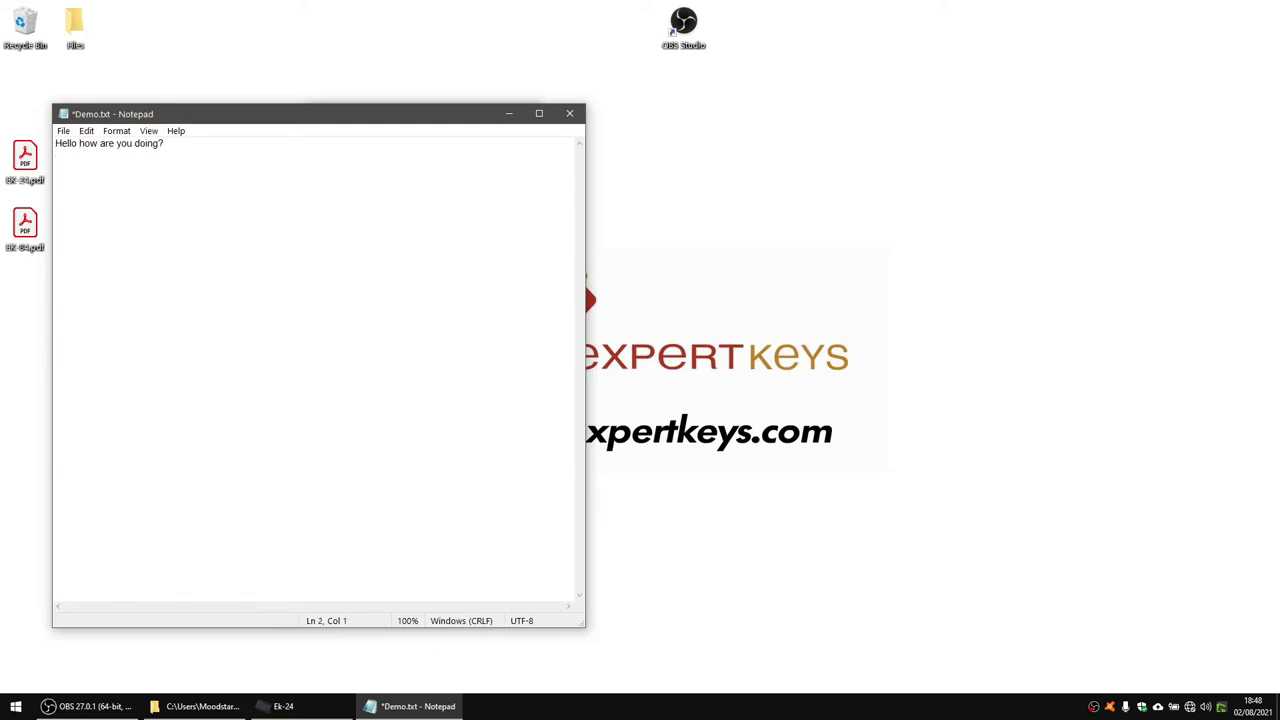
{"action": "type", "text": "Hello how are you doing?"}
{"action": "key", "text": "Return"}
{"action": "type", "text": "Hello how are you doing?"}
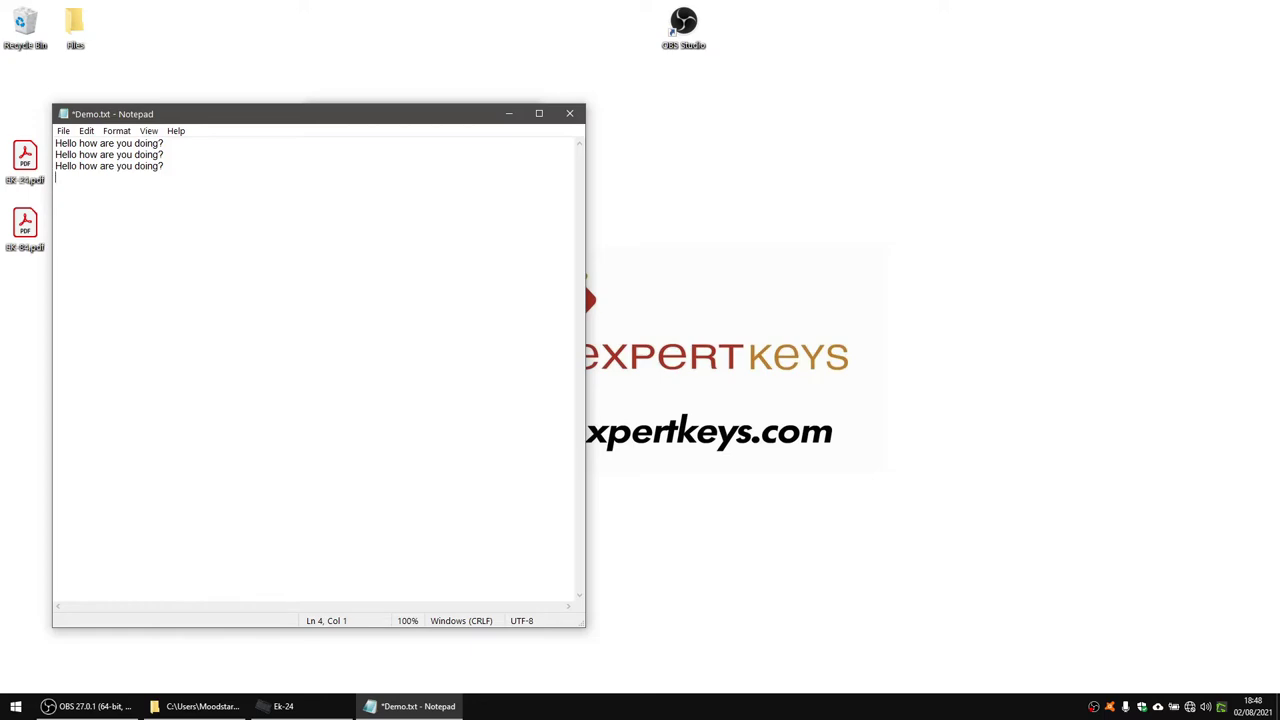
Test key repeat by continuing the same greeting until Demo.txt holds 25 lines, and close the file without saving
{"action": "key", "text": "ctrl+v"}
{"action": "key", "text": "ctrl+v"}
{"action": "key", "text": "ctrl+v"}
{"action": "key", "text": "ctrl+v"}
{"action": "key", "text": "ctrl+v"}
{"action": "key", "text": "ctrl+v"}
{"action": "key", "text": "ctrl+v"}
{"action": "key", "text": "ctrl+v"}
{"action": "key", "text": "ctrl+v"}
{"action": "key", "text": "ctrl+v"}
{"action": "key", "text": "ctrl+v"}
{"action": "key", "text": "ctrl+v"}
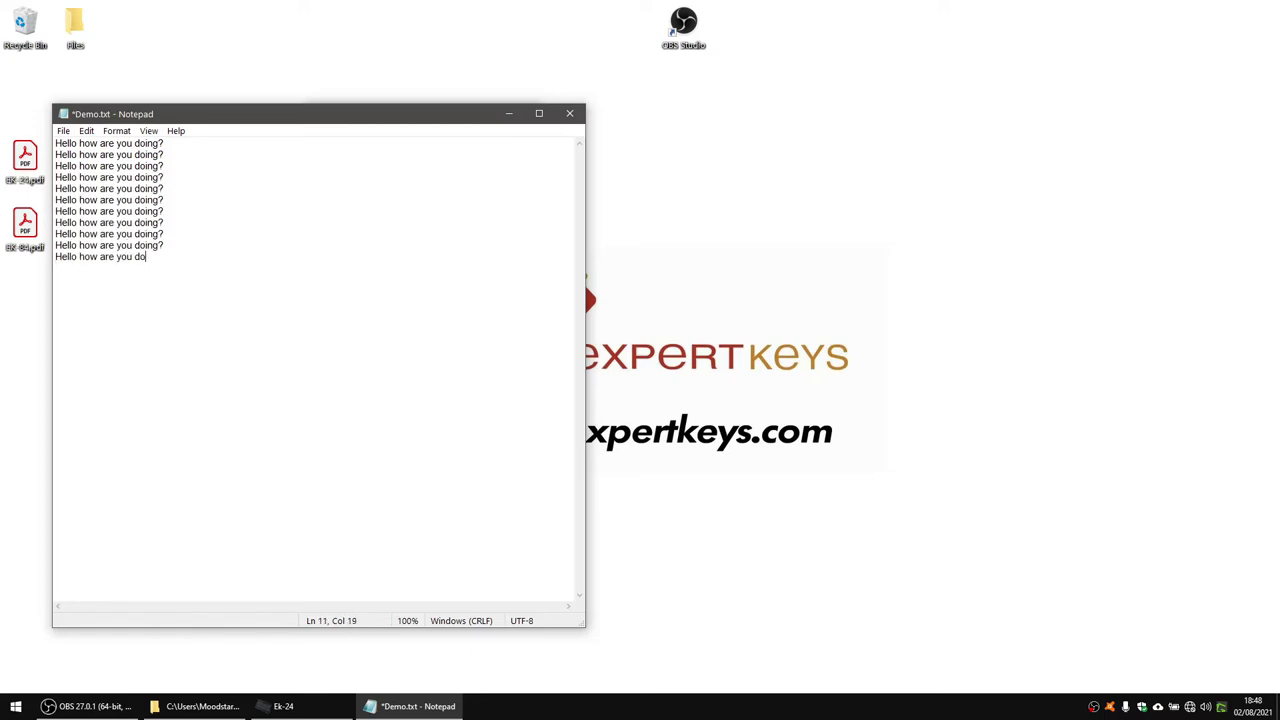
{"action": "key", "text": "ctrl+v"}
{"action": "key", "text": "ctrl+v"}
{"action": "key", "text": "ctrl+v"}
{"action": "key", "text": "ctrl+v"}
{"action": "key", "text": "ctrl+v"}
{"action": "key", "text": "ctrl+v"}
{"action": "key", "text": "ctrl+v"}
{"action": "key", "text": "ctrl+v"}
{"action": "key", "text": "ctrl+v"}
{"action": "key", "text": "ctrl+v"}
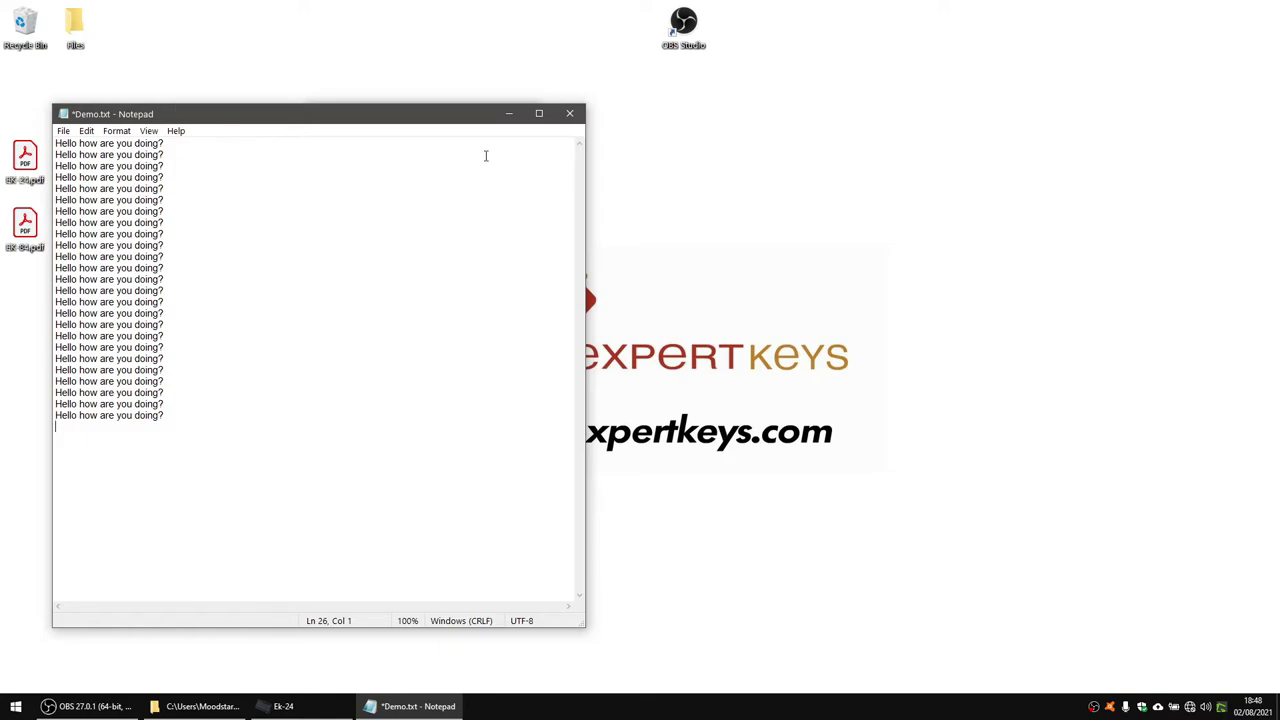
{"action": "left_click", "coordinate": [564, 118]}
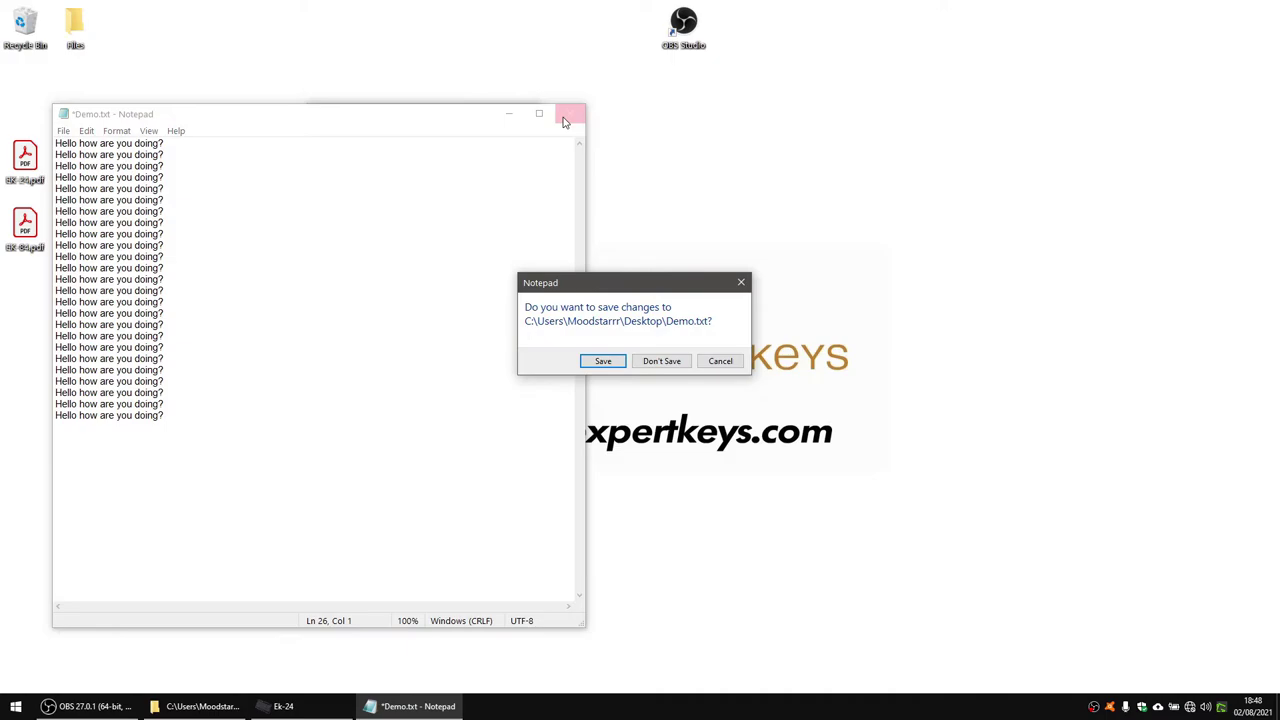
{"action": "left_click", "coordinate": [664, 362]}
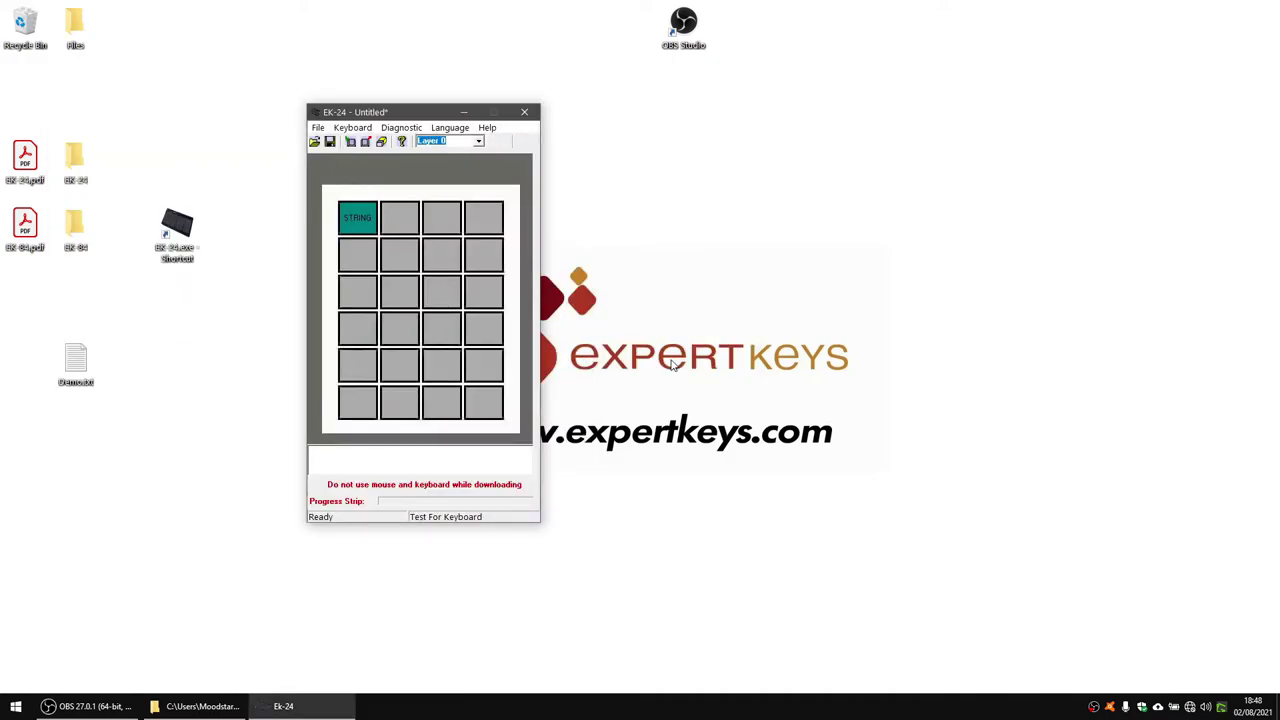
Clear the string mapping from the first key in the top row of Layer 0
{"action": "right_click", "coordinate": [352, 216]}
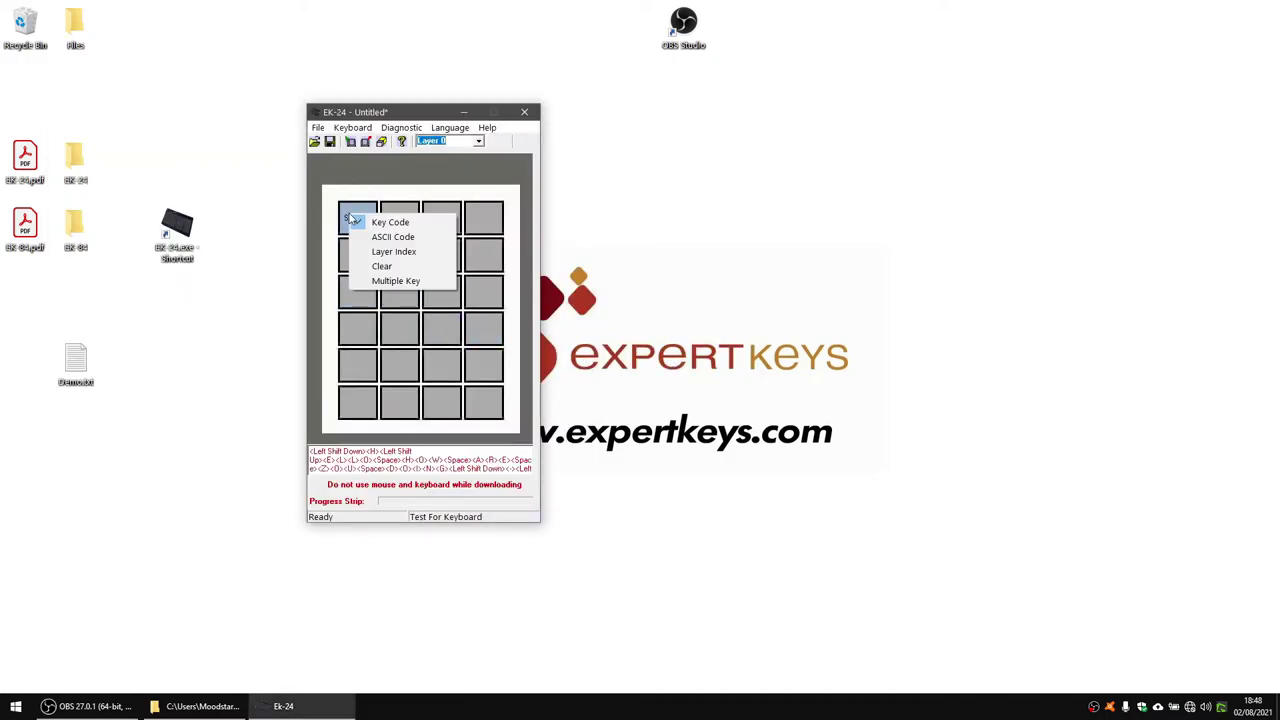
{"action": "left_click", "coordinate": [396, 270]}
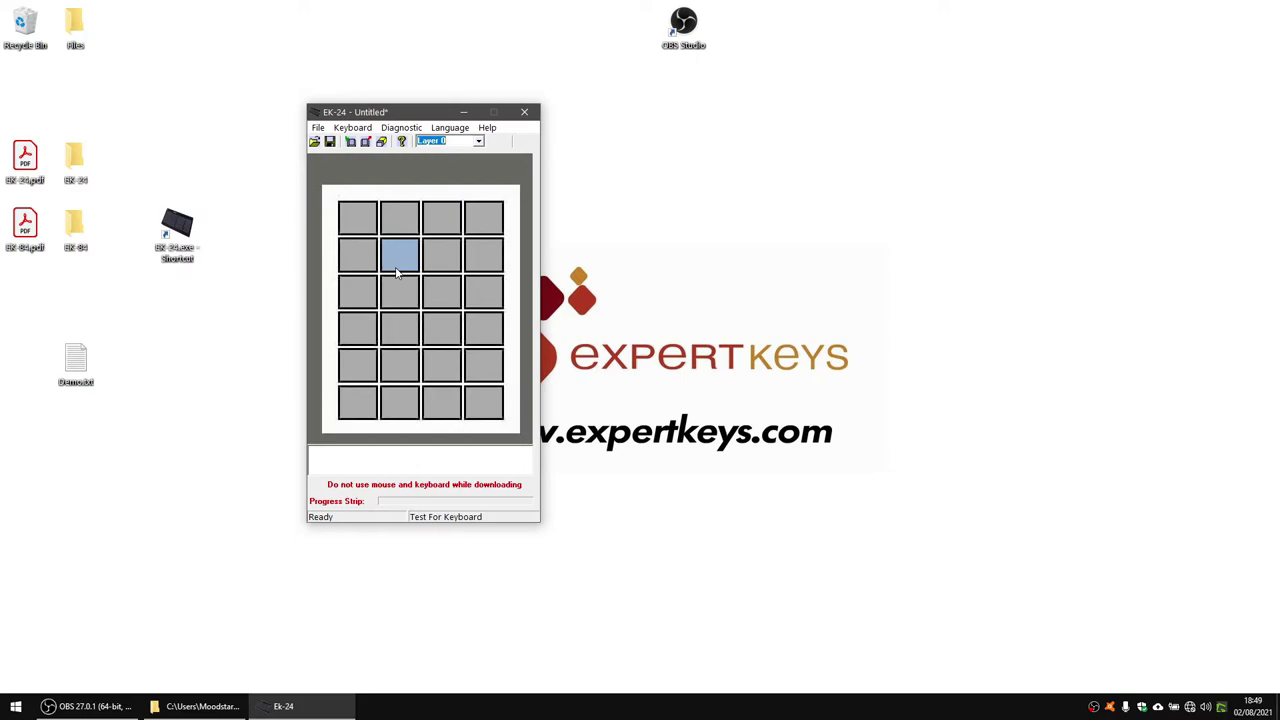
Assign the ASCII string "type an example" to the first key in the top row and update the whole keyboard
{"action": "right_click", "coordinate": [356, 223]}
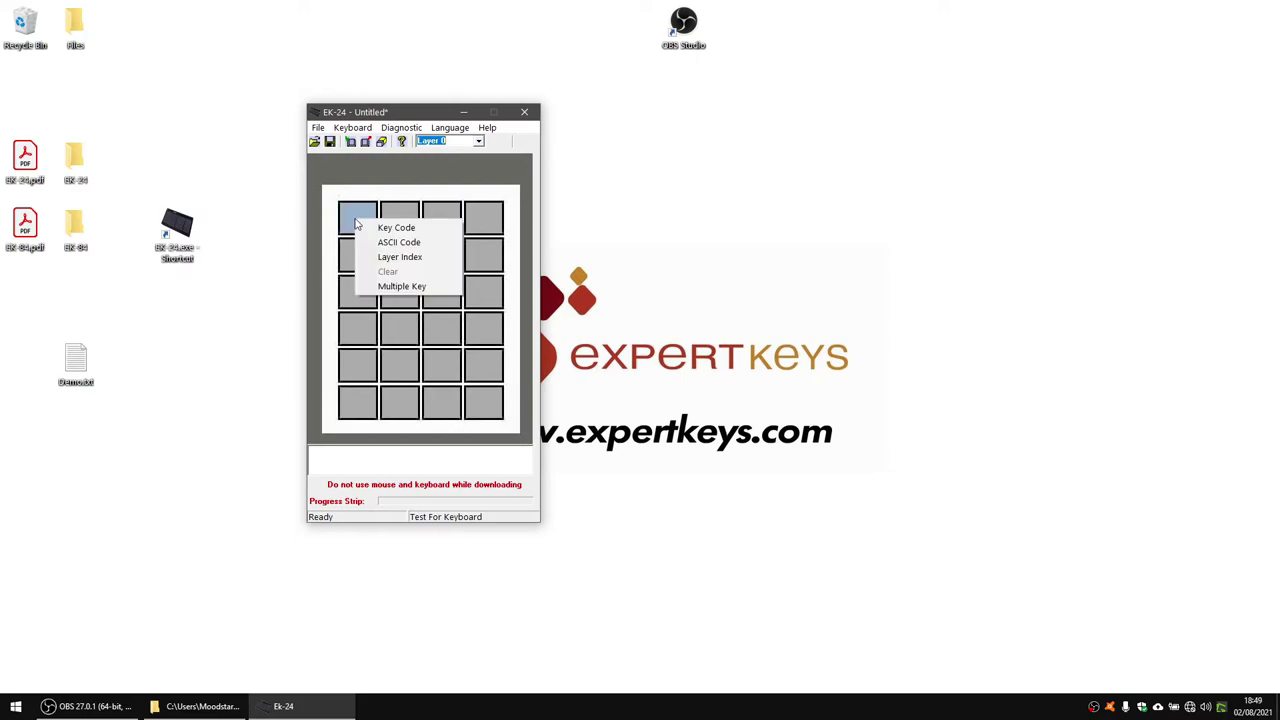
{"action": "left_click", "coordinate": [405, 246]}
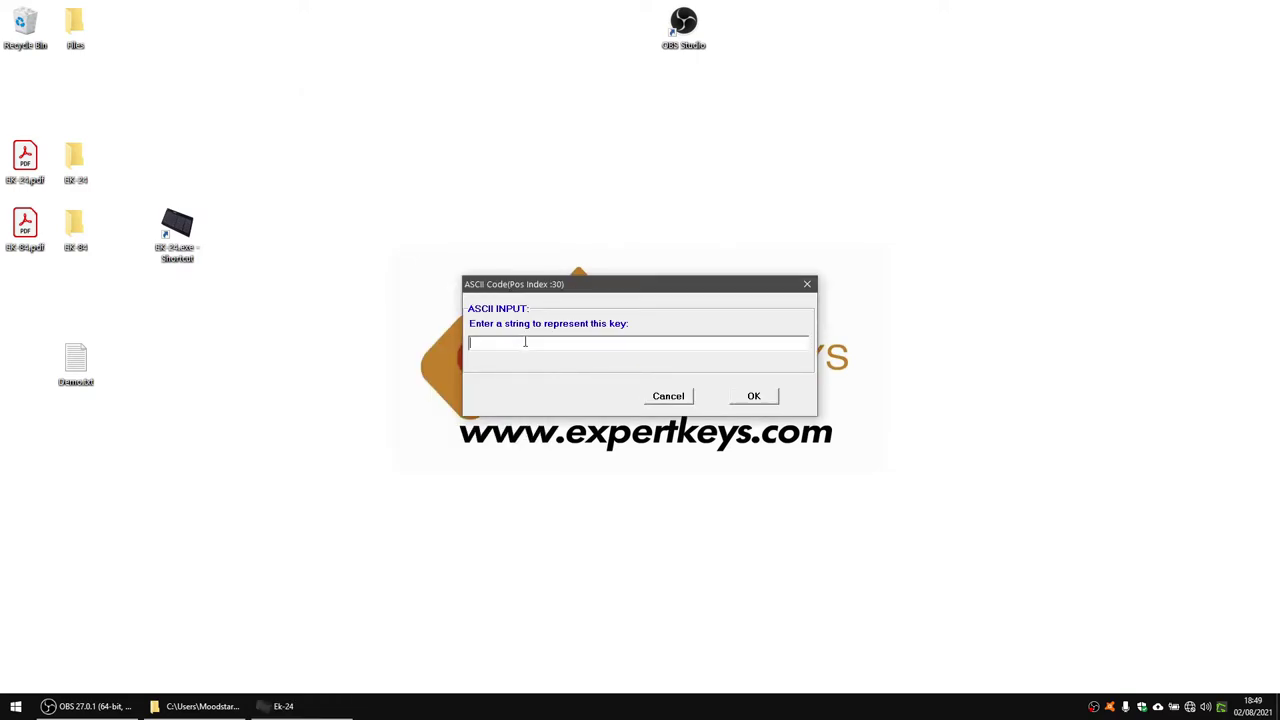
{"action": "left_click", "coordinate": [578, 339]}
{"action": "type", "text": "type an example"}
{"action": "left_click", "coordinate": [762, 399]}
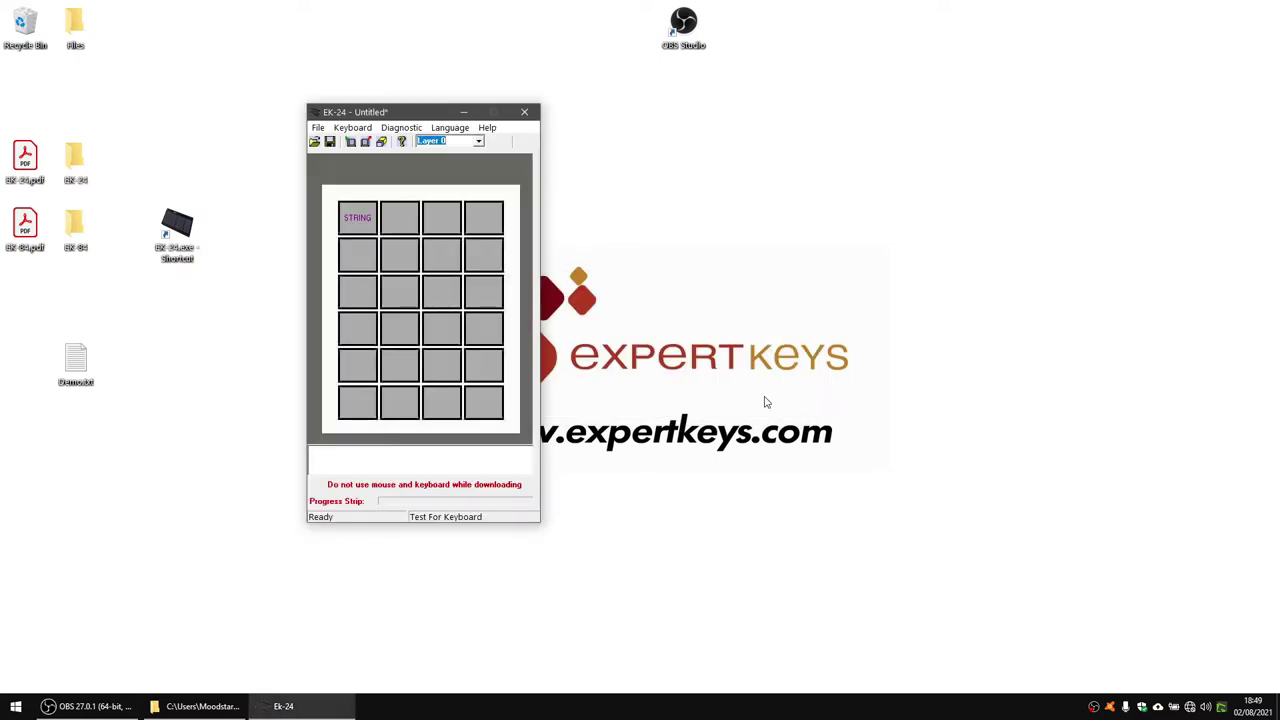
{"action": "left_click", "coordinate": [351, 144]}
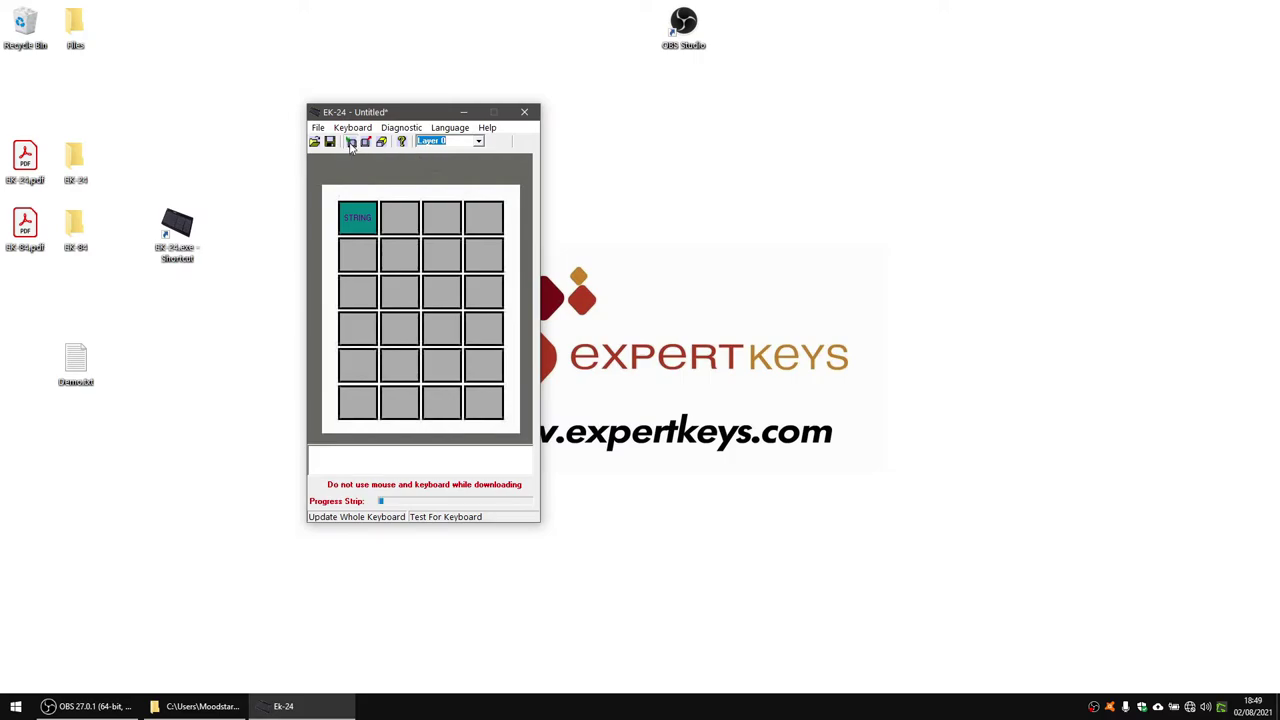
{"action": "left_click", "coordinate": [640, 367]}
Open Demo.txt, test the programmed key by outputting its string once, and close the file without saving
{"action": "double_click", "coordinate": [76, 360]}
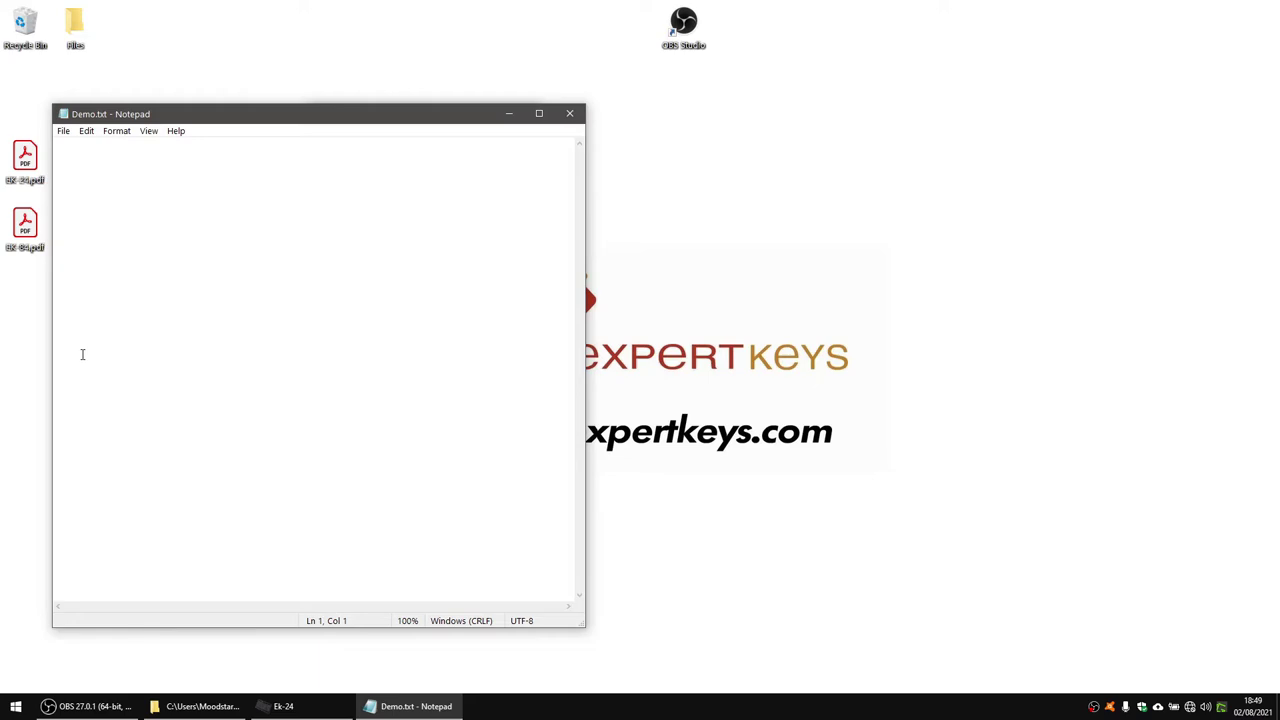
{"action": "type", "text": "tzpe an example"}
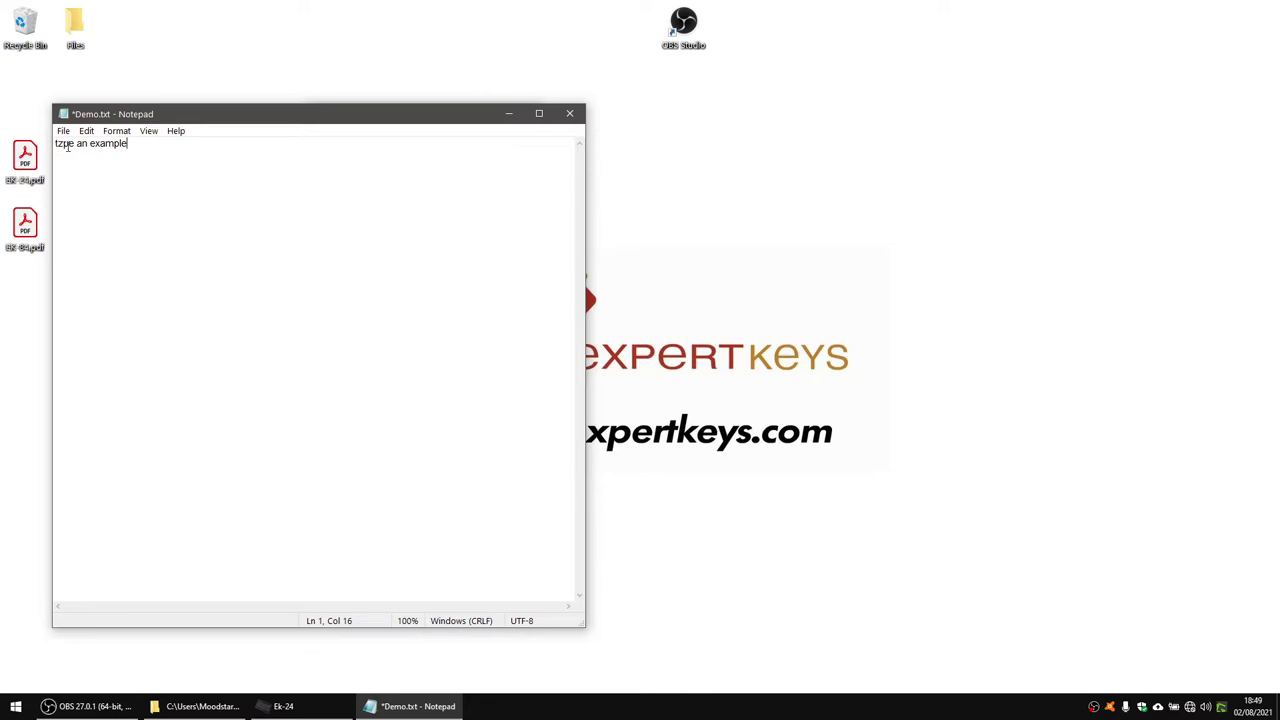
{"action": "left_click", "coordinate": [571, 116]}
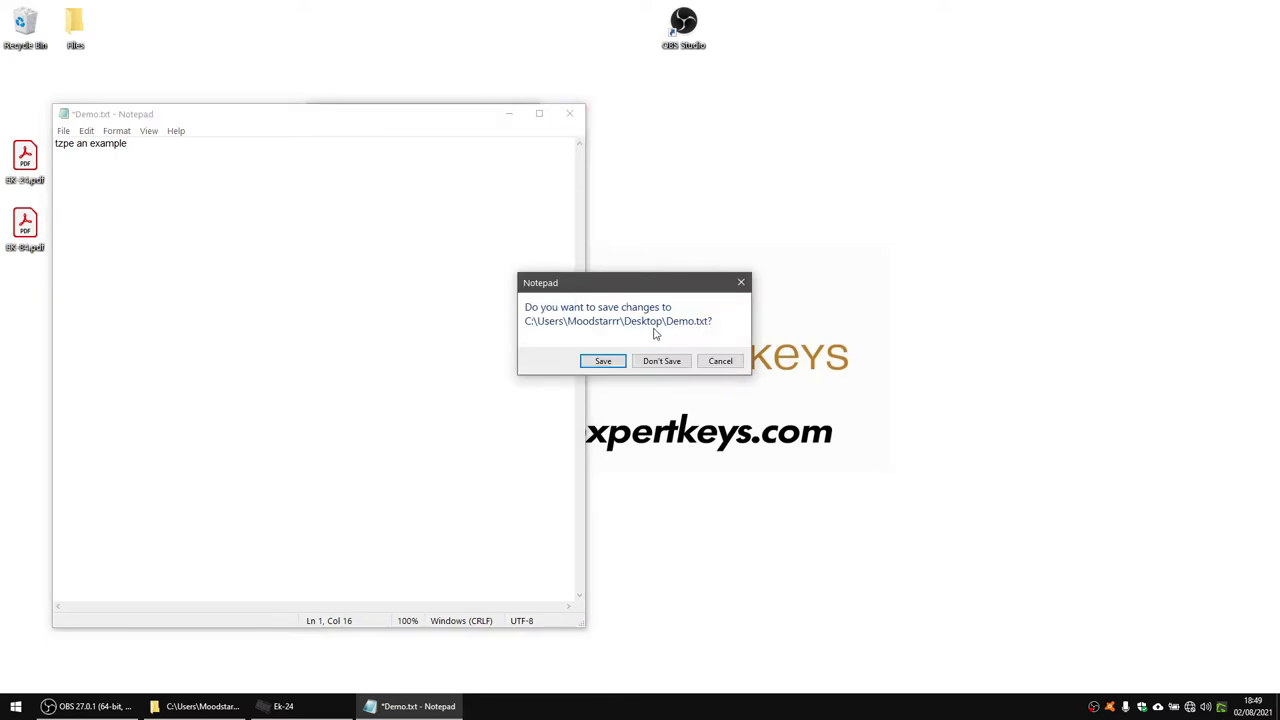
{"action": "left_click", "coordinate": [662, 362]}
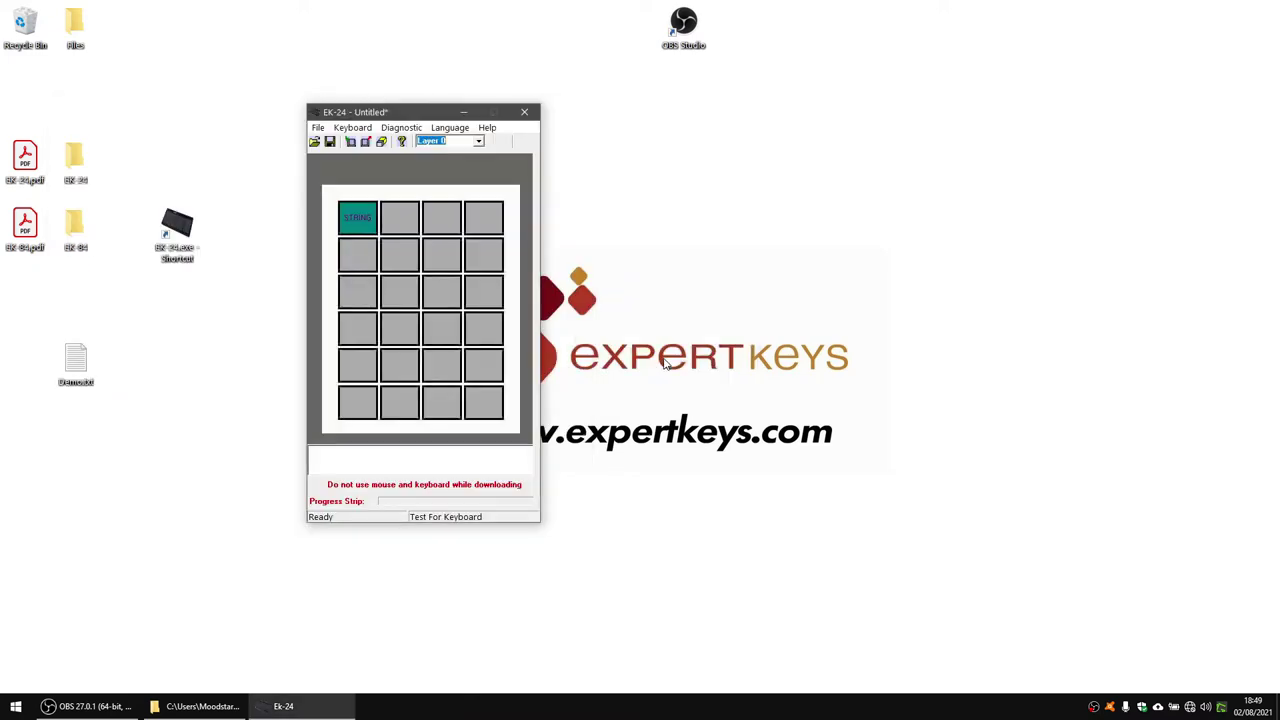
Change the first key's ASCII string to "tzpe an example" and update the whole keyboard
{"action": "left_click", "coordinate": [358, 222]}
{"action": "right_click", "coordinate": [366, 226]}
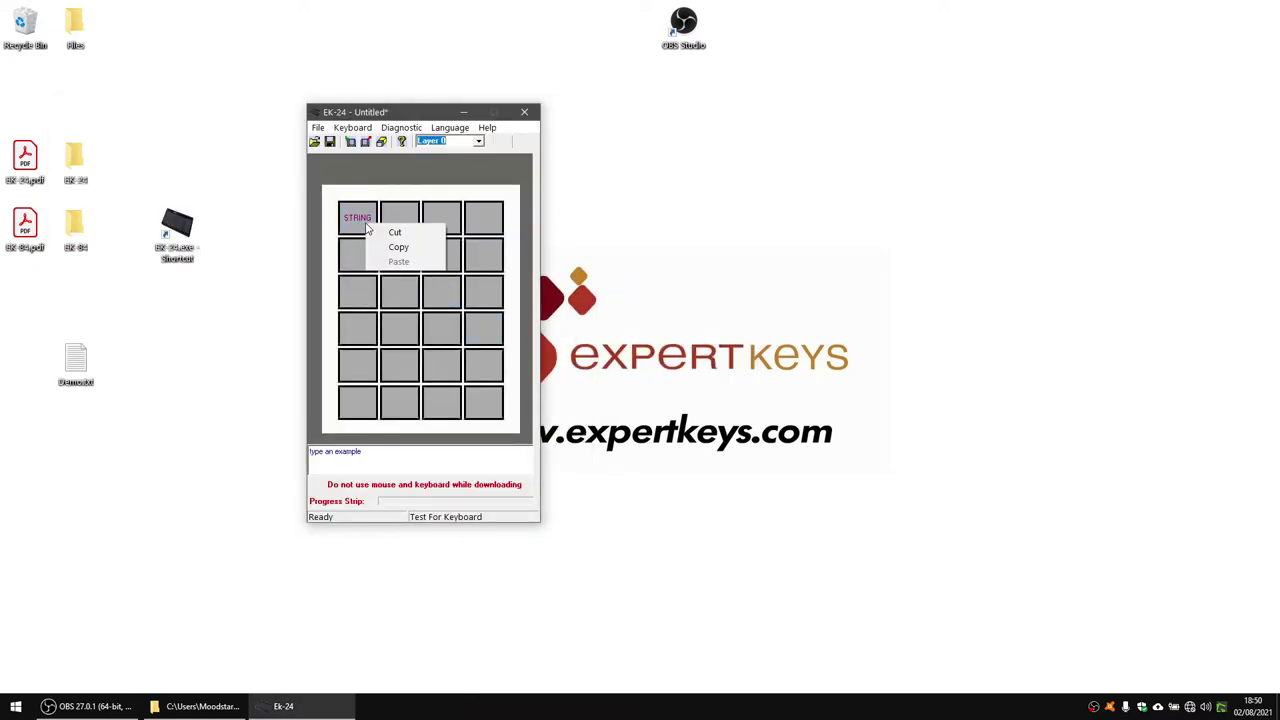
{"action": "right_click", "coordinate": [366, 226]}
{"action": "left_click", "coordinate": [379, 240]}
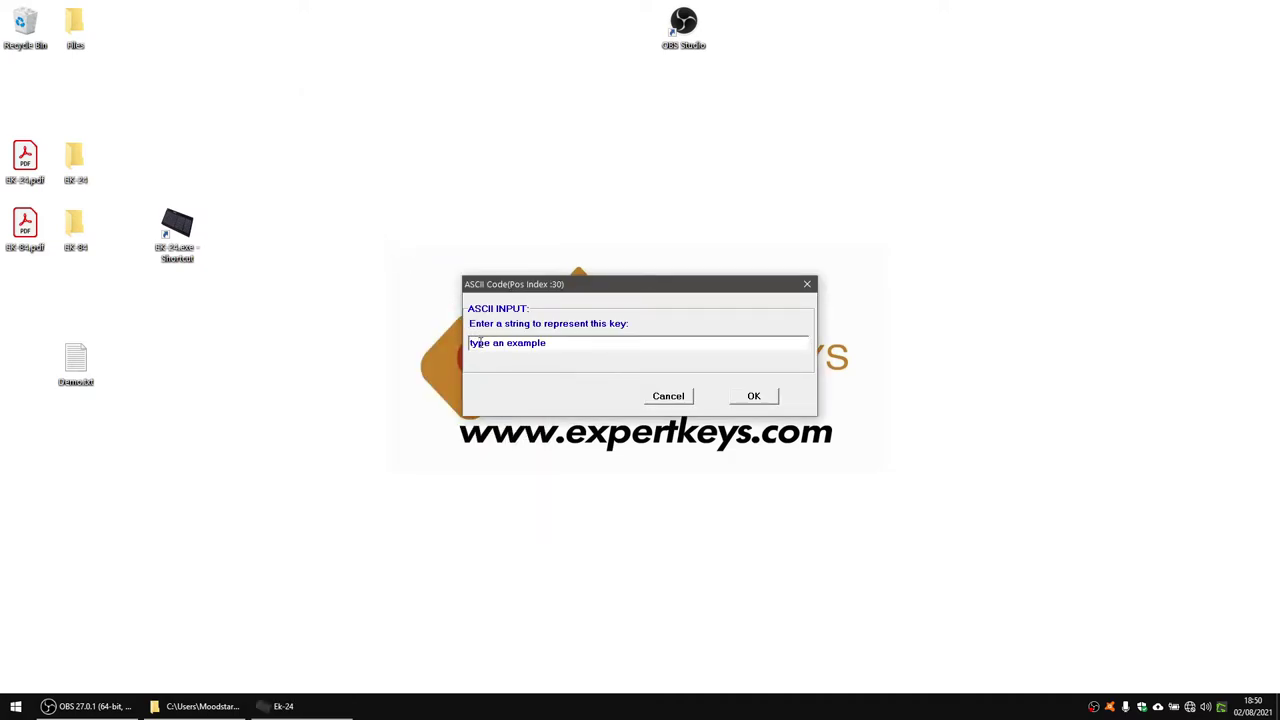
{"action": "double_click", "coordinate": [478, 343]}
{"action": "left_click", "coordinate": [476, 343]}
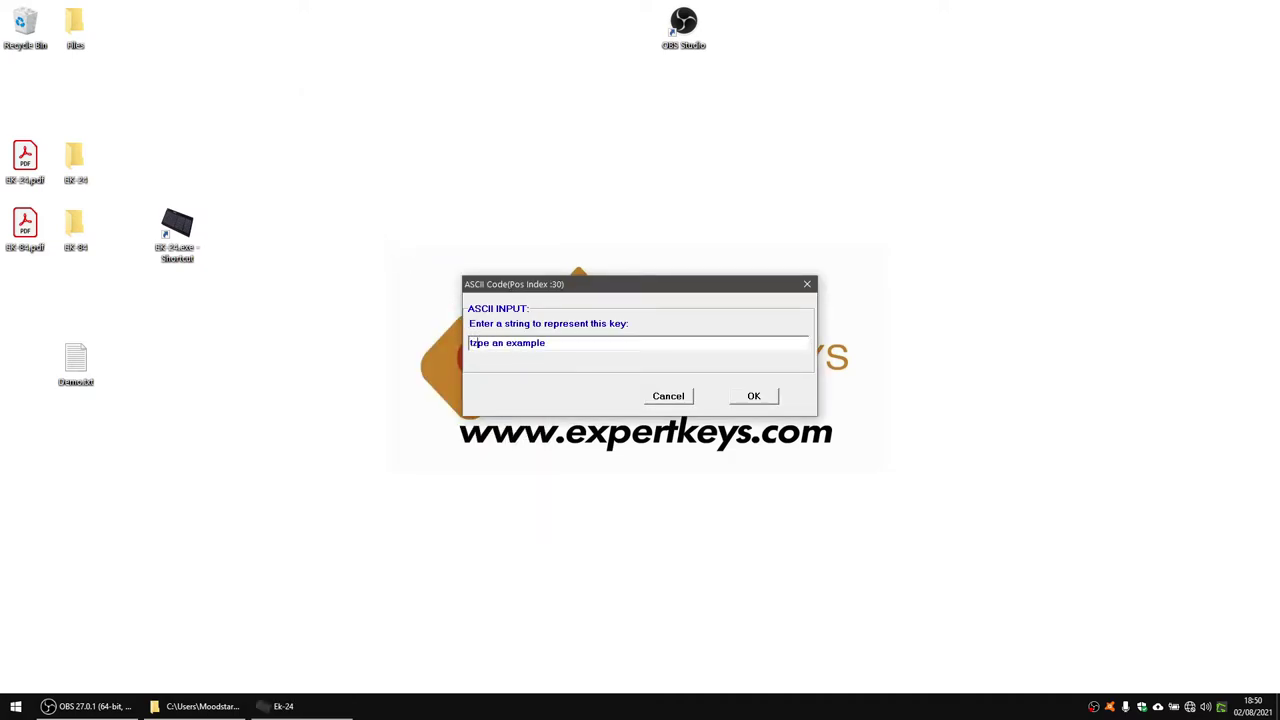
{"action": "left_click", "coordinate": [753, 397]}
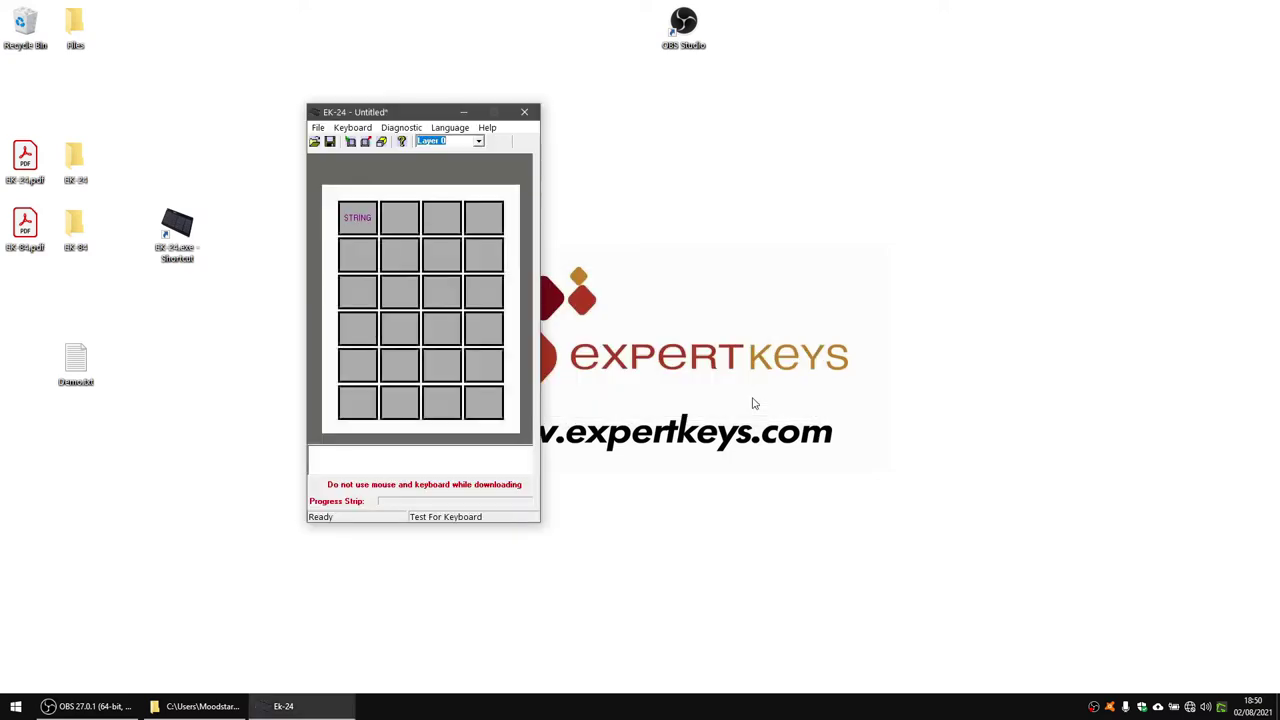
{"action": "left_click", "coordinate": [350, 141]}
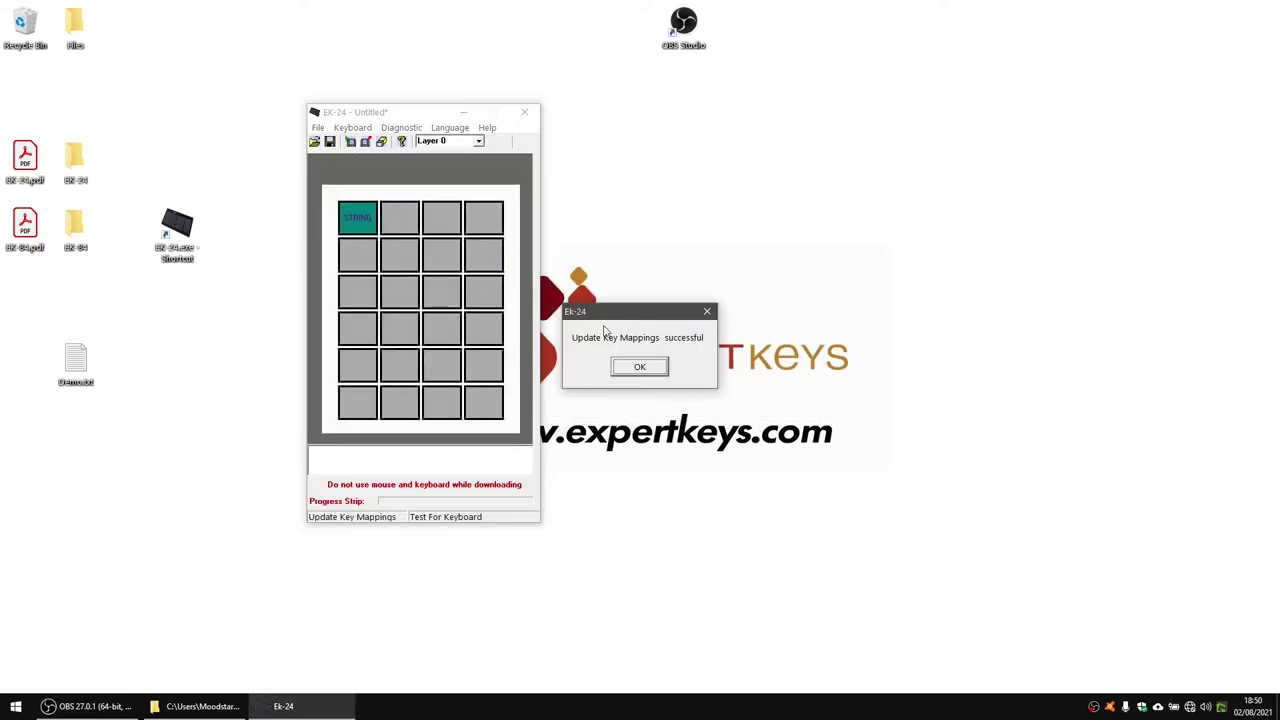
{"action": "left_click", "coordinate": [639, 367]}
Reopen Demo.txt, test the corrected key by outputting its string five times, and delete the resulting text
{"action": "double_click", "coordinate": [72, 360]}
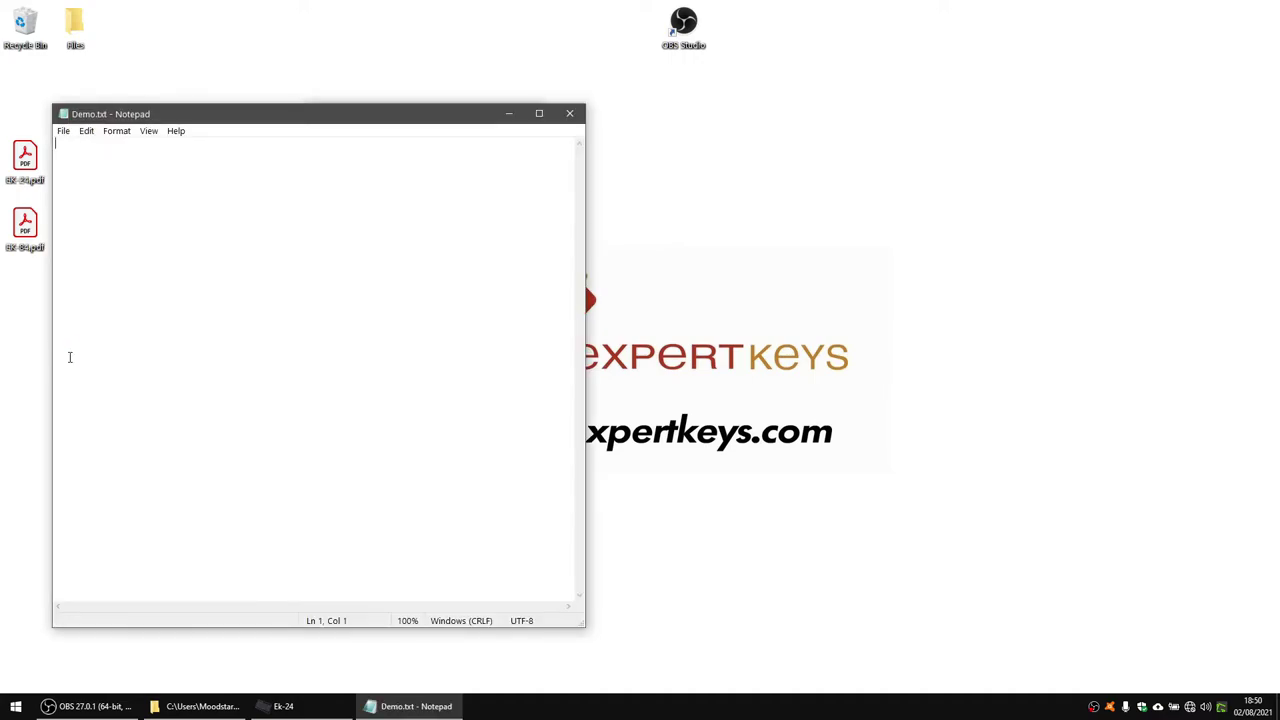
{"action": "type", "text": "type an exampletype an exampletype an exampletype an exampletype an example"}
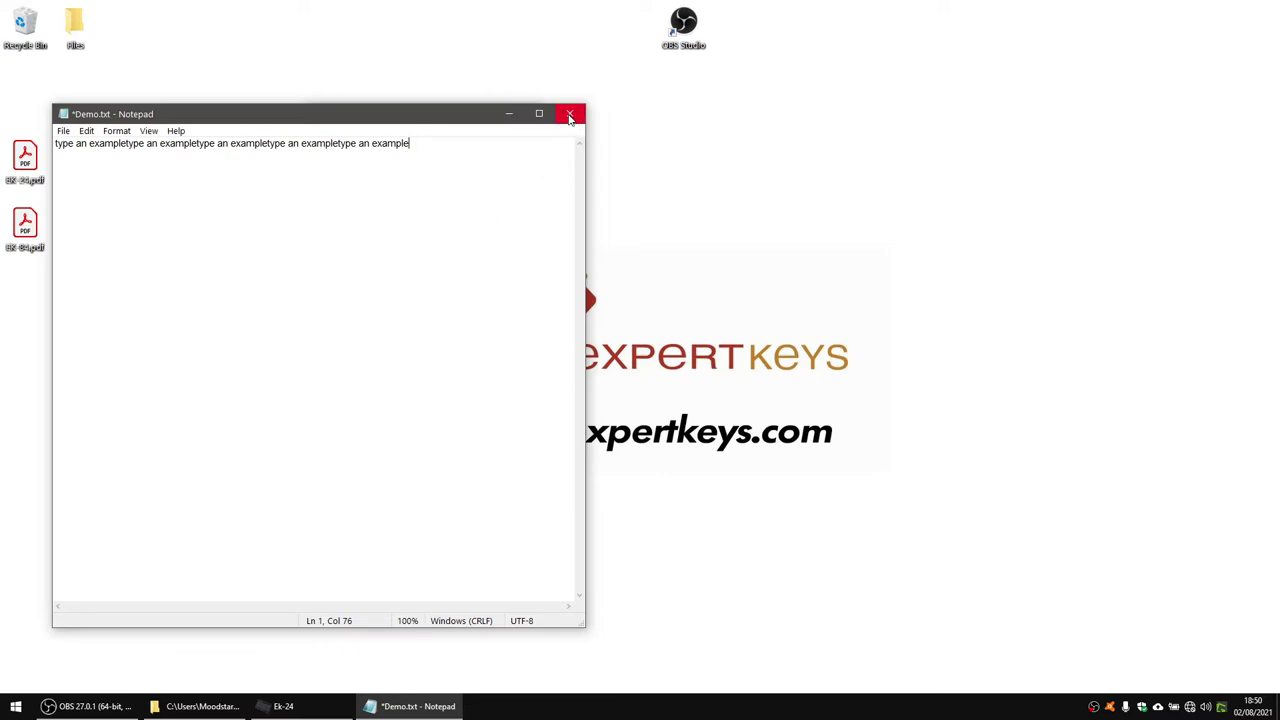
{"action": "left_click_drag", "start_coordinate": [430, 141], "coordinate": [50, 155]}
{"action": "key", "text": "Delete"}
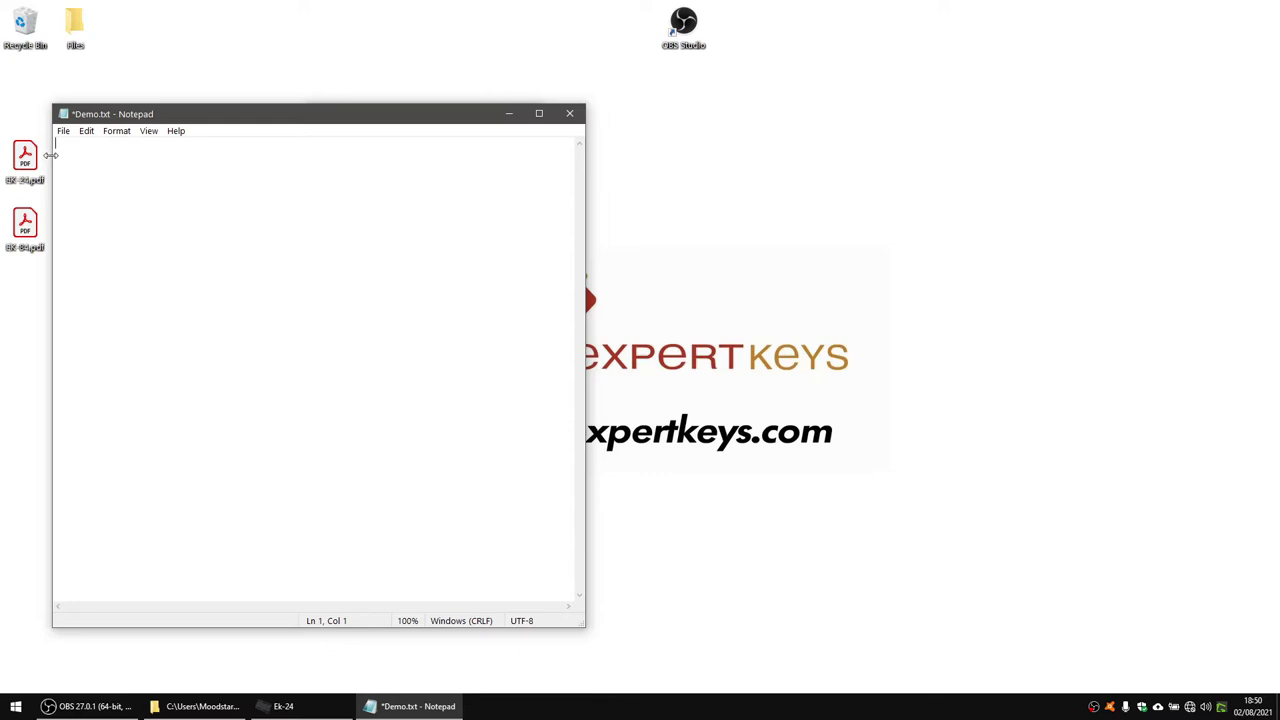
Write "How old are you. This it great!" in Demo.txt, copy the sentence, and close the file without saving
{"action": "type", "text": "How old are you. This it great"}
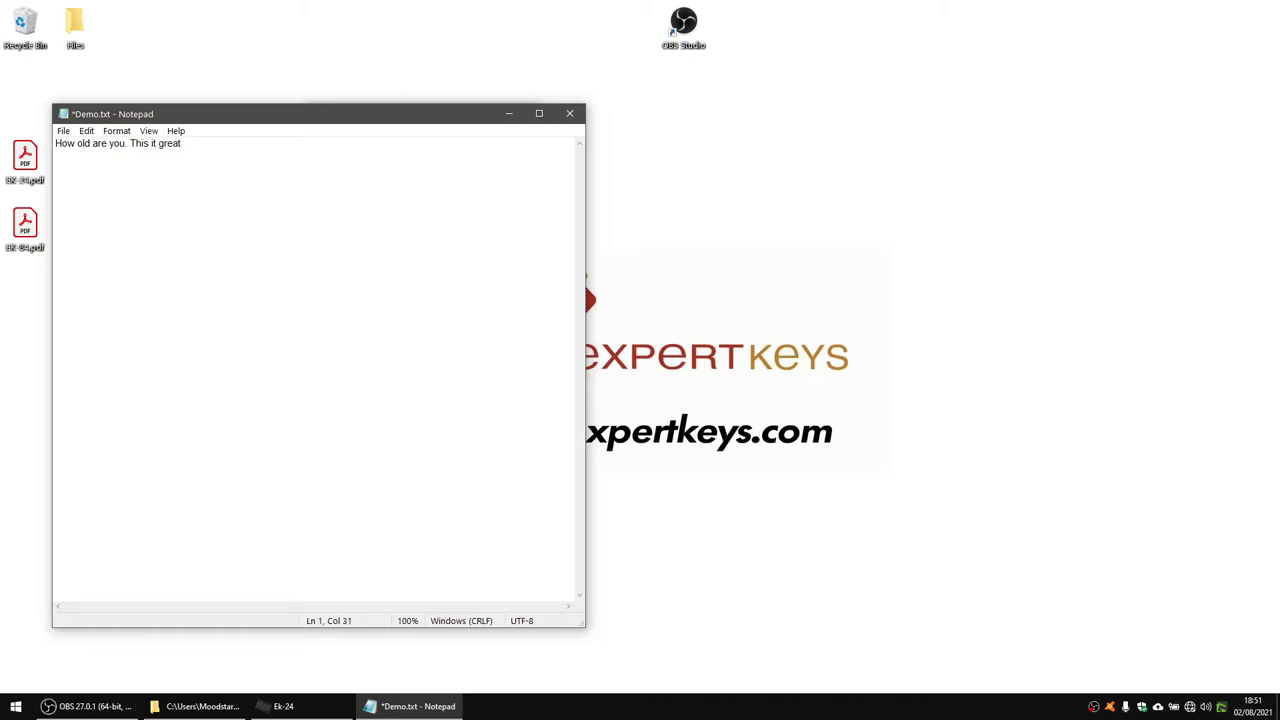
{"action": "type", "text": "!"}
{"action": "key", "text": "ctrl+a"}
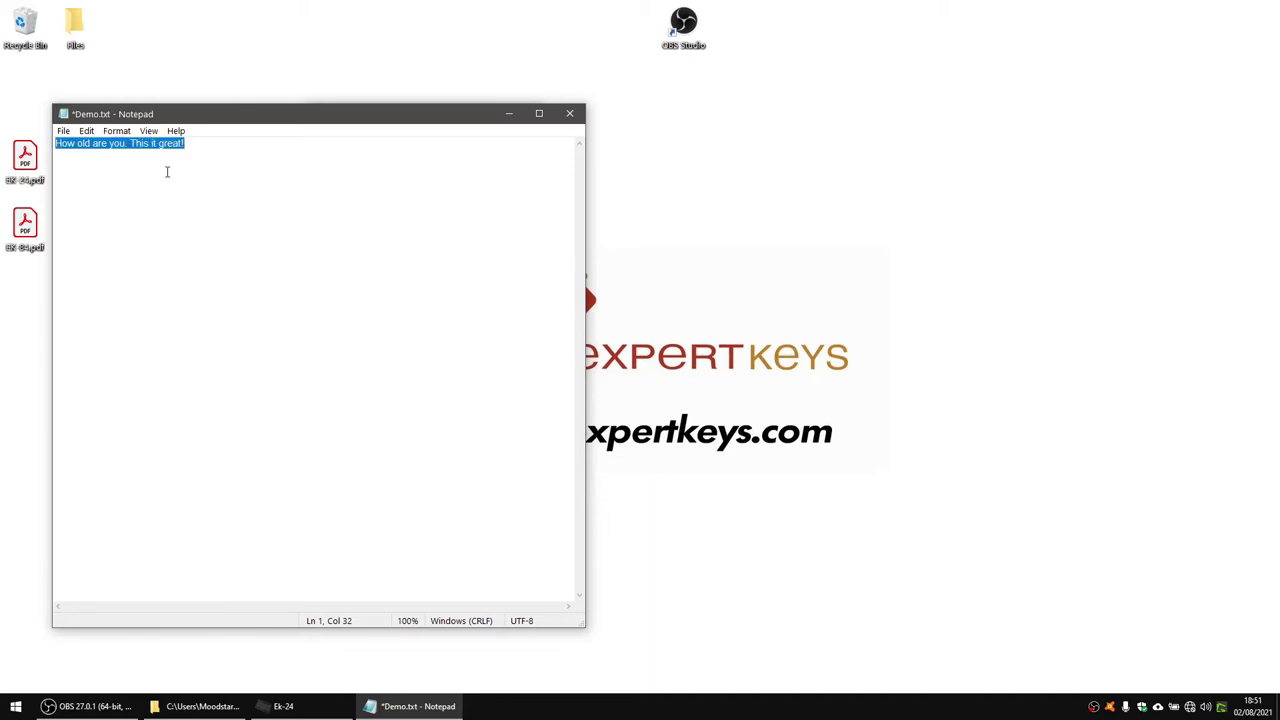
{"action": "left_click", "coordinate": [581, 118]}
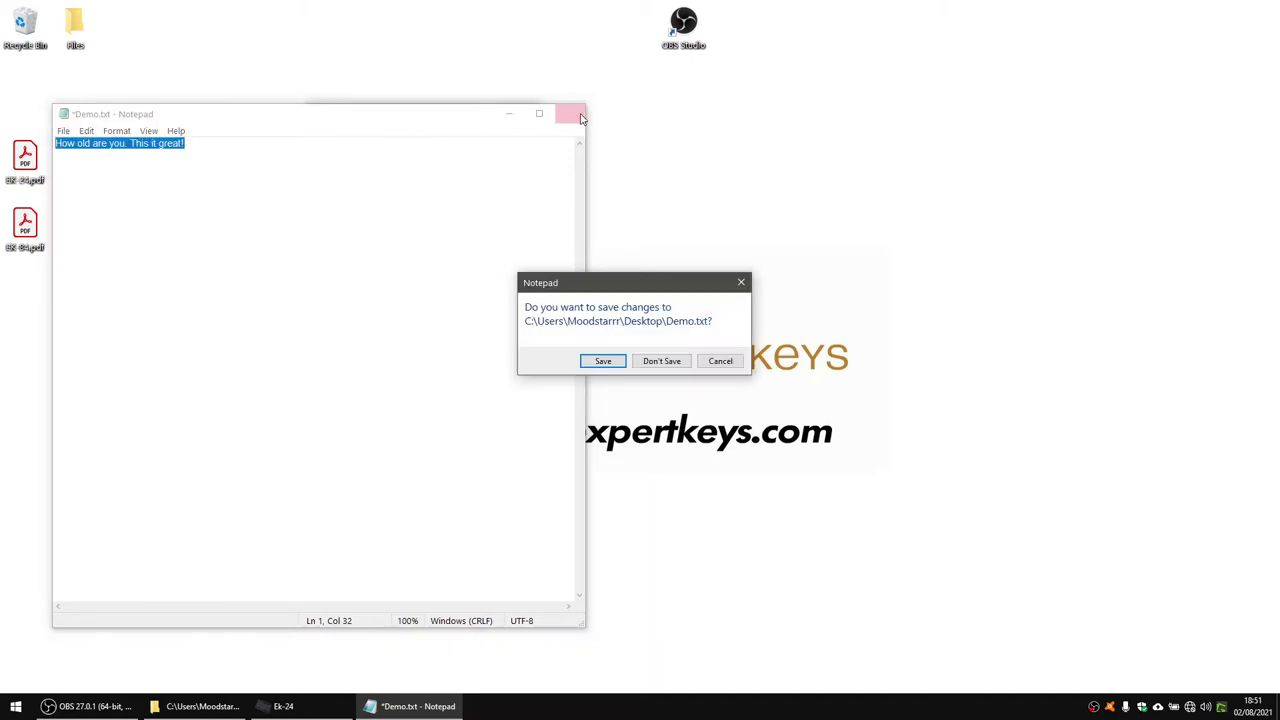
{"action": "left_click", "coordinate": [661, 361]}
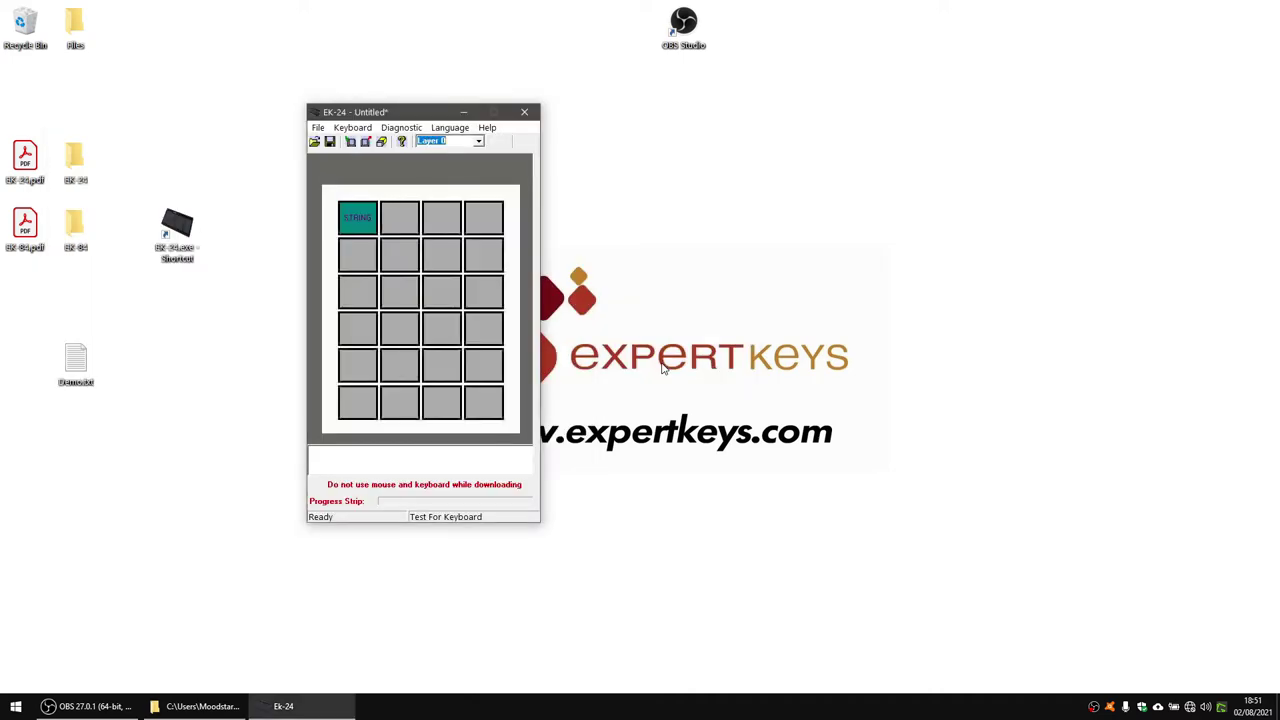
Clear all mappings, assign "How old are you. This it great!" as the first key's ASCII string, and update the whole keyboard
{"action": "left_click", "coordinate": [381, 141]}
{"action": "right_click", "coordinate": [358, 222]}
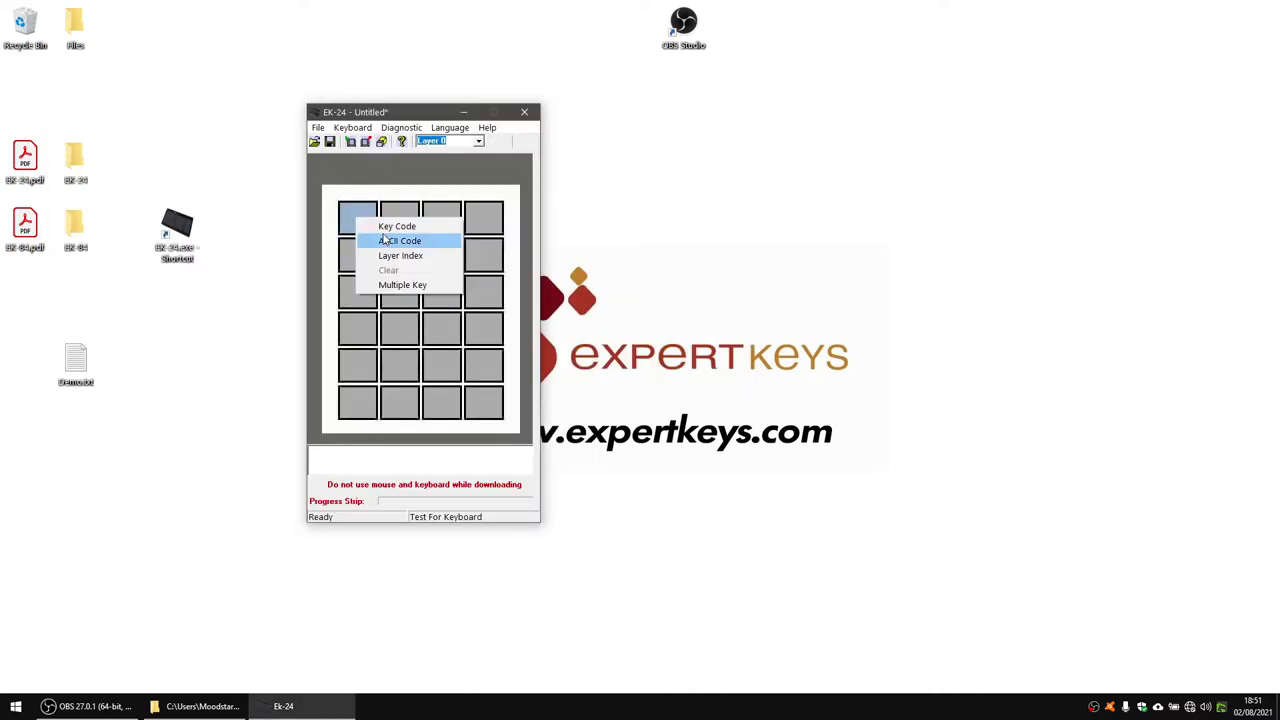
{"action": "left_click", "coordinate": [386, 242]}
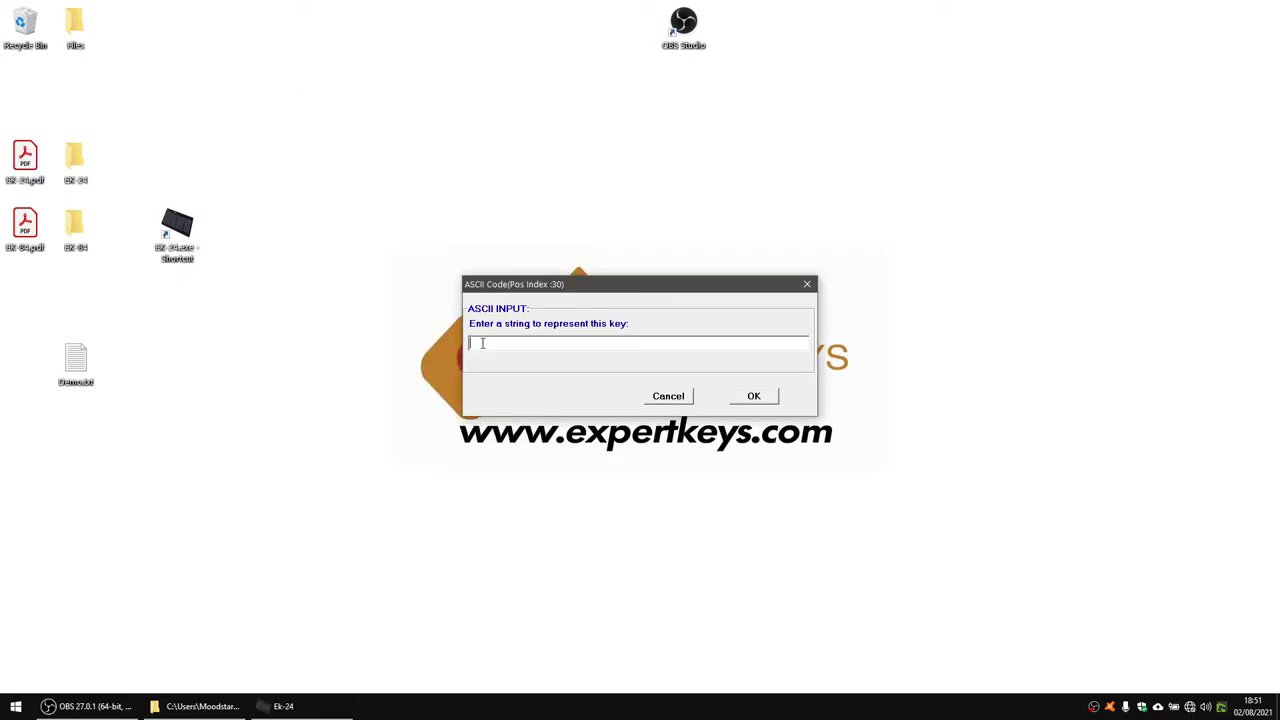
{"action": "type", "text": "How old are you. This it great!"}
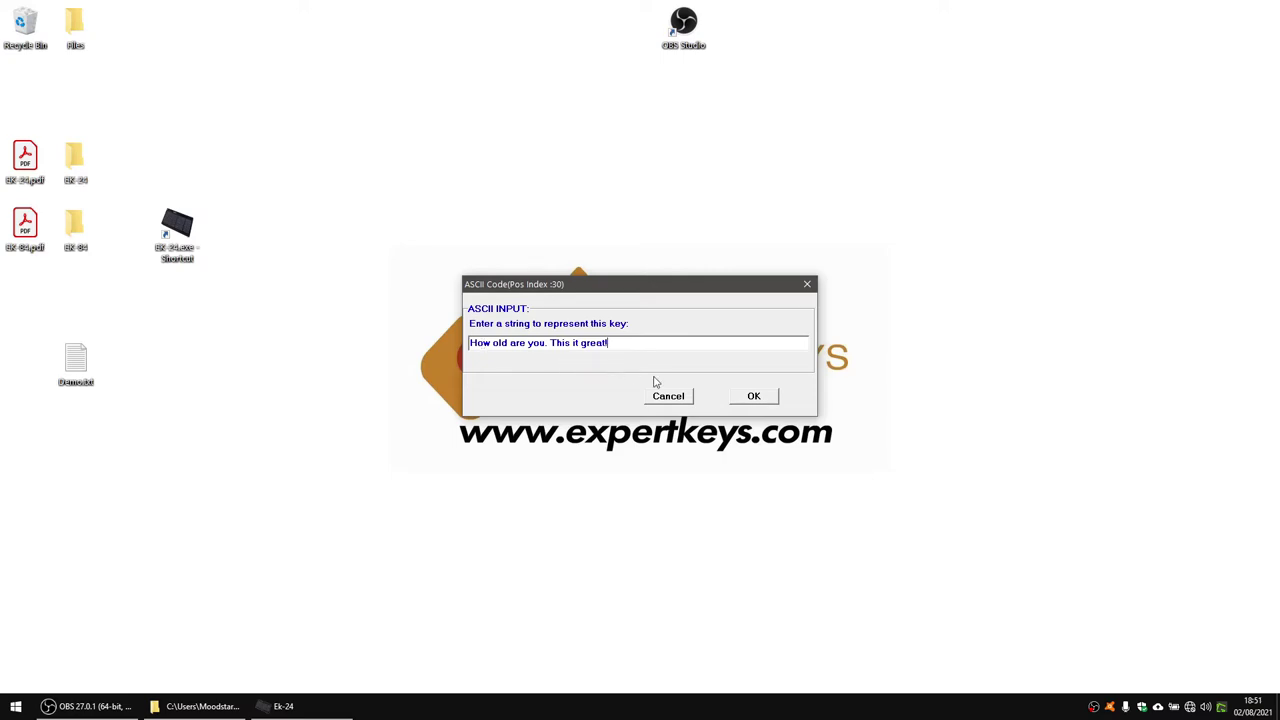
{"action": "left_click", "coordinate": [746, 397]}
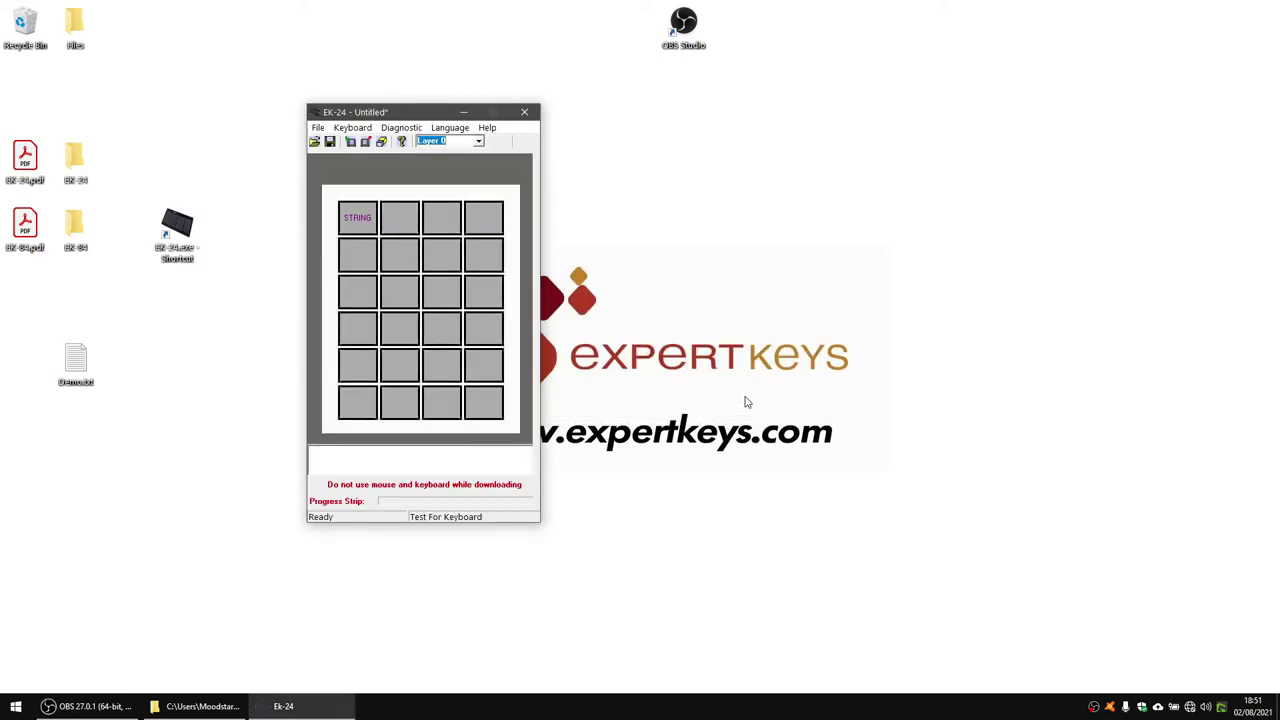
{"action": "left_click", "coordinate": [353, 141]}
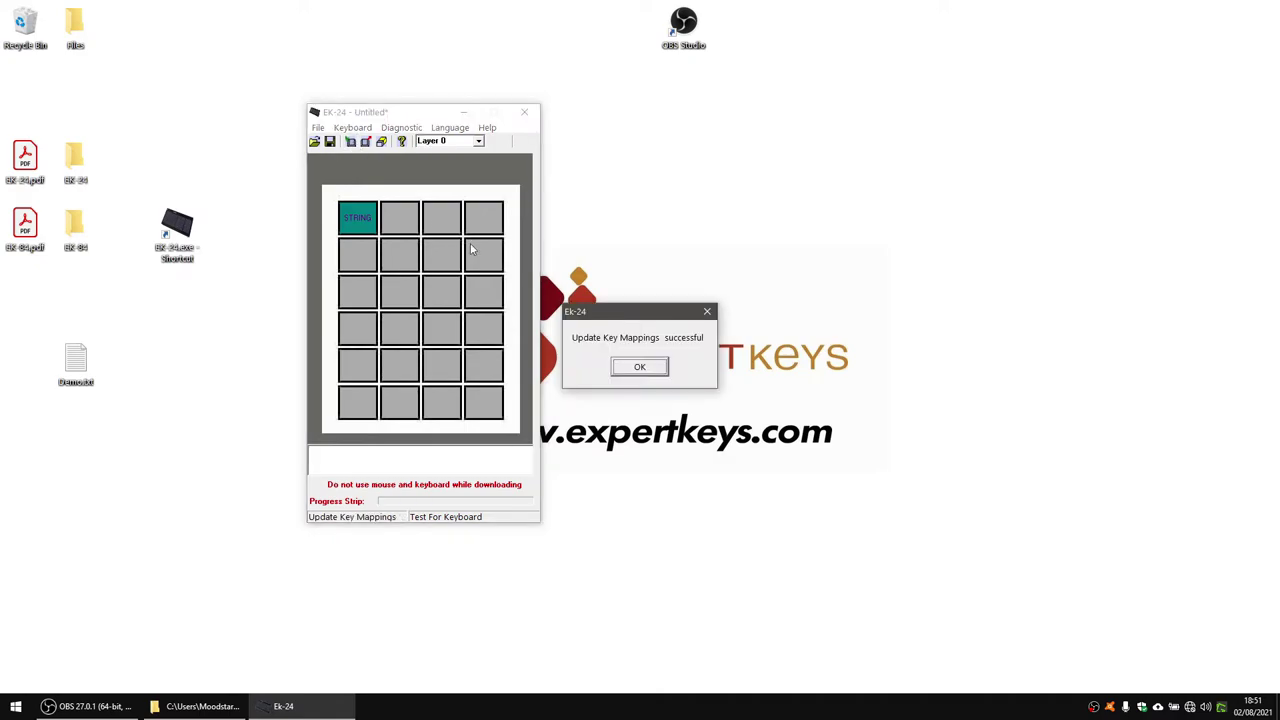
{"action": "left_click", "coordinate": [634, 366]}
Open Demo.txt, test the pasted string by outputting it three times from the key, and close the file without saving
{"action": "double_click", "coordinate": [77, 360]}
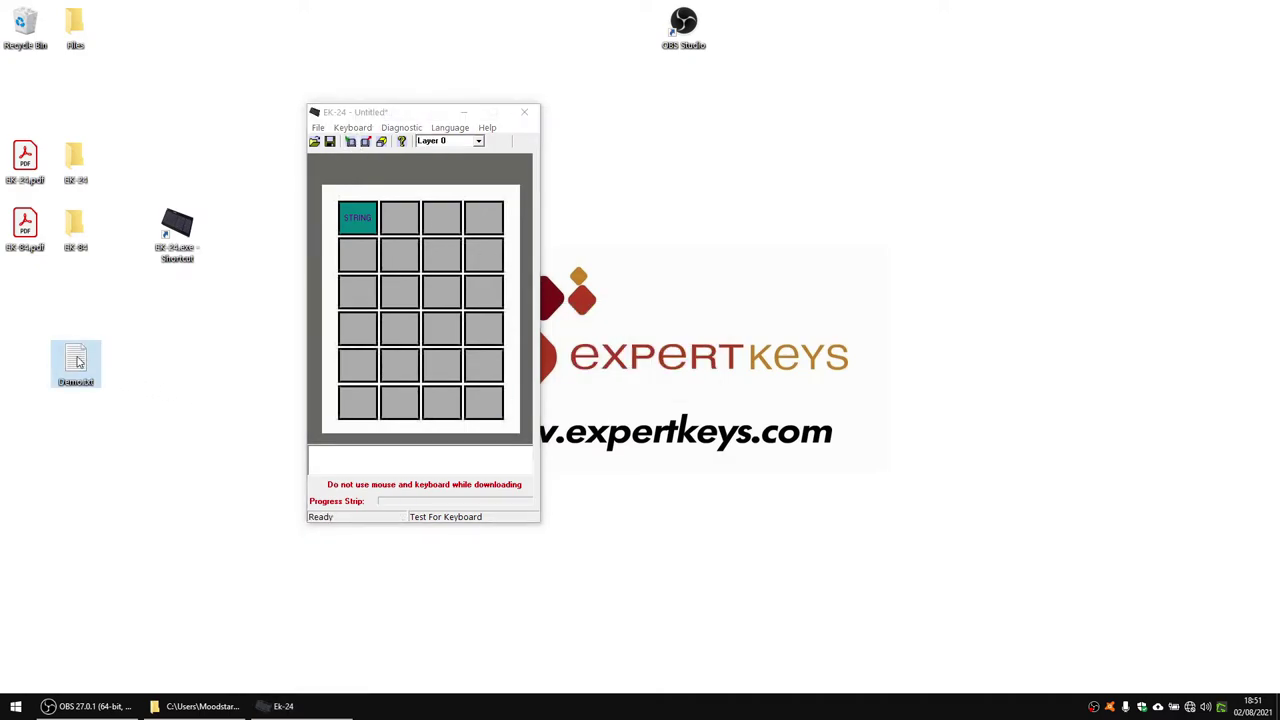
{"action": "type", "text": "How old are zou. This it great!"}
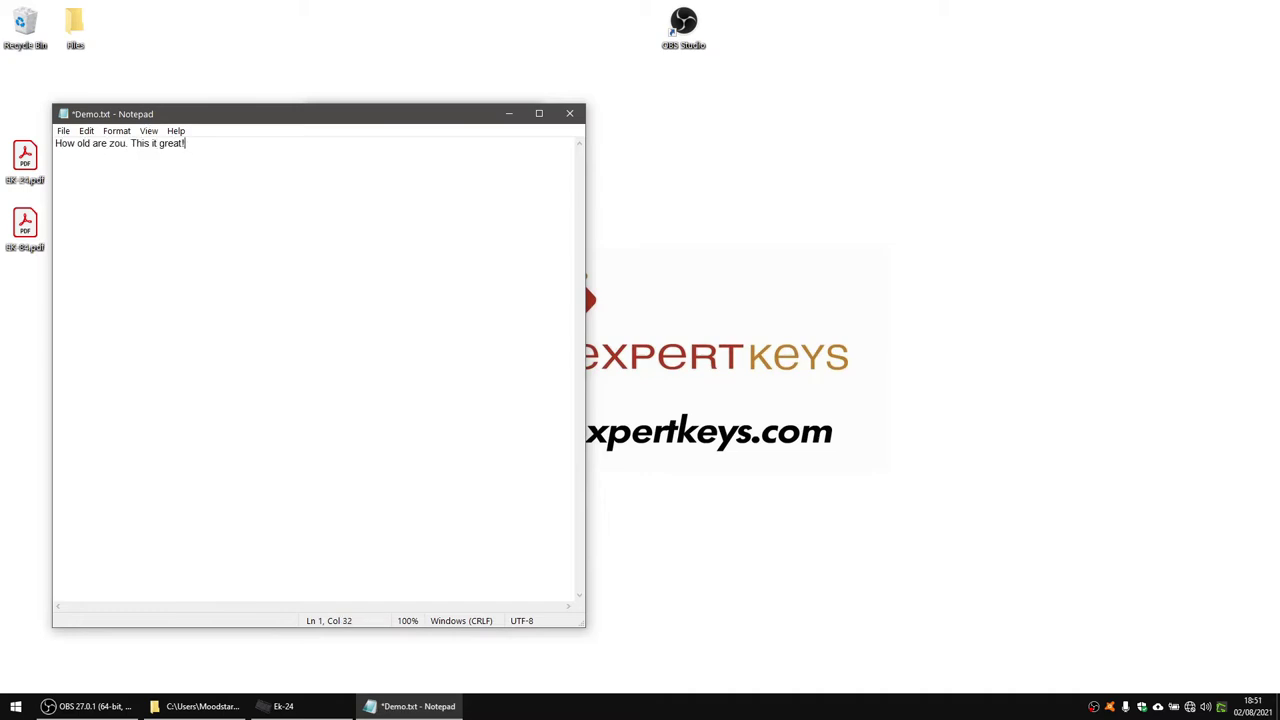
{"action": "type", "text": "How old are zou. This it great!How old are zou. This it great!"}
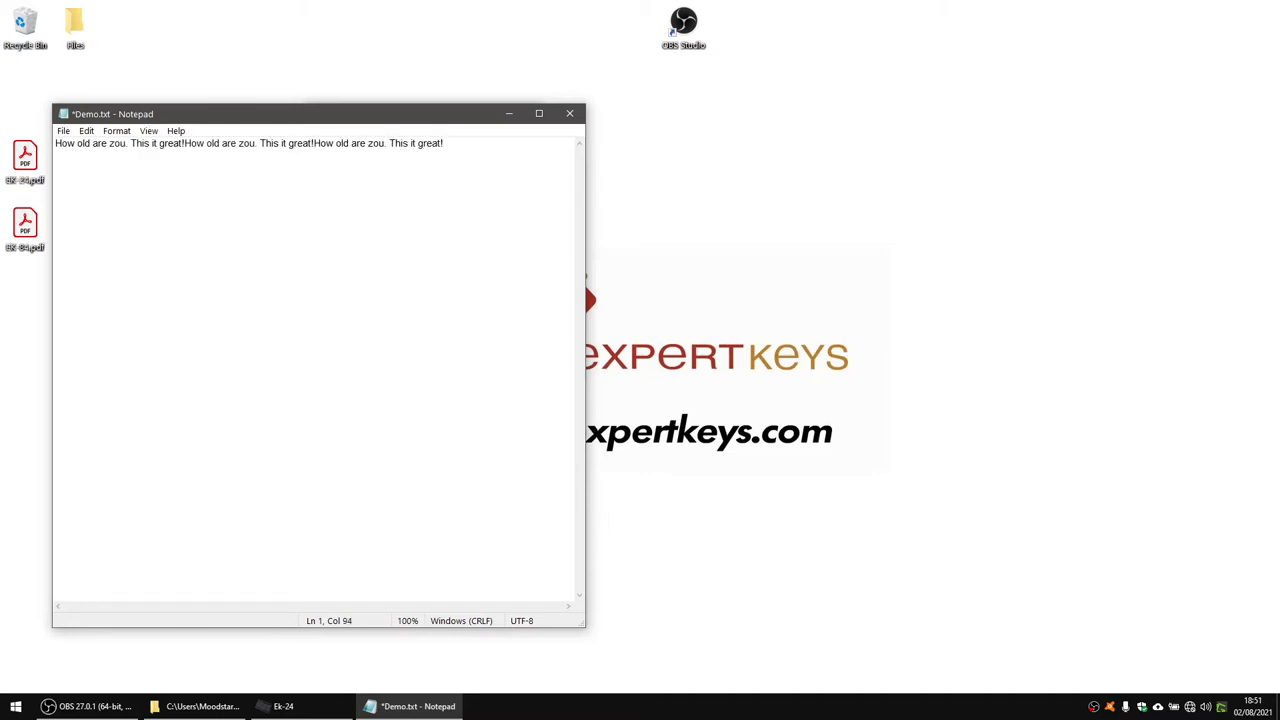
{"action": "left_click", "coordinate": [571, 114]}
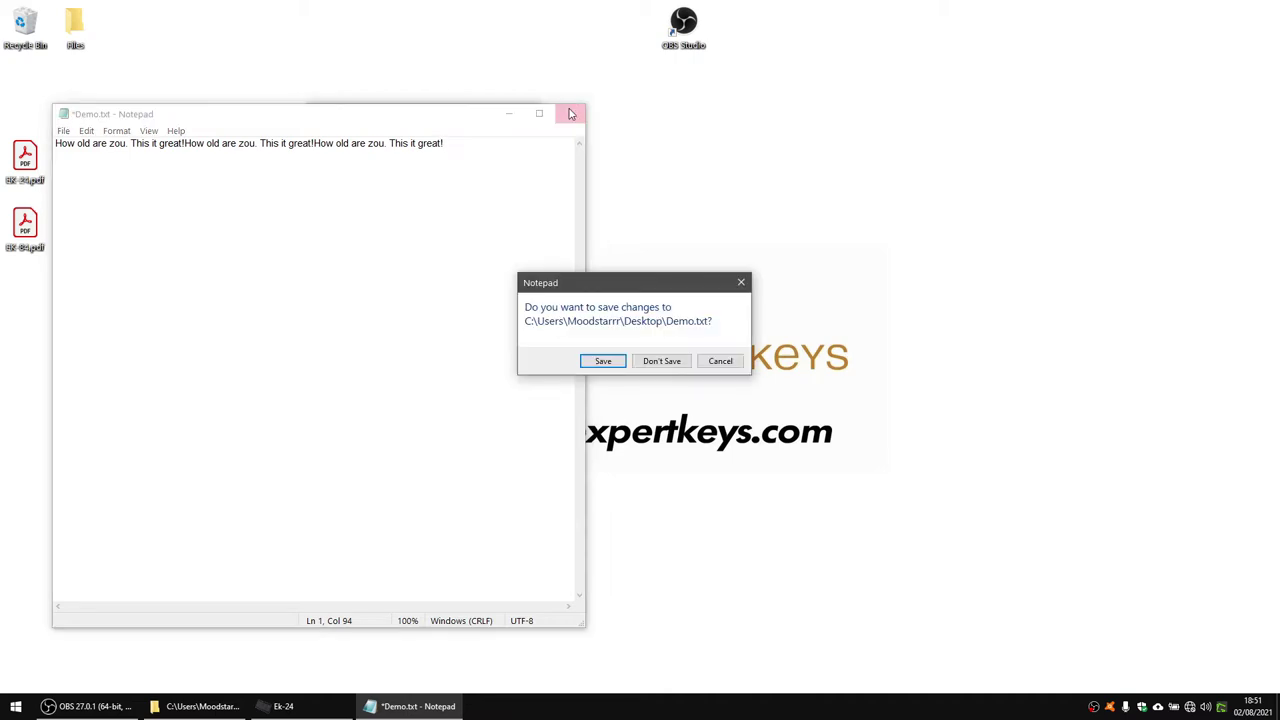
{"action": "left_click", "coordinate": [655, 362]}
Clear the string mapping from the first key in the top row so that Layer 0 is empty
{"action": "left_click", "coordinate": [367, 232]}
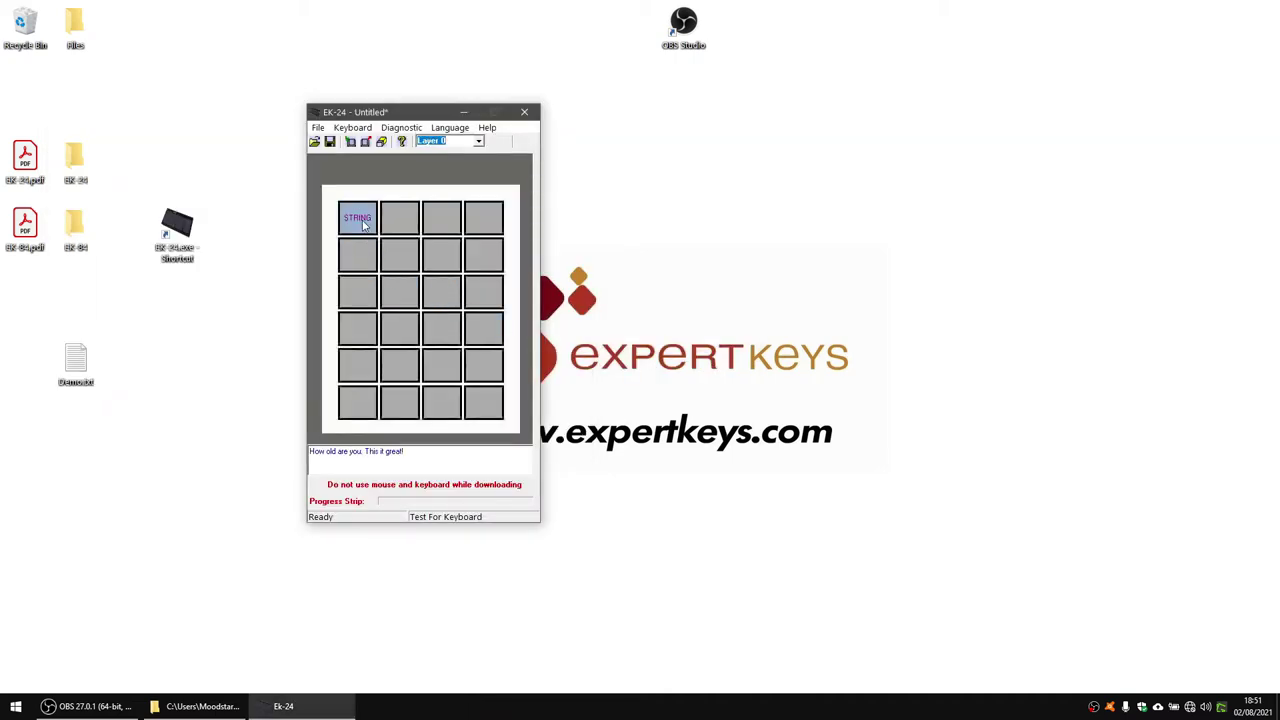
{"action": "left_click", "coordinate": [401, 127]}
{"action": "left_click", "coordinate": [401, 127]}
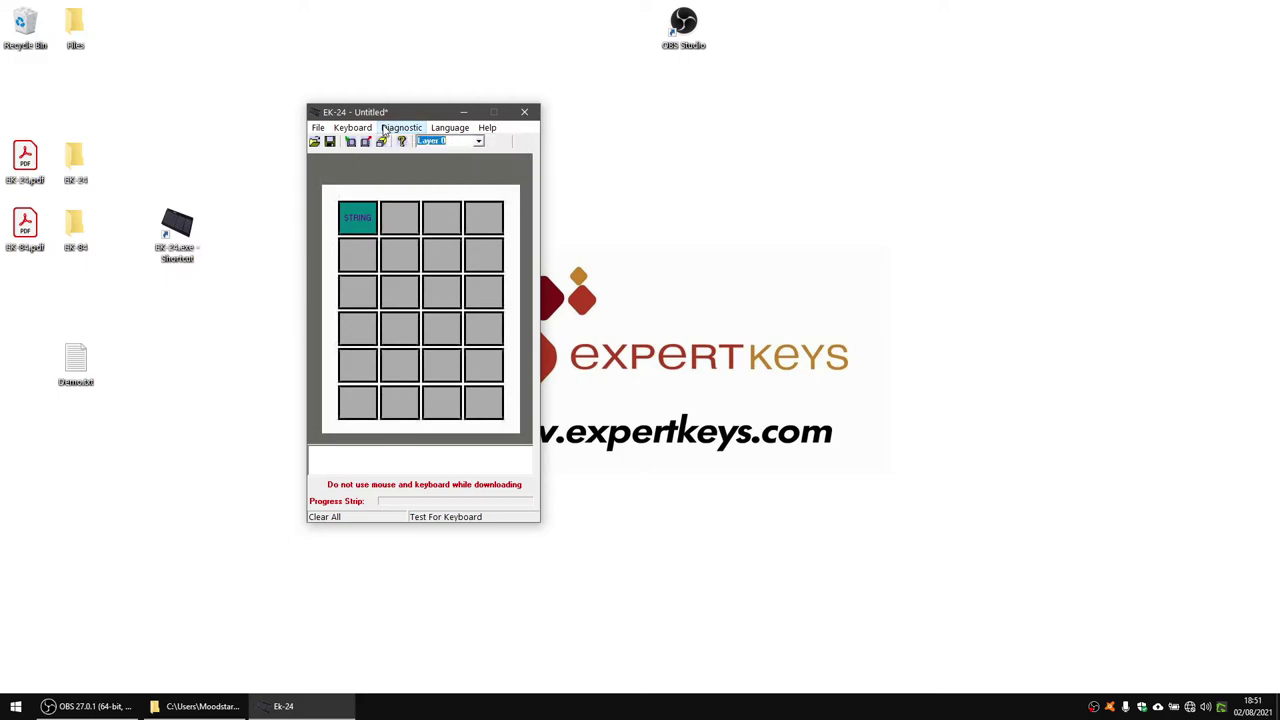
{"action": "right_click", "coordinate": [352, 215]}
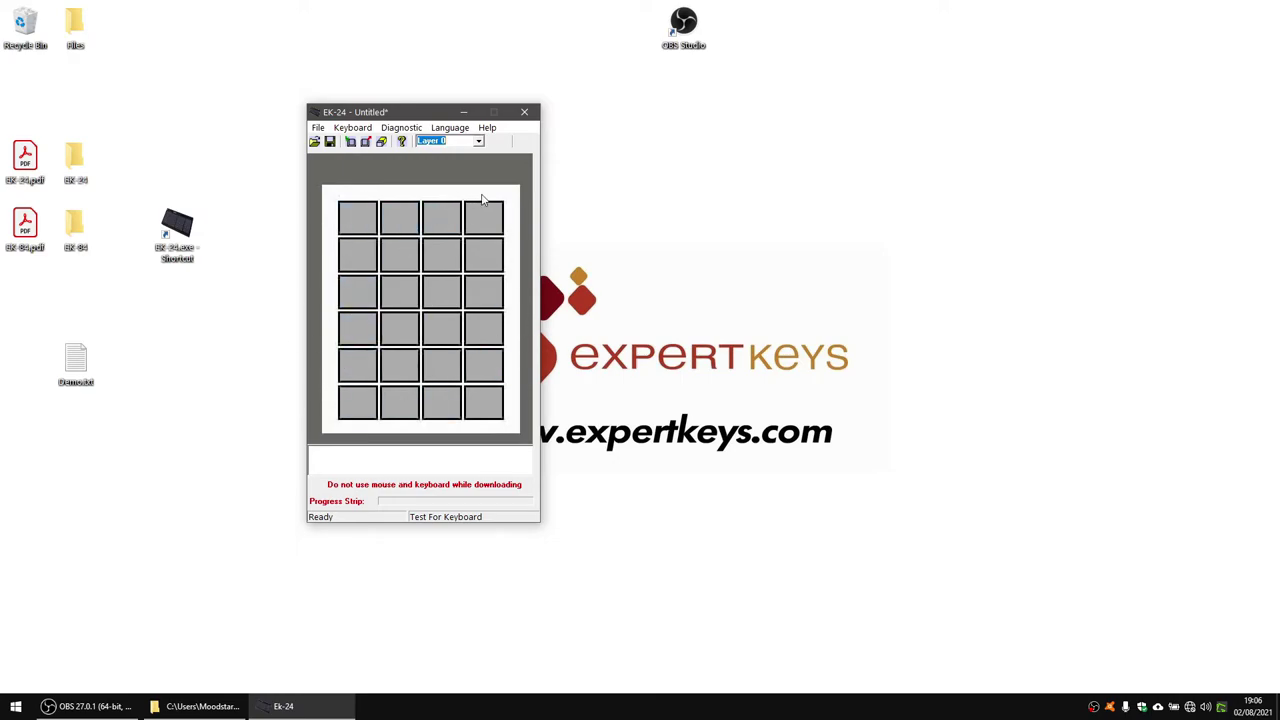
Assign Layer1 as the layer index of the first key in the top row on Layer 0
{"action": "left_click", "coordinate": [479, 142]}
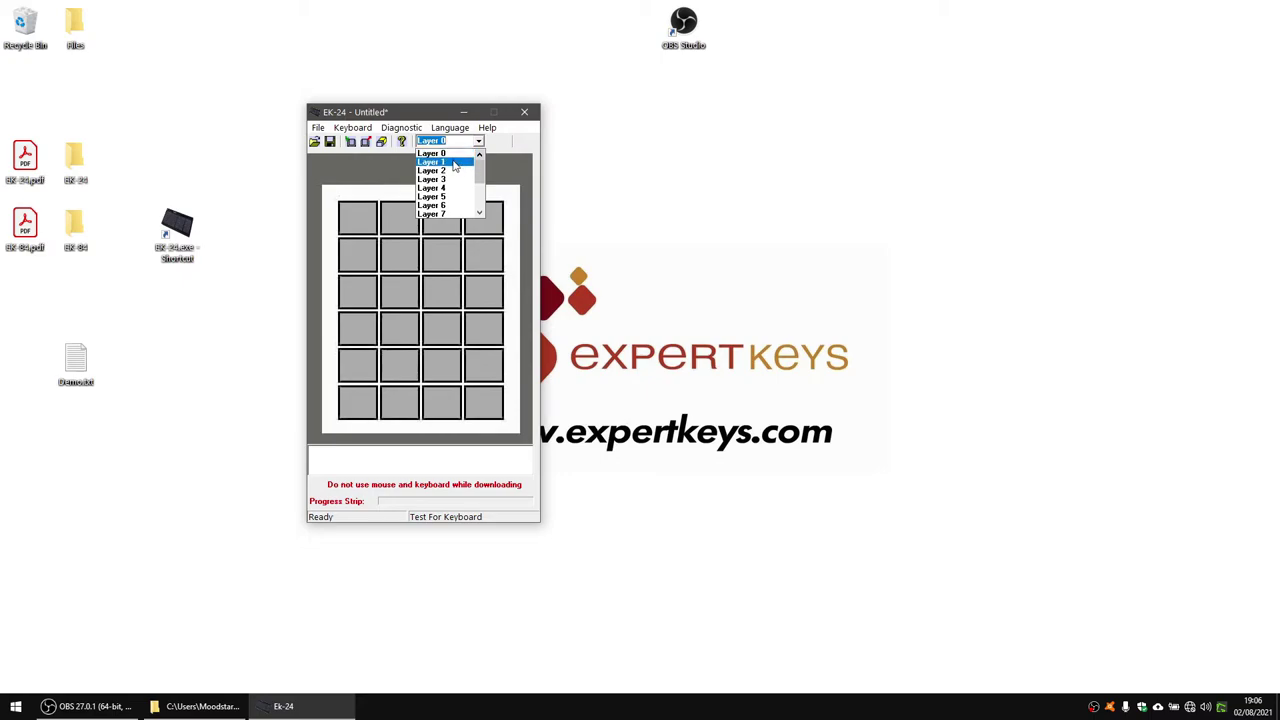
{"action": "left_click", "coordinate": [449, 155]}
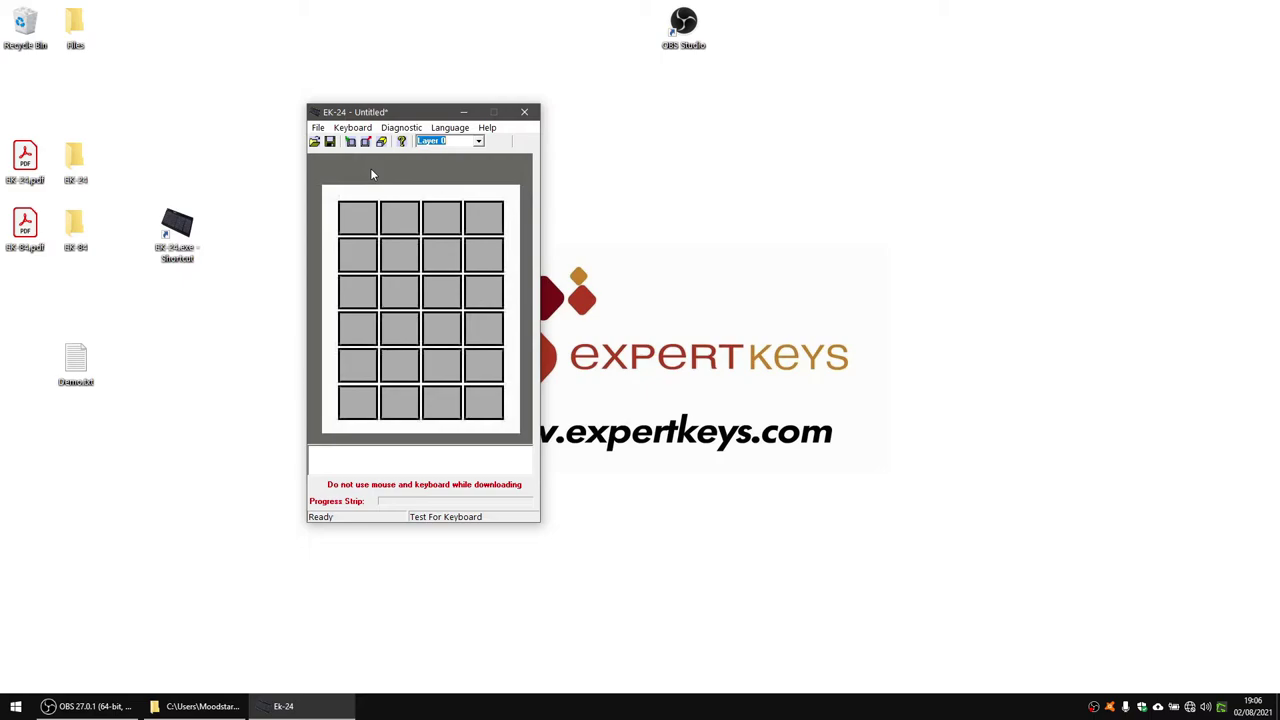
{"action": "right_click", "coordinate": [357, 218]}
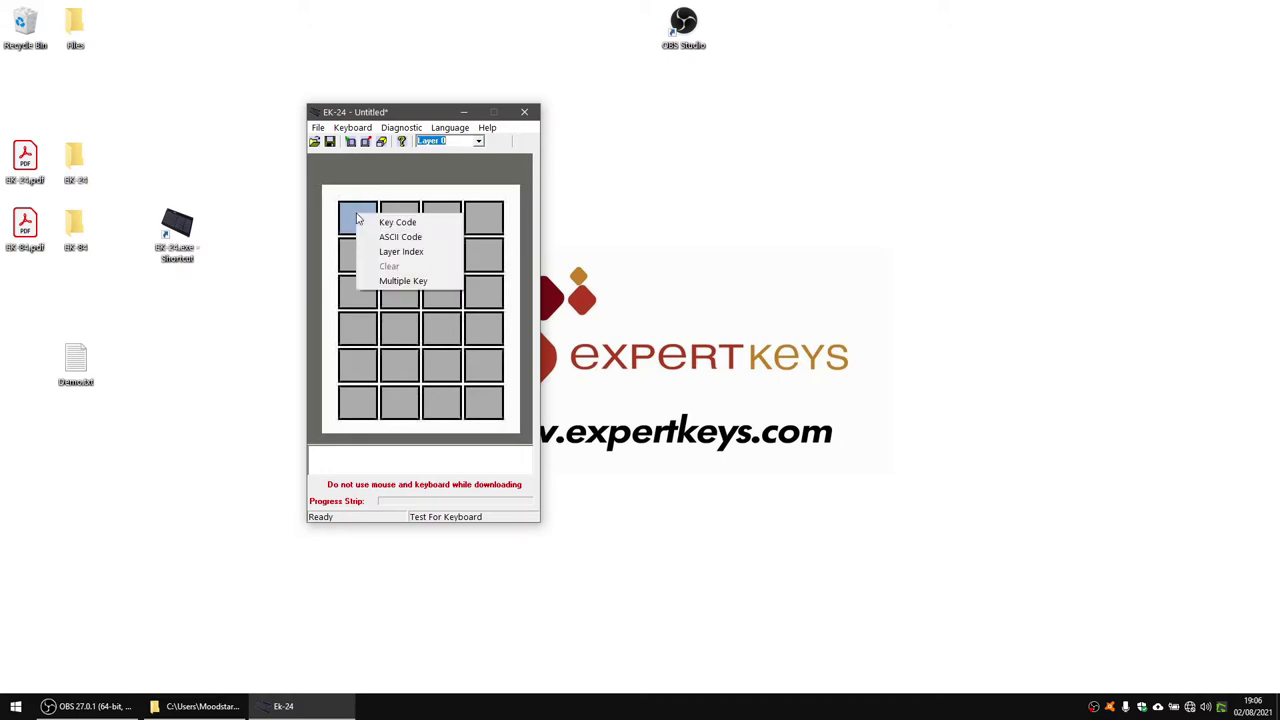
{"action": "left_click", "coordinate": [402, 253]}
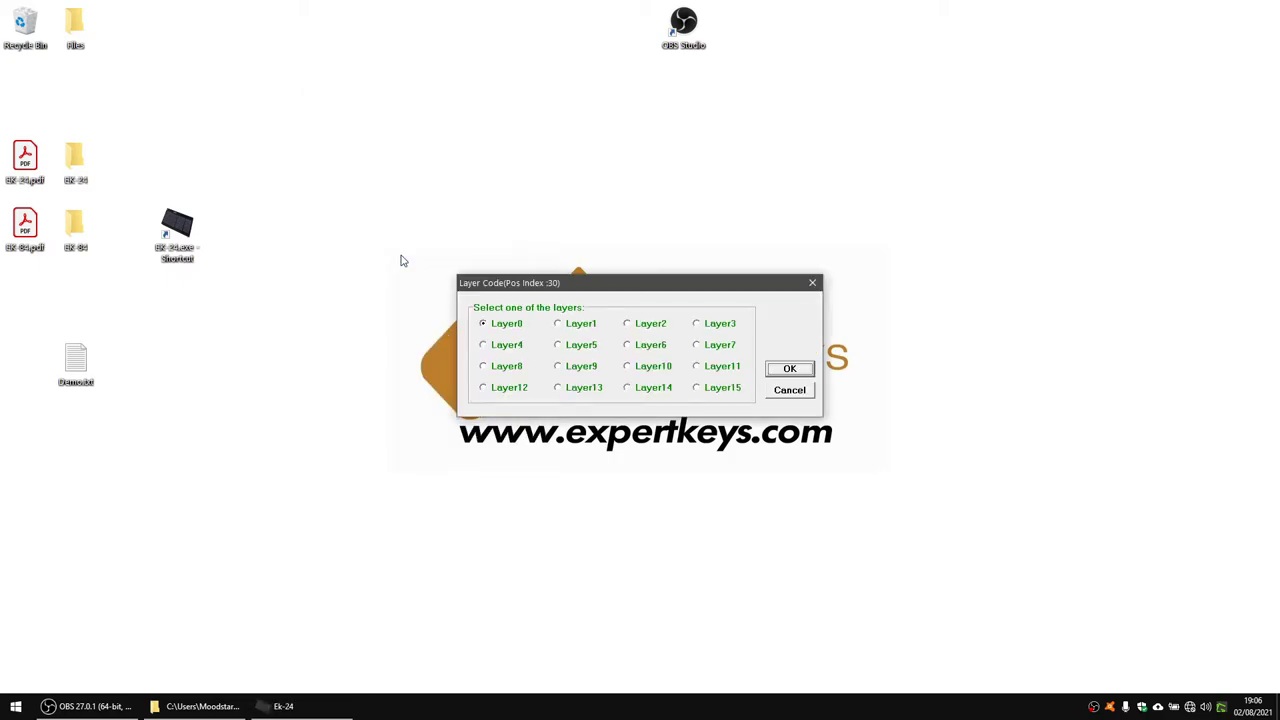
{"action": "left_click", "coordinate": [560, 327]}
{"action": "left_click", "coordinate": [789, 372]}
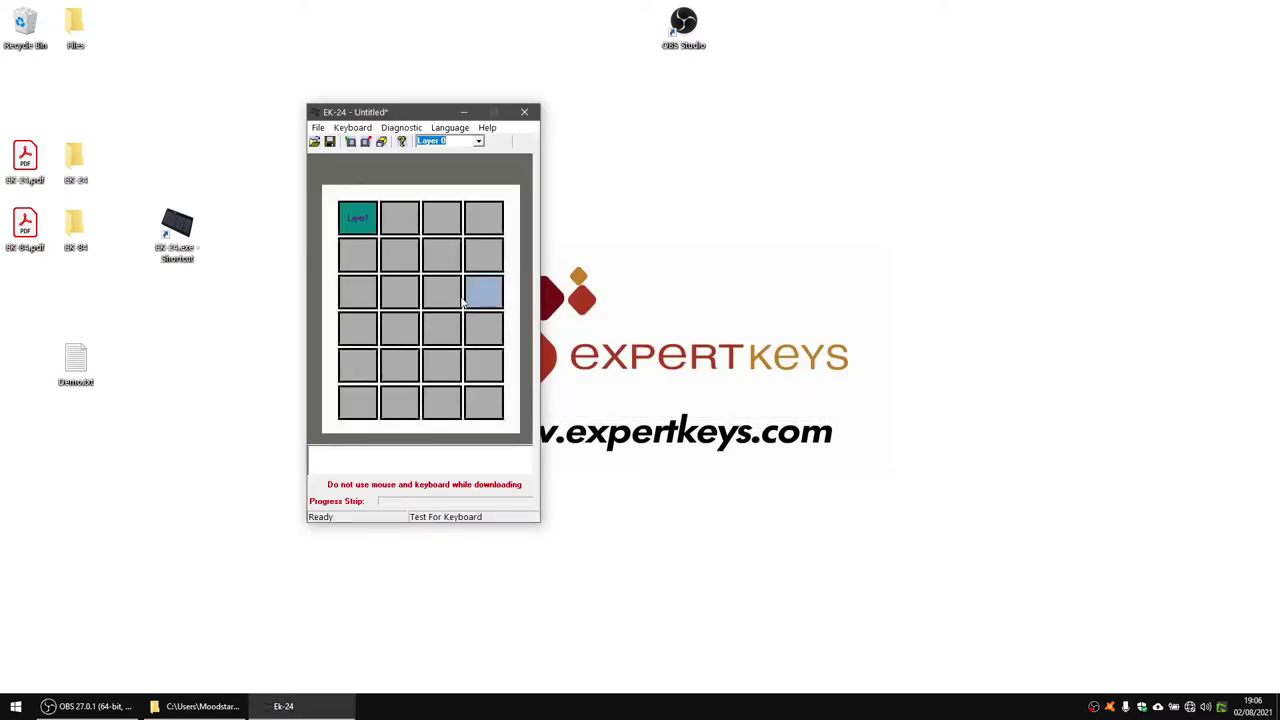
{"action": "left_click", "coordinate": [362, 217]}
Map the key code sequence L, A, Z, E, R, Space, 0, Enter to the first key in the second row on Layer 0
{"action": "right_click", "coordinate": [358, 259]}
{"action": "left_click", "coordinate": [378, 264]}
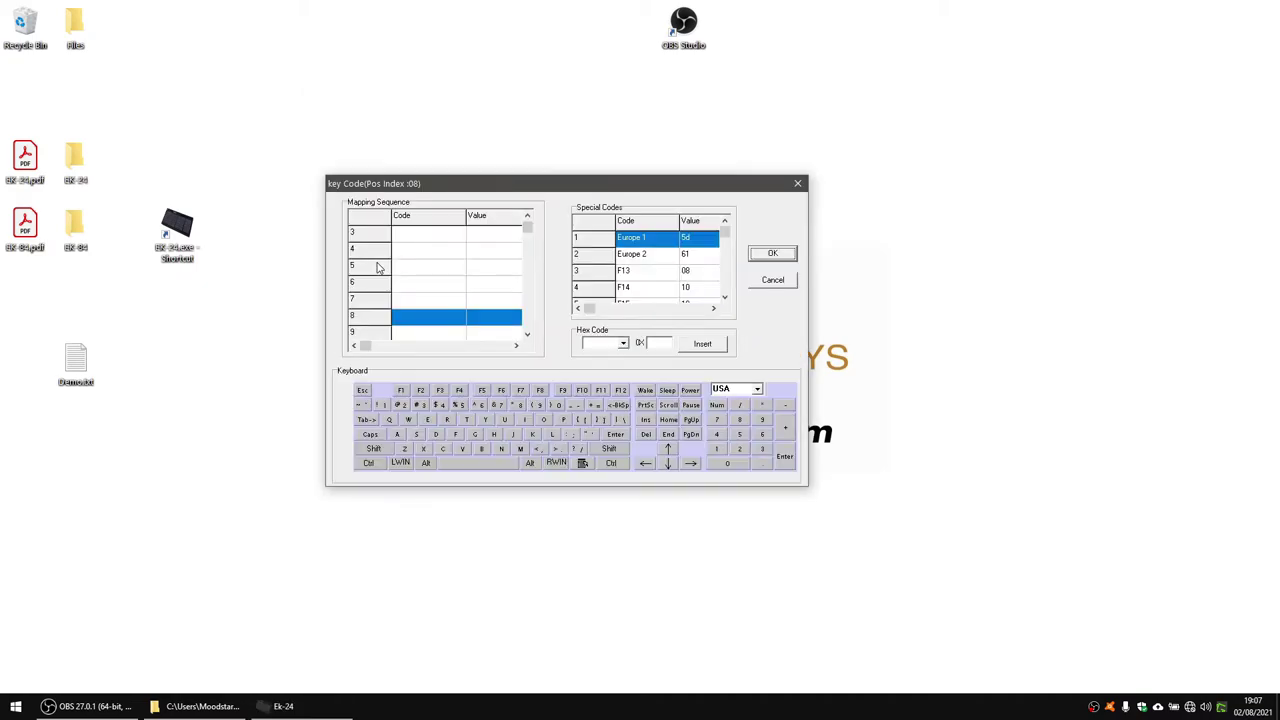
{"action": "key", "text": "a"}
{"action": "key", "text": "z"}
{"action": "key", "text": "e"}
{"action": "key", "text": "r"}
{"action": "key", "text": "space"}
{"action": "key", "text": "0"}
{"action": "left_click", "coordinate": [782, 257]}
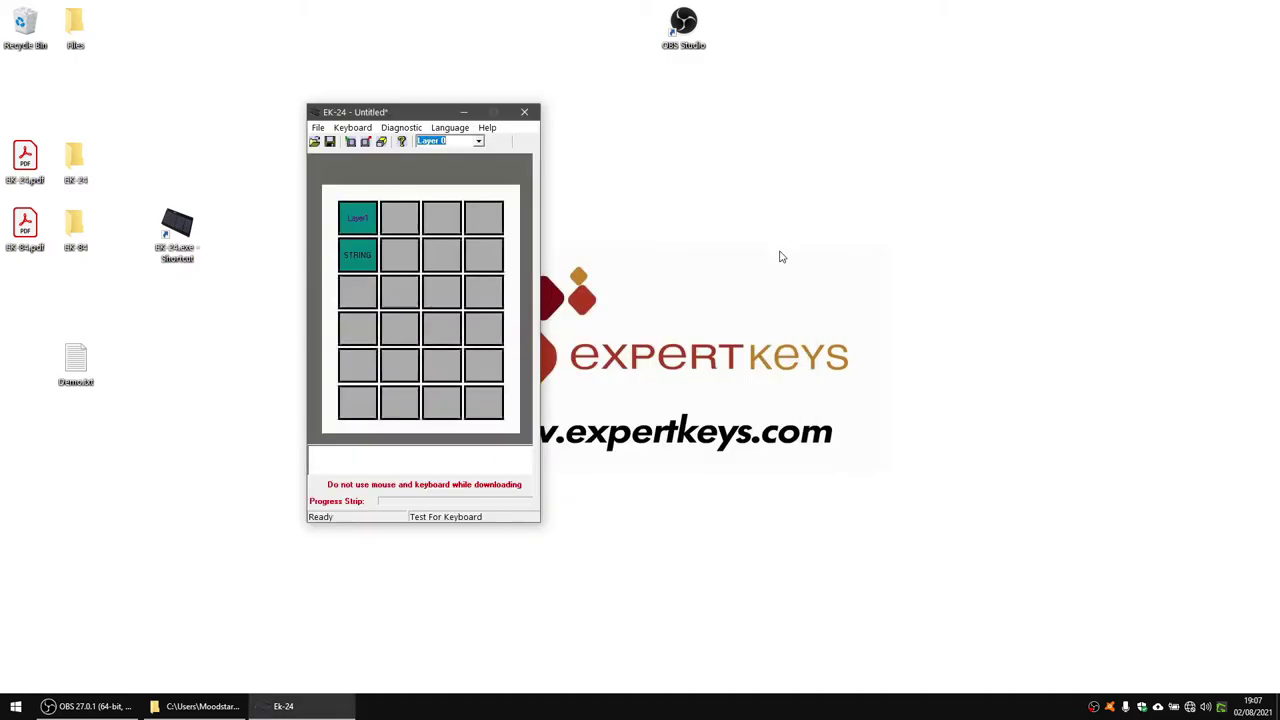
Map the key code sequence L, A, Z, E, R, Space, 1, Enter to the first key in the second row on Layer 1
{"action": "left_click", "coordinate": [479, 144]}
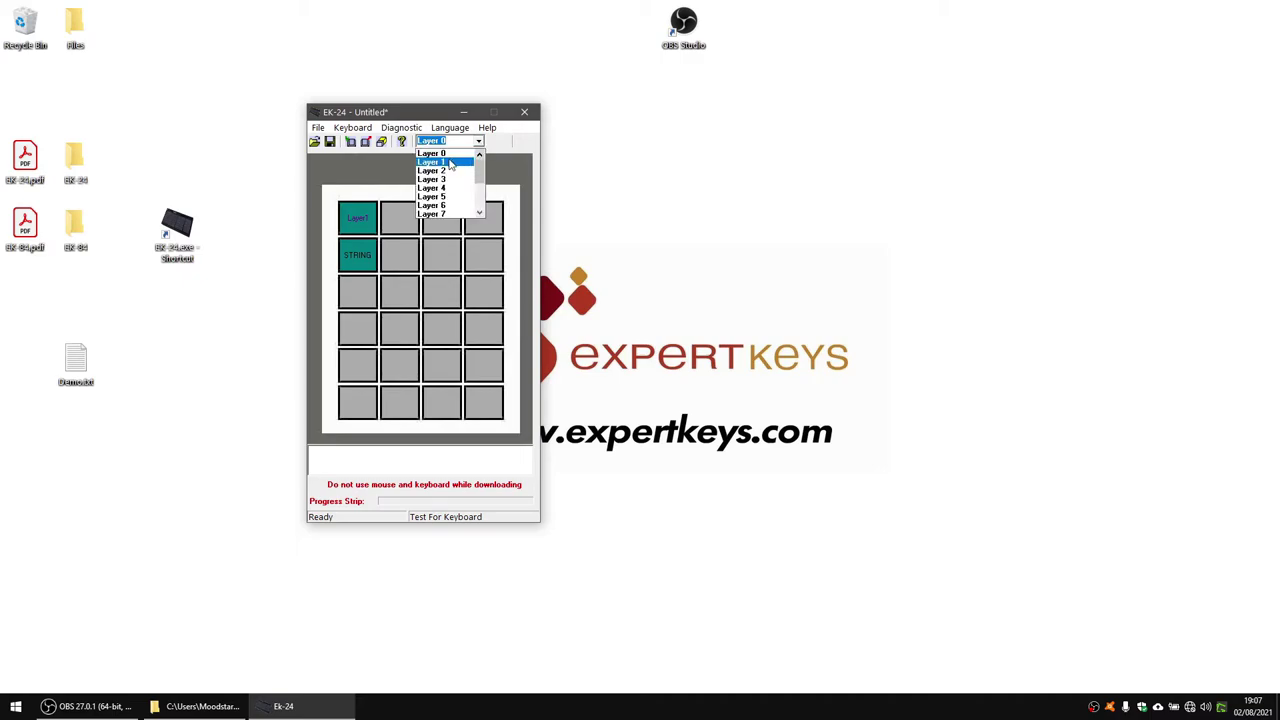
{"action": "left_click", "coordinate": [448, 162]}
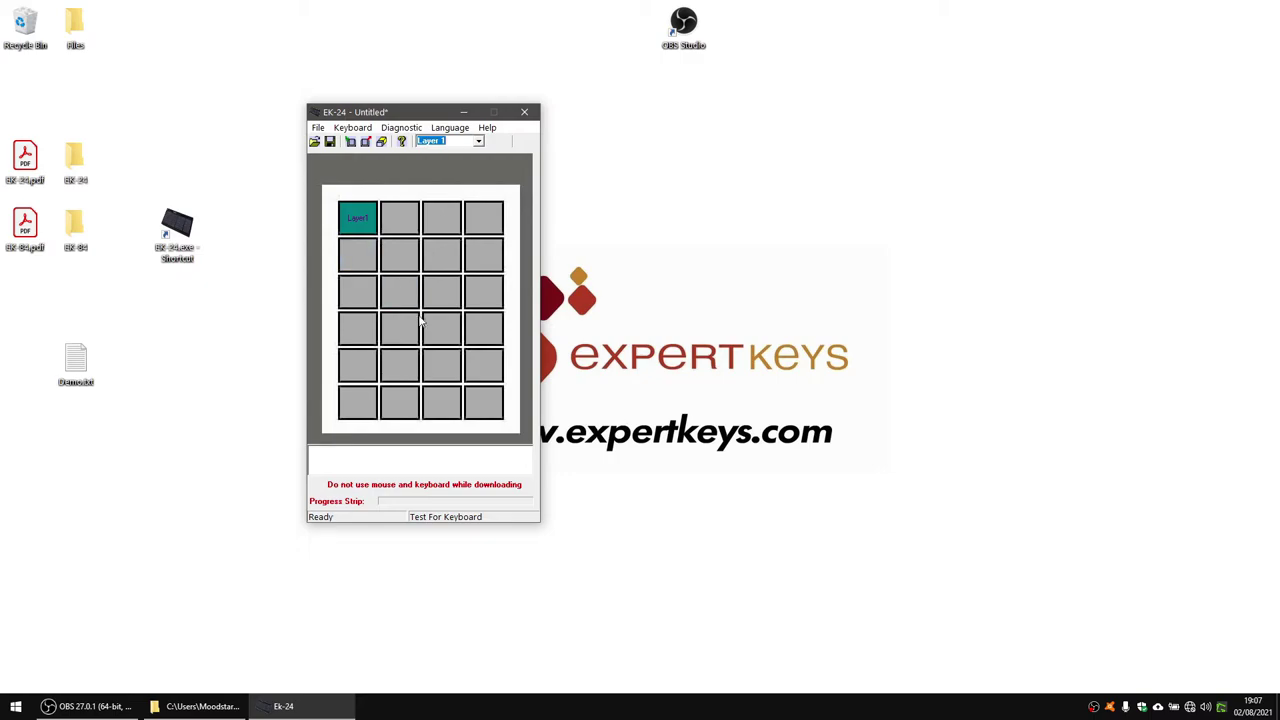
{"action": "right_click", "coordinate": [352, 256]}
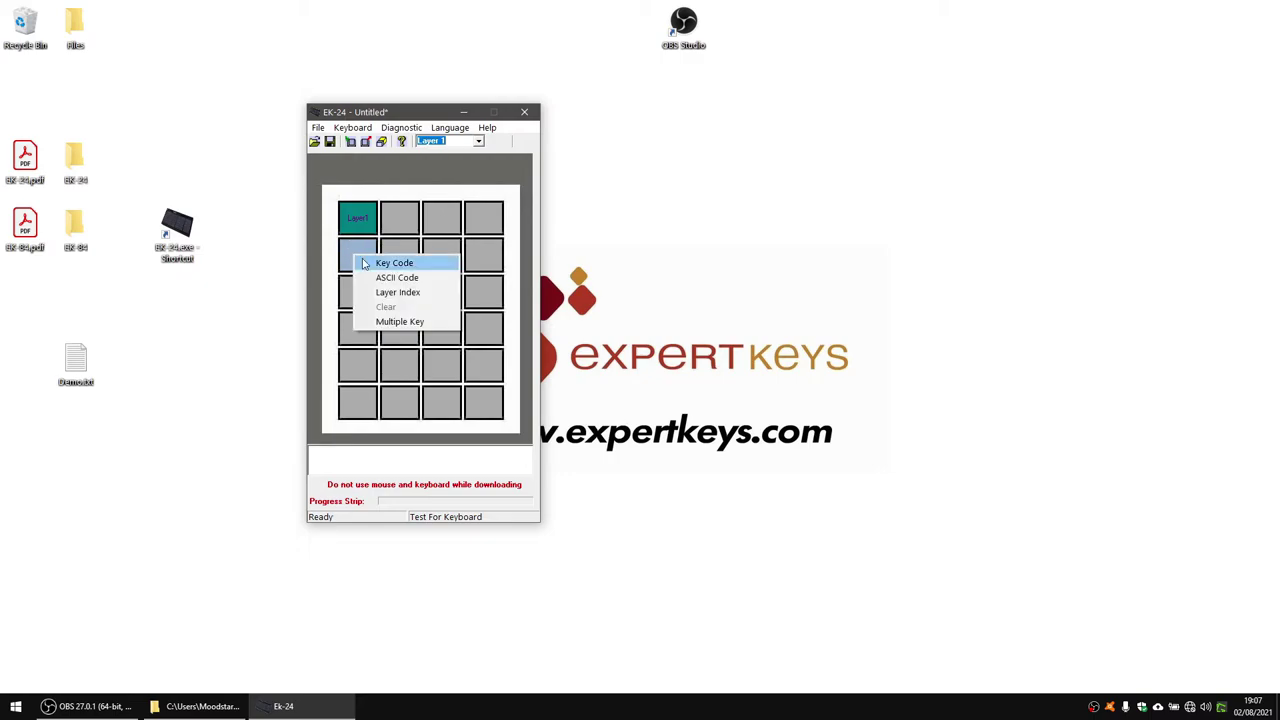
{"action": "left_click", "coordinate": [368, 262]}
{"action": "type", "text": "lazer "}
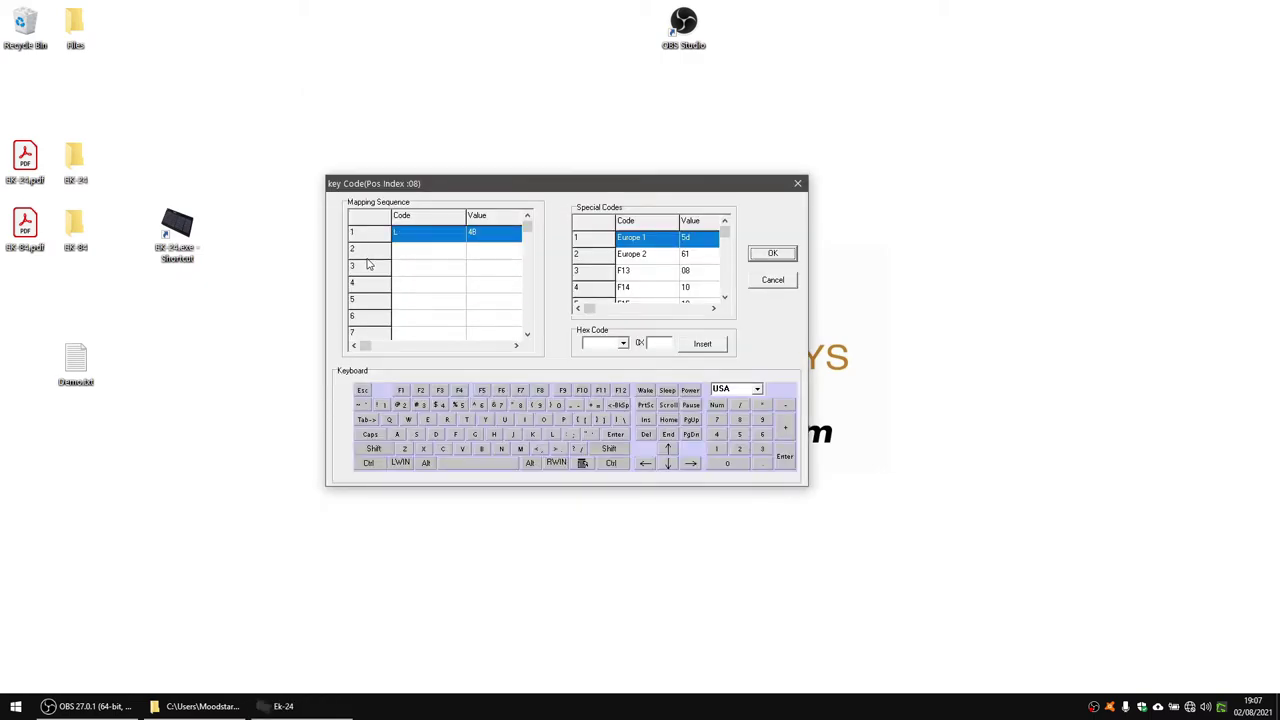
{"action": "type", "text": "1"}
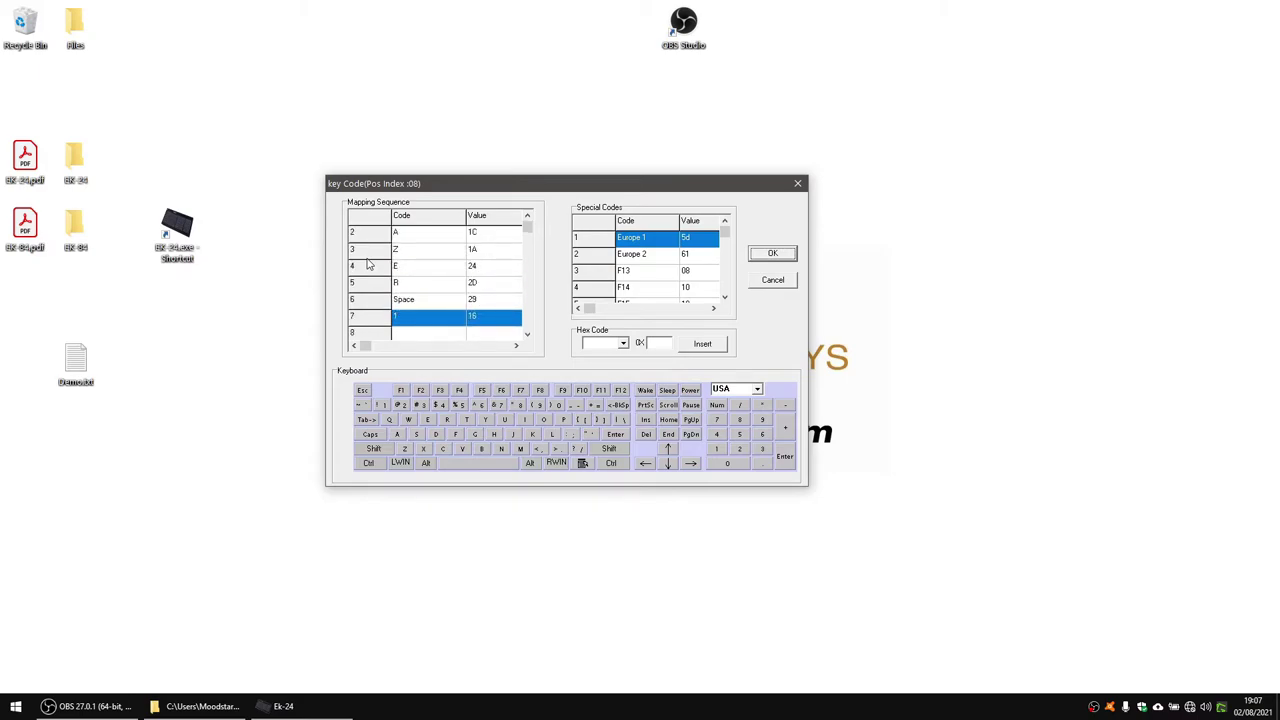
{"action": "key", "text": "Return"}
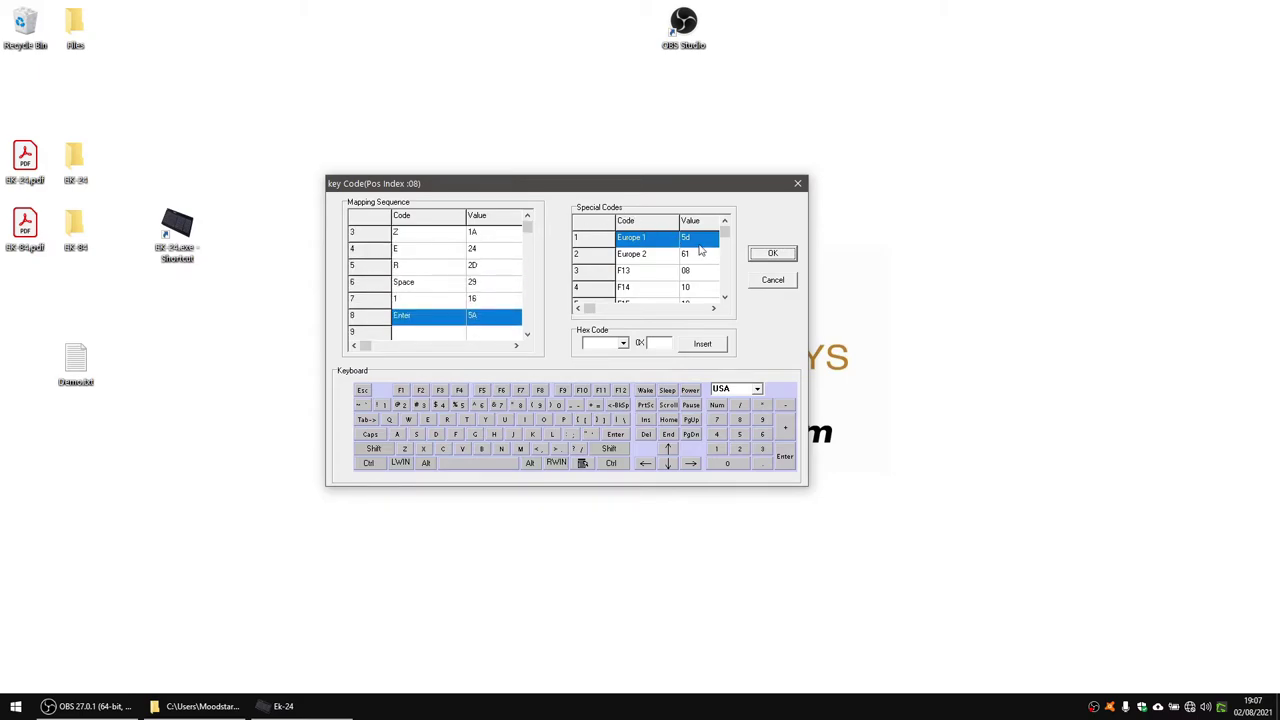
{"action": "left_click", "coordinate": [760, 259]}
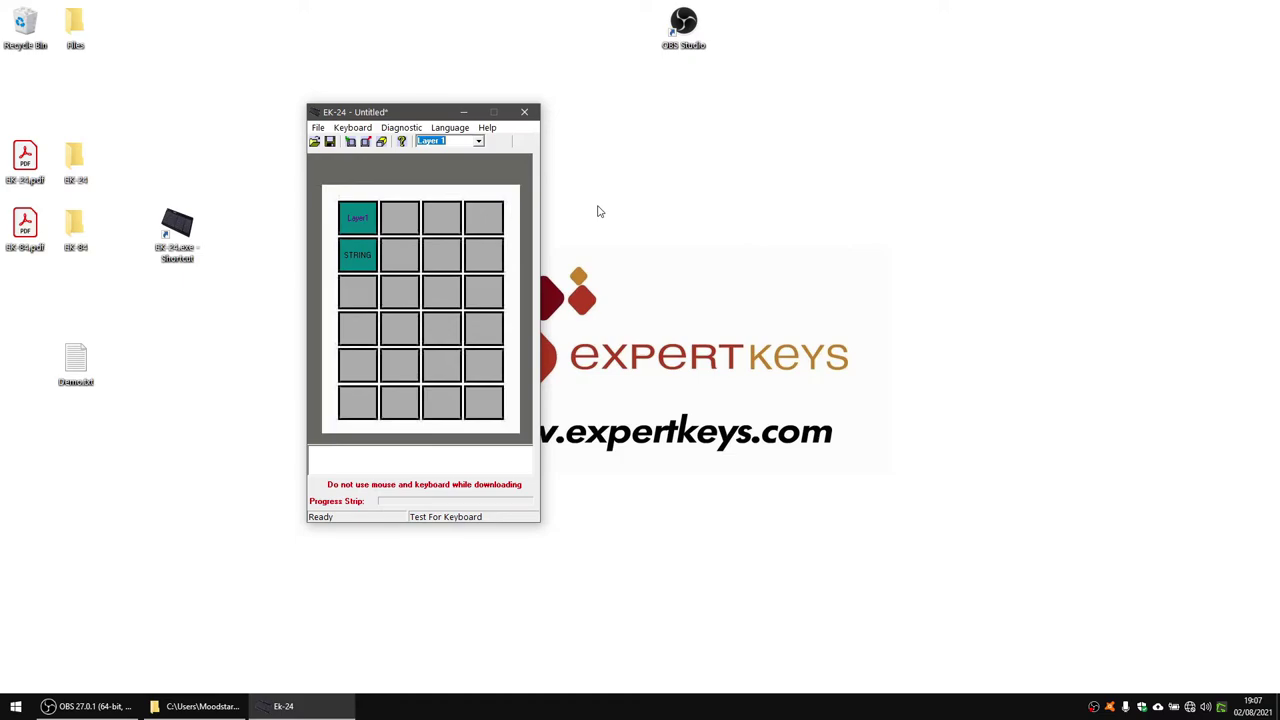
Update the keyboard with the new mappings and review the second-row key's string on Layer 1 and Layer 0
{"action": "left_click", "coordinate": [355, 146]}
{"action": "left_click", "coordinate": [640, 367]}
{"action": "left_click", "coordinate": [357, 257]}
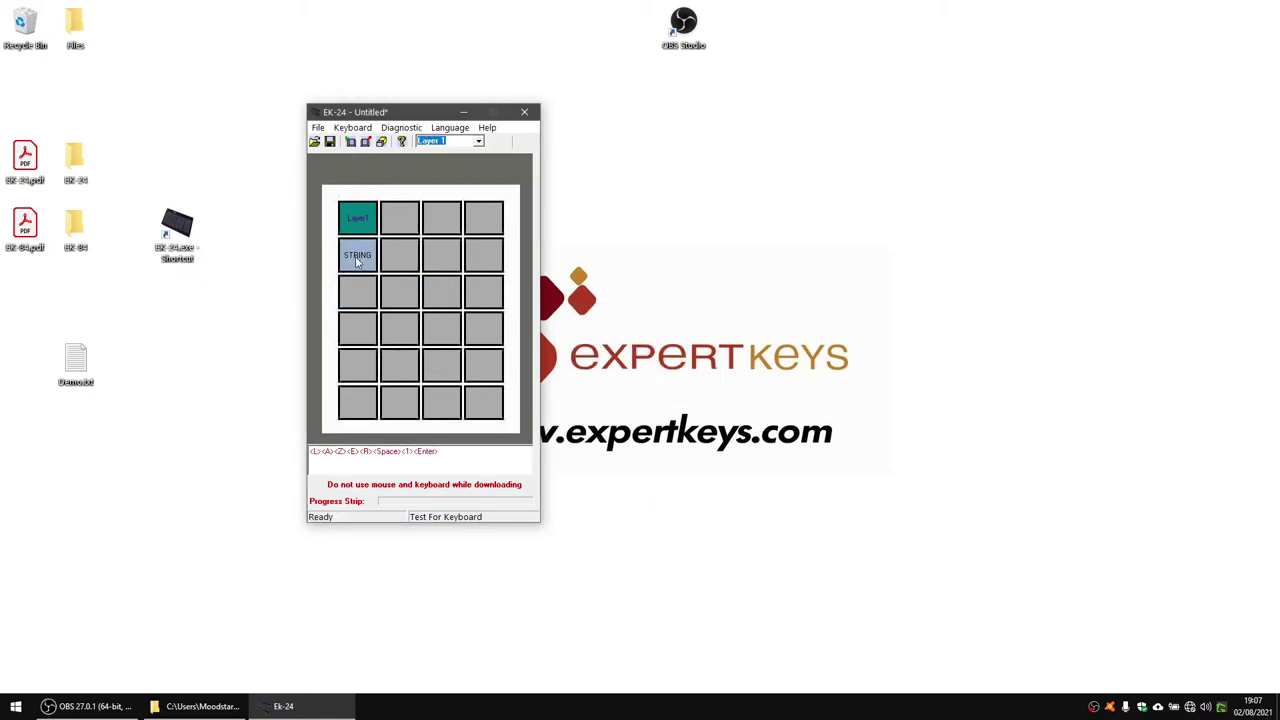
{"action": "left_click", "coordinate": [357, 260]}
{"action": "left_click", "coordinate": [478, 141]}
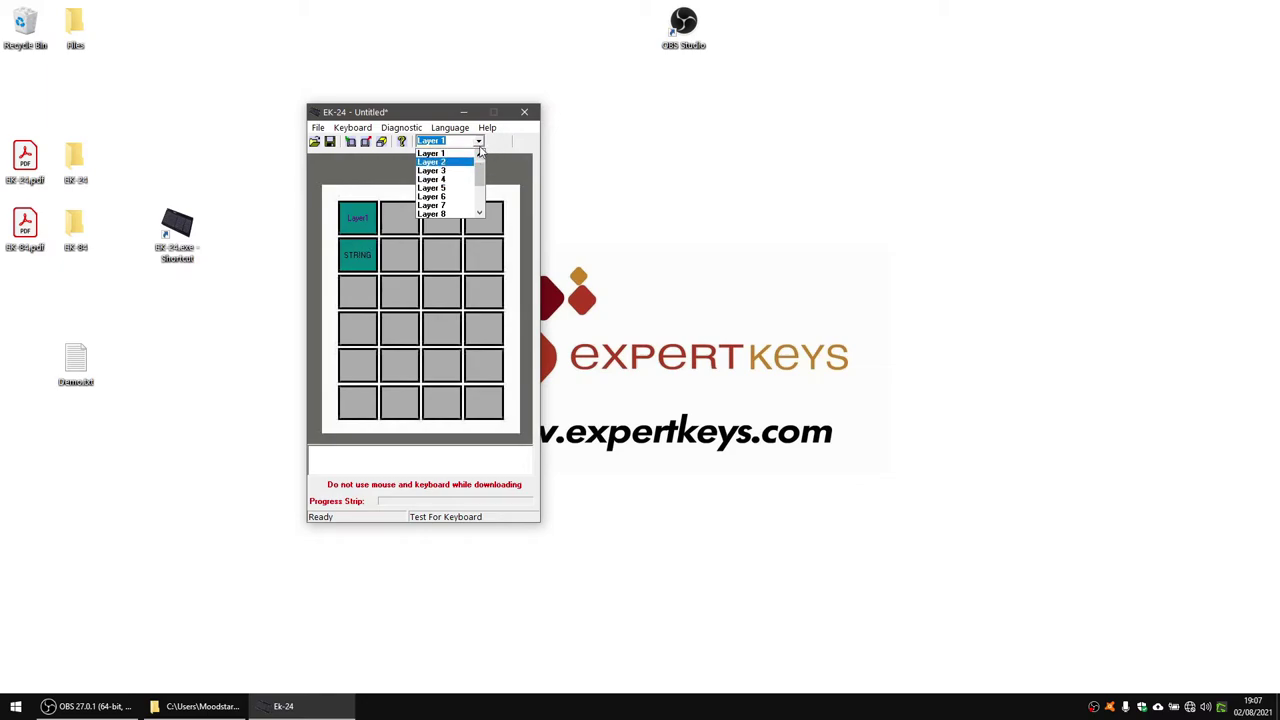
{"action": "left_click", "coordinate": [480, 153]}
{"action": "left_click", "coordinate": [445, 154]}
{"action": "left_click", "coordinate": [359, 258]}
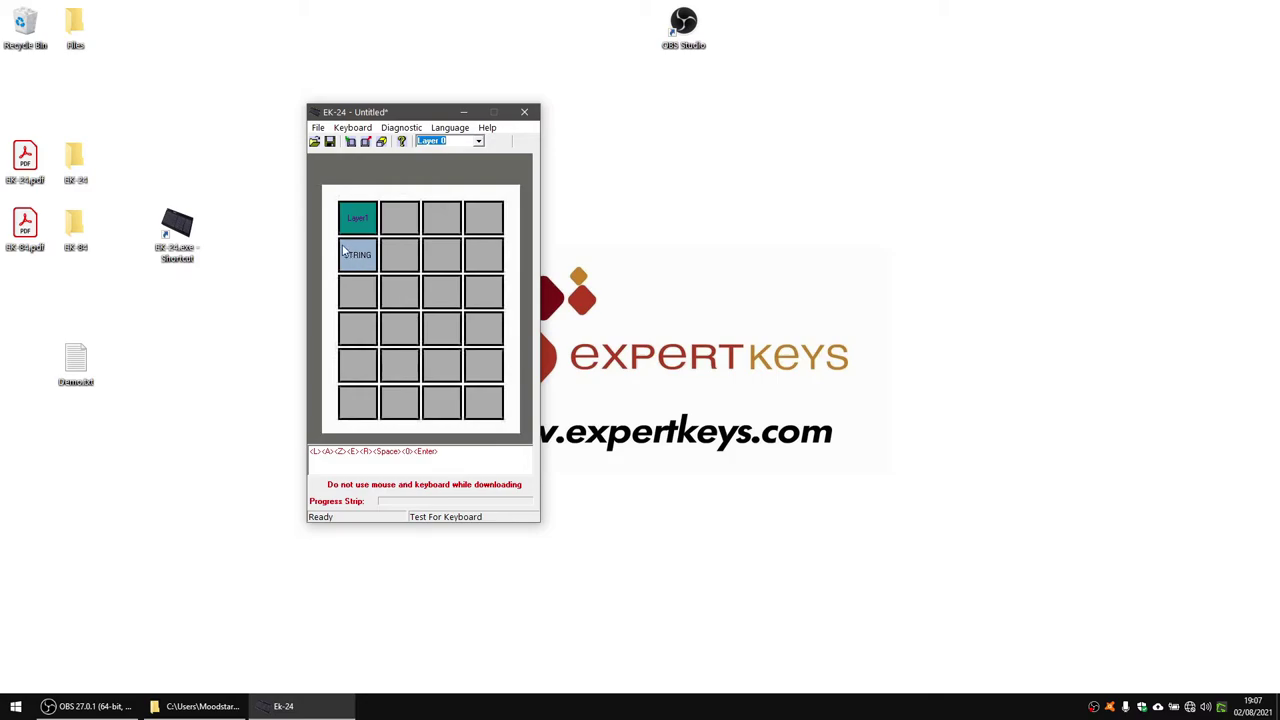
{"action": "left_click", "coordinate": [359, 260]}
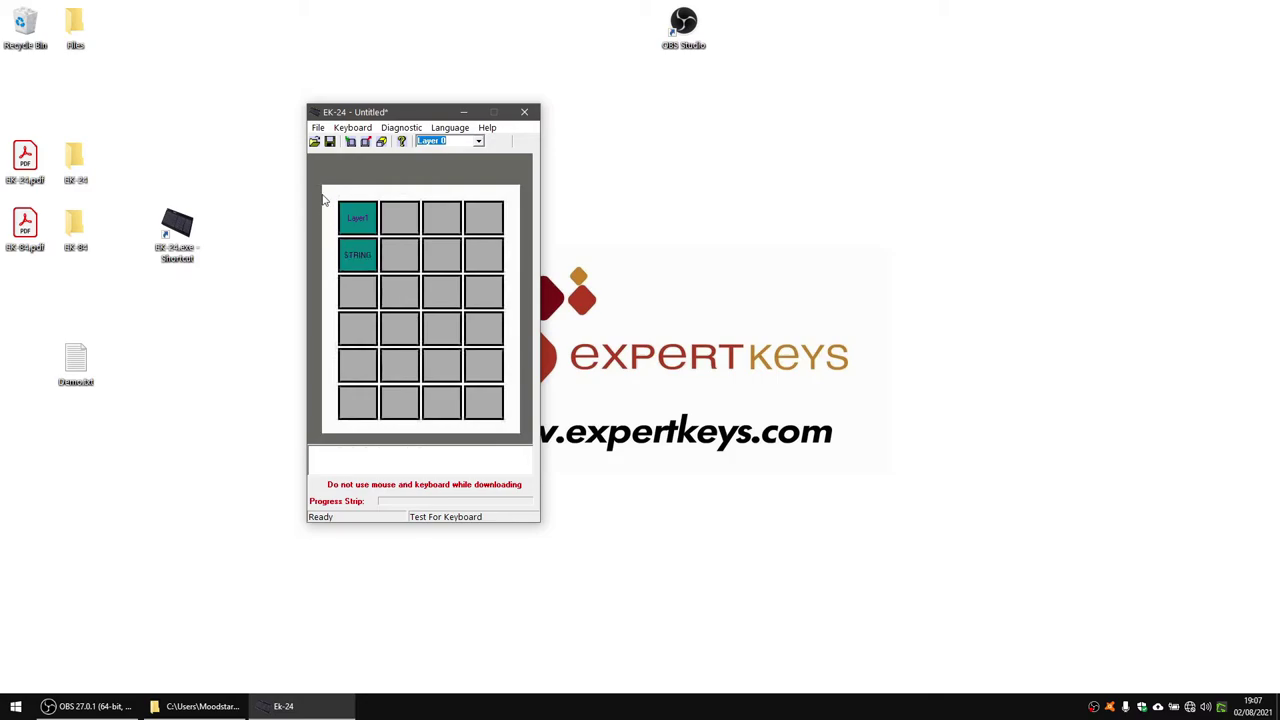
Open Demo.txt and output the programmed key's Layer 0 string five times, each on its own line
{"action": "double_click", "coordinate": [70, 370]}
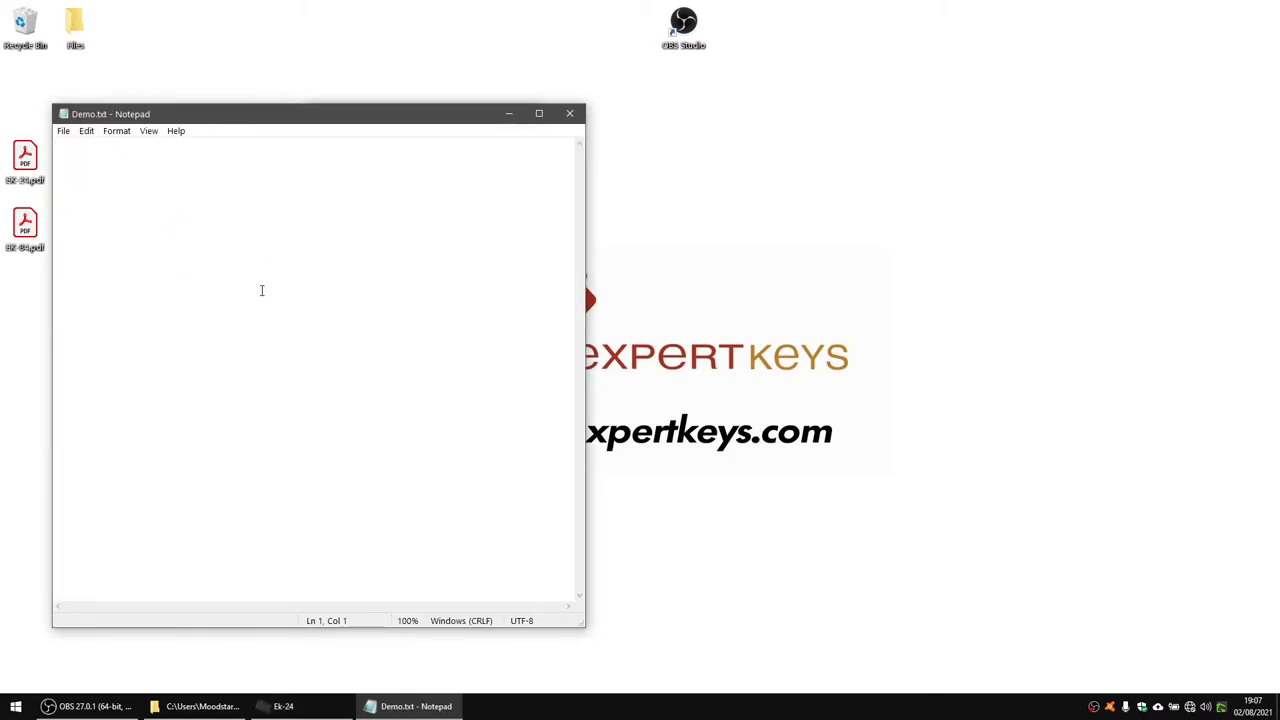
{"action": "type", "text": "layer 0"}
{"action": "key", "text": "Return"}
{"action": "type", "text": "layer 0"}
{"action": "key", "text": "Return"}
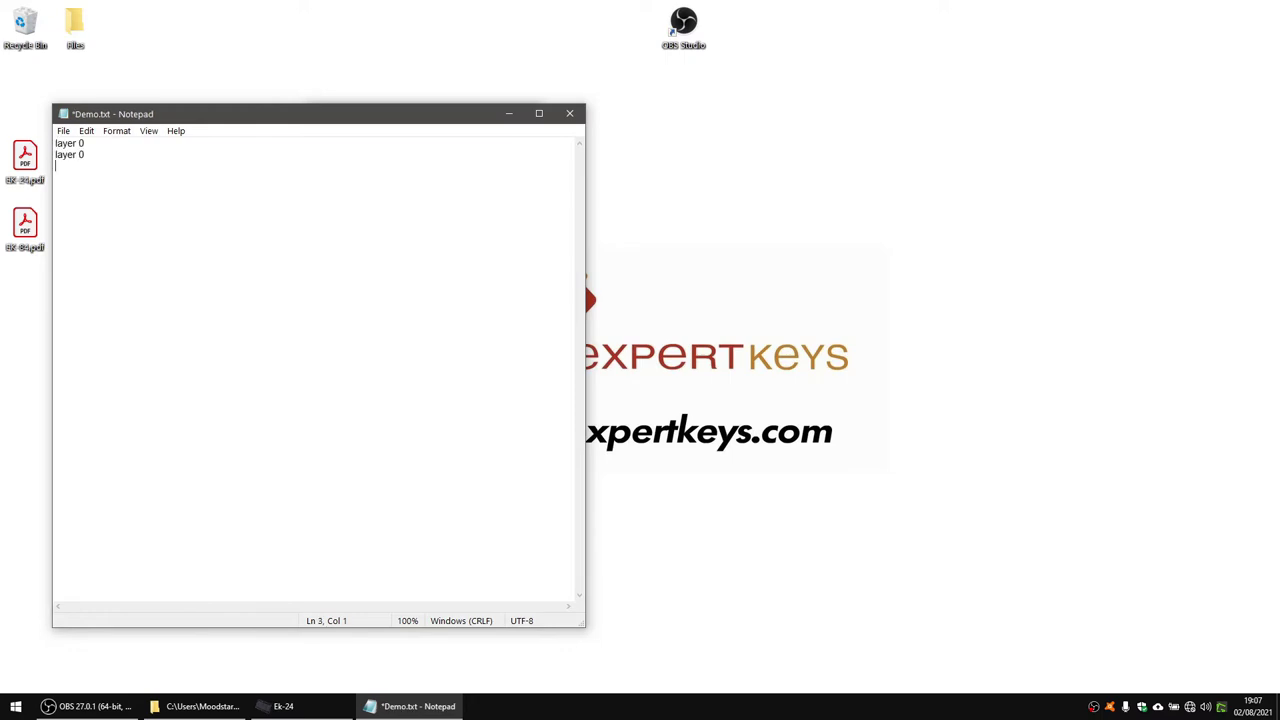
{"action": "type", "text": "layer 0"}
{"action": "key", "text": "Return"}
{"action": "type", "text": "layer 0"}
{"action": "key", "text": "Return"}
{"action": "type", "text": "layer 0"}
{"action": "key", "text": "Return"}
Switch the keypad to Layer 1 and output its "layer 1" string nine times in Demo.txt
{"action": "type", "text": "layer 1"}
{"action": "key", "text": "Return"}
{"action": "type", "text": "layer 1"}
{"action": "key", "text": "Return"}
{"action": "type", "text": "layer 1"}
{"action": "key", "text": "Return"}
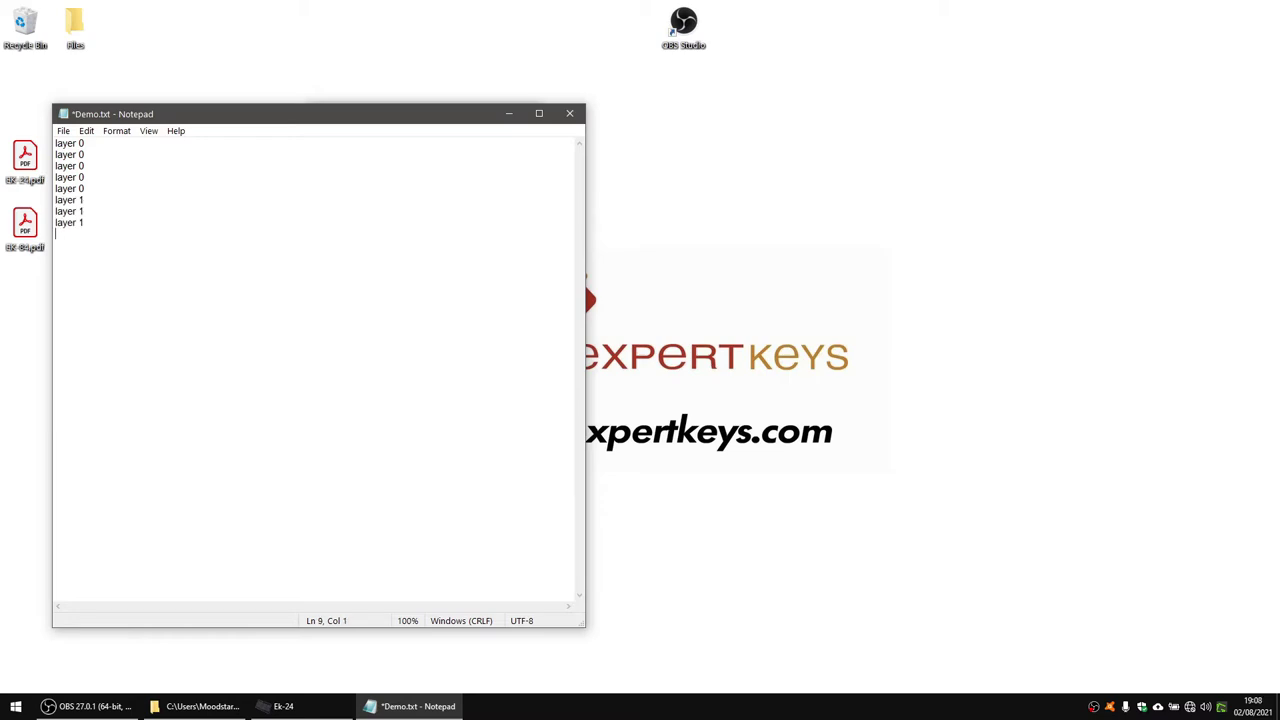
{"action": "type", "text": "layer 1"}
{"action": "key", "text": "Return"}
{"action": "key", "text": "ctrl+v"}
{"action": "key", "text": "ctrl+v"}
{"action": "key", "text": "ctrl+v"}
{"action": "key", "text": "ctrl+v"}
{"action": "key", "text": "ctrl+v"}
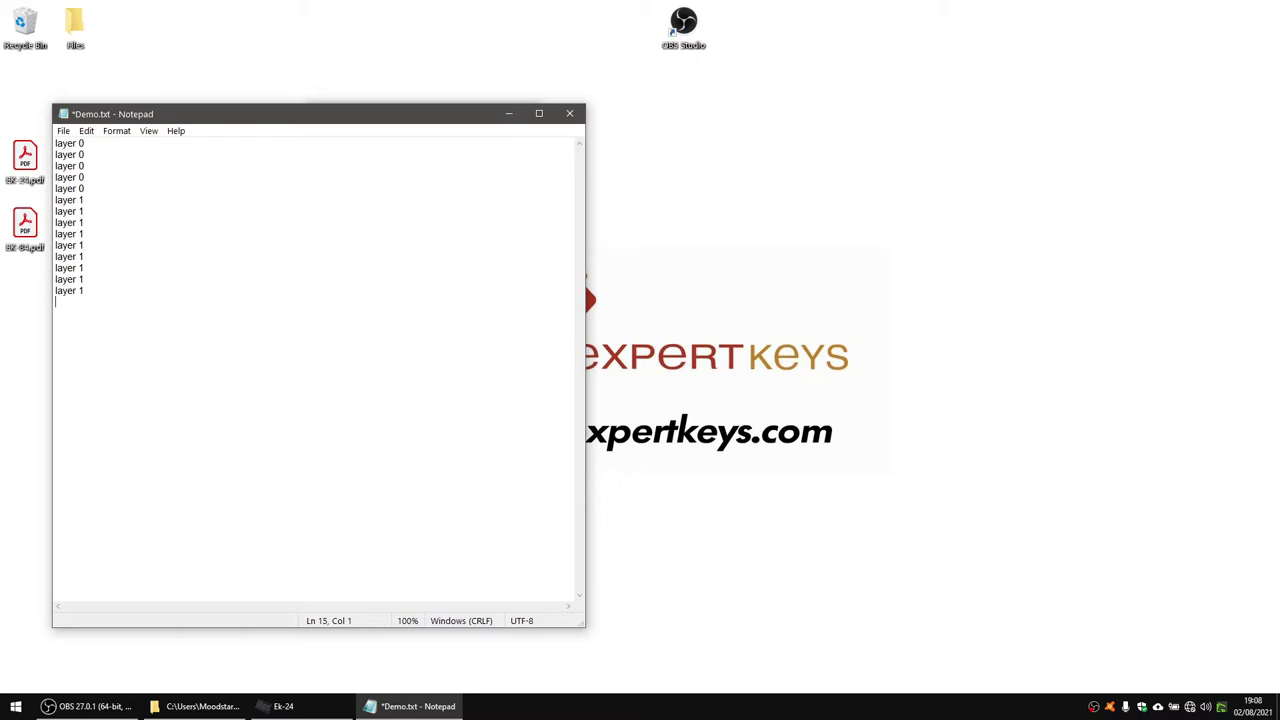
Test toggling the layers by alternating runs of "layer 0" and "layer 1" in Demo.txt, and close the file without saving
{"action": "type", "text": "layer 0 layer 0 layer 0 layer 1 layer 1 layer 1 "}
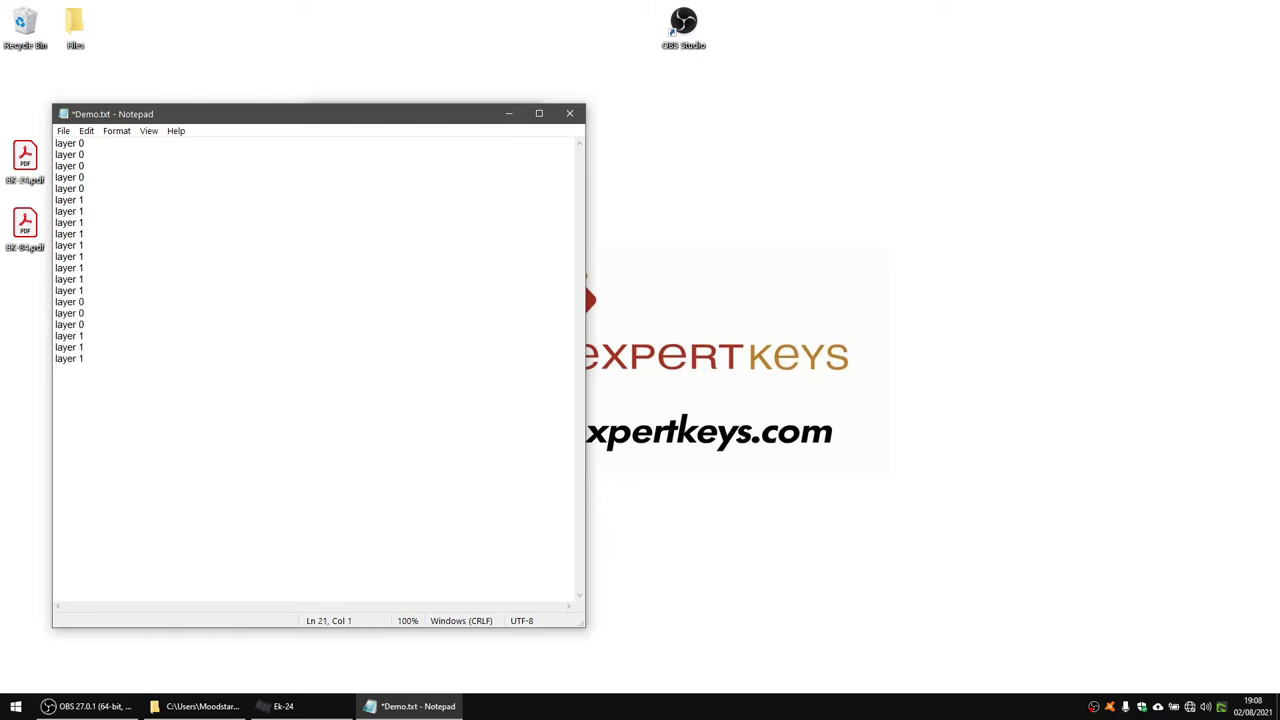
{"action": "type", "text": "layer 1 layer 1 layer 0 layer 0 layer 0 layer 0 layer 1"}
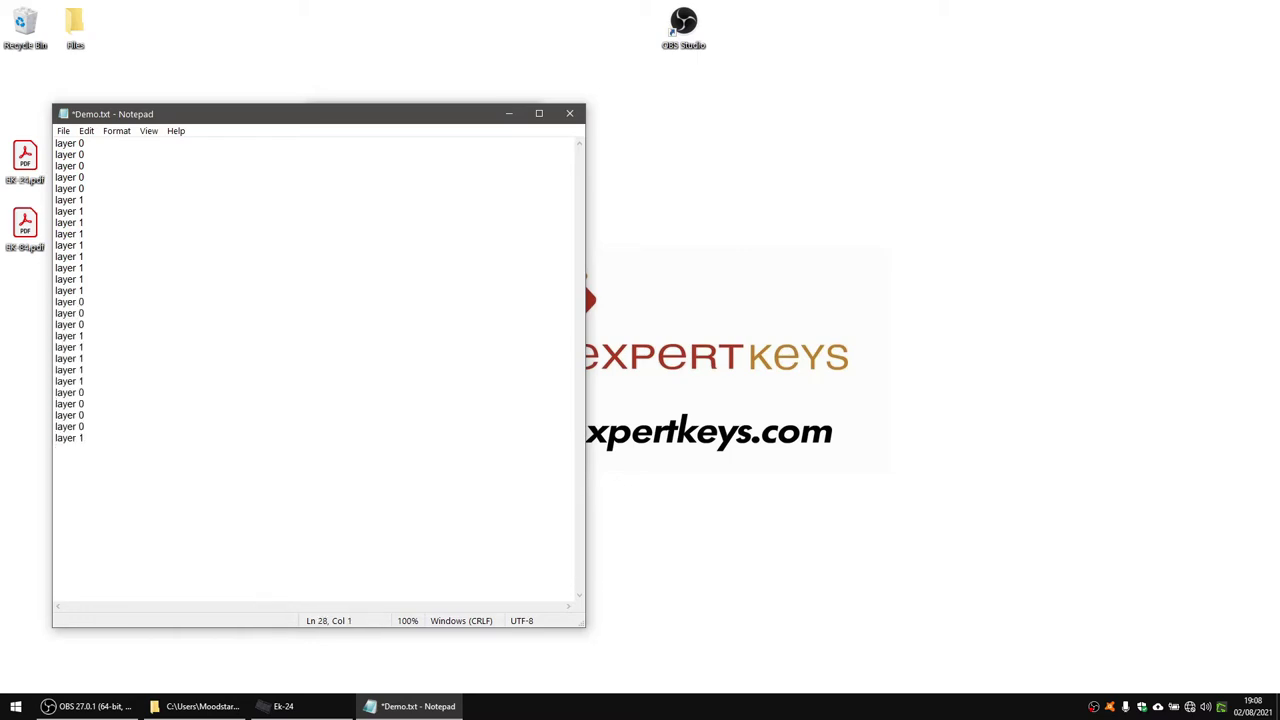
{"action": "left_click", "coordinate": [569, 113]}
{"action": "left_click", "coordinate": [662, 361]}
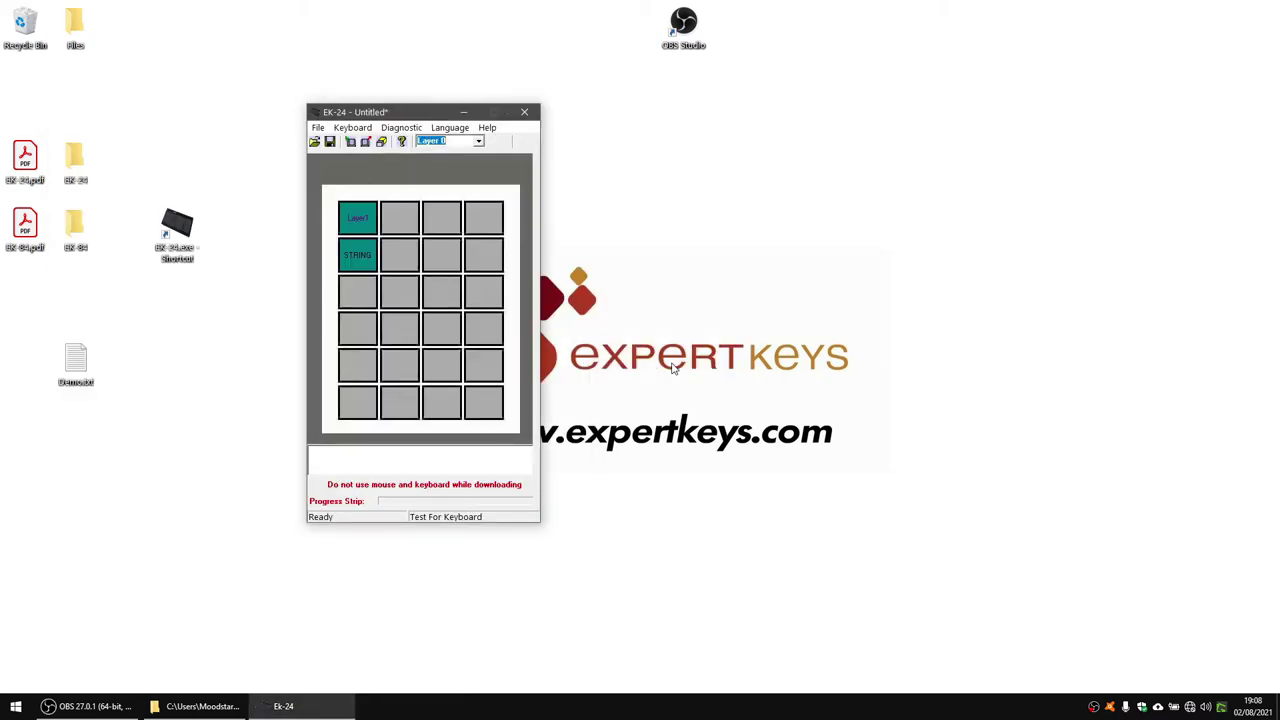
Clear the string mapping from the first key in the second row on Layer 0
{"action": "left_click", "coordinate": [355, 256]}
{"action": "right_click", "coordinate": [350, 262]}
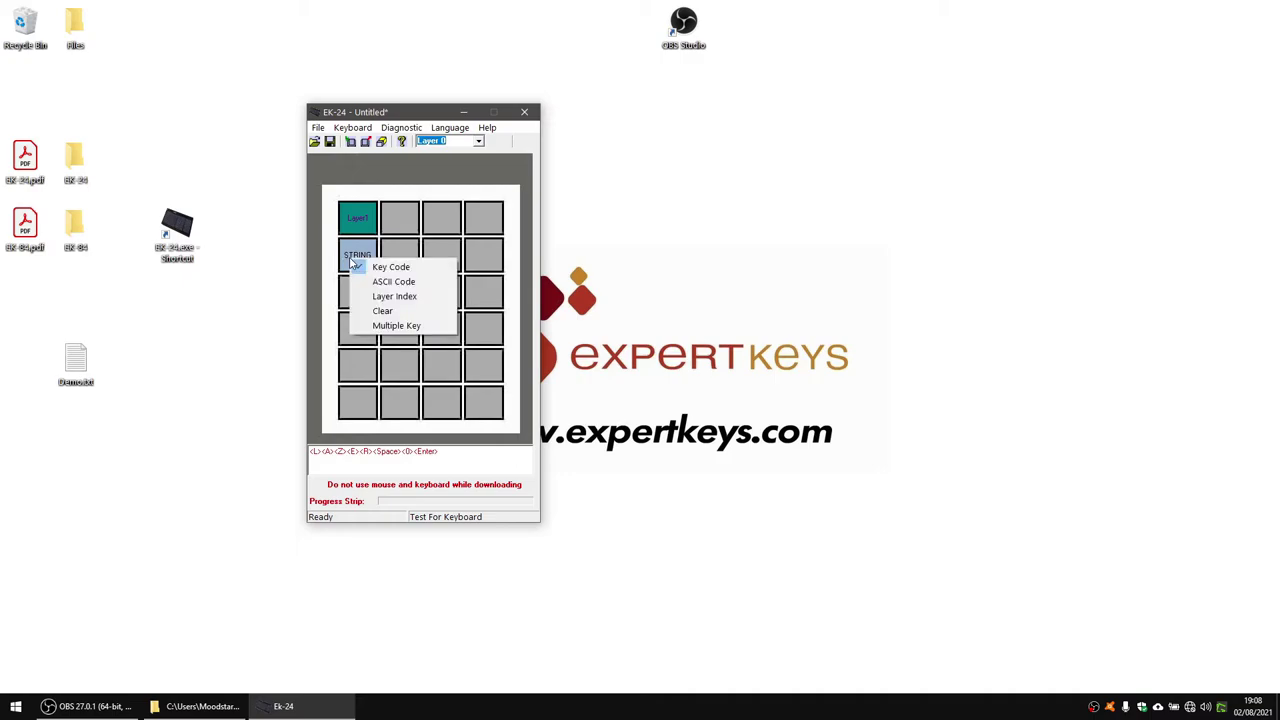
{"action": "left_click", "coordinate": [384, 311]}
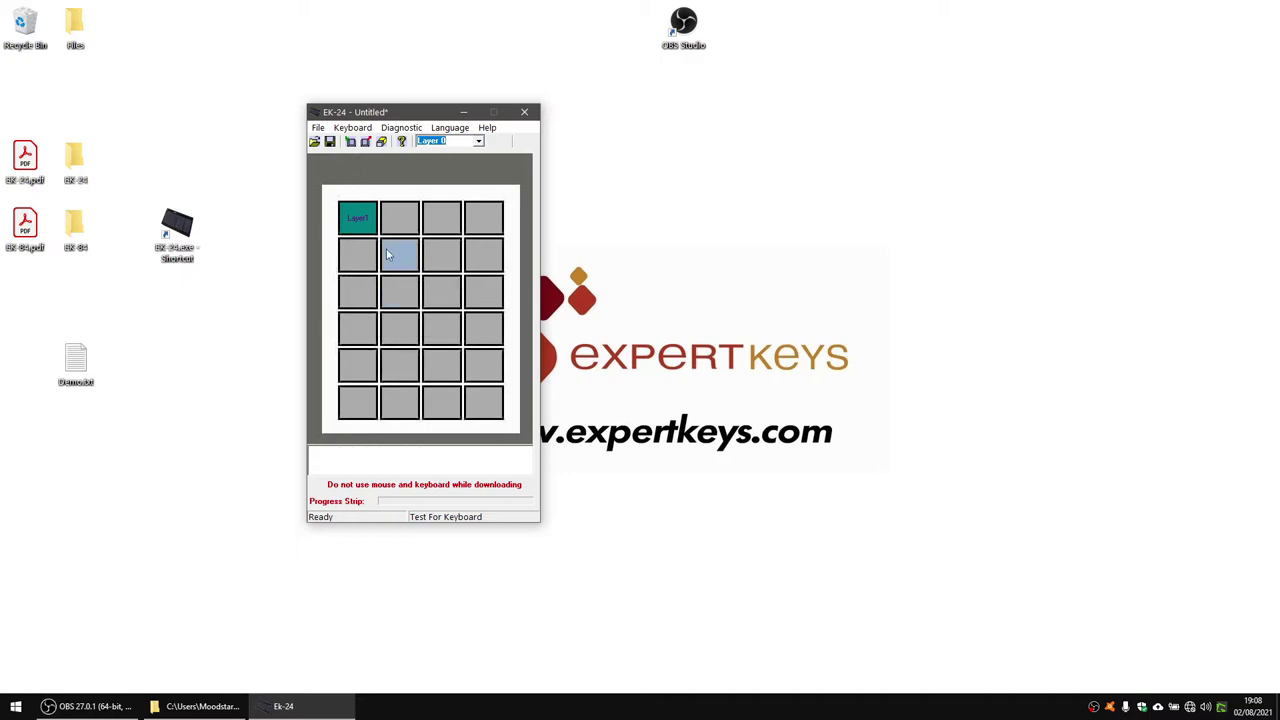
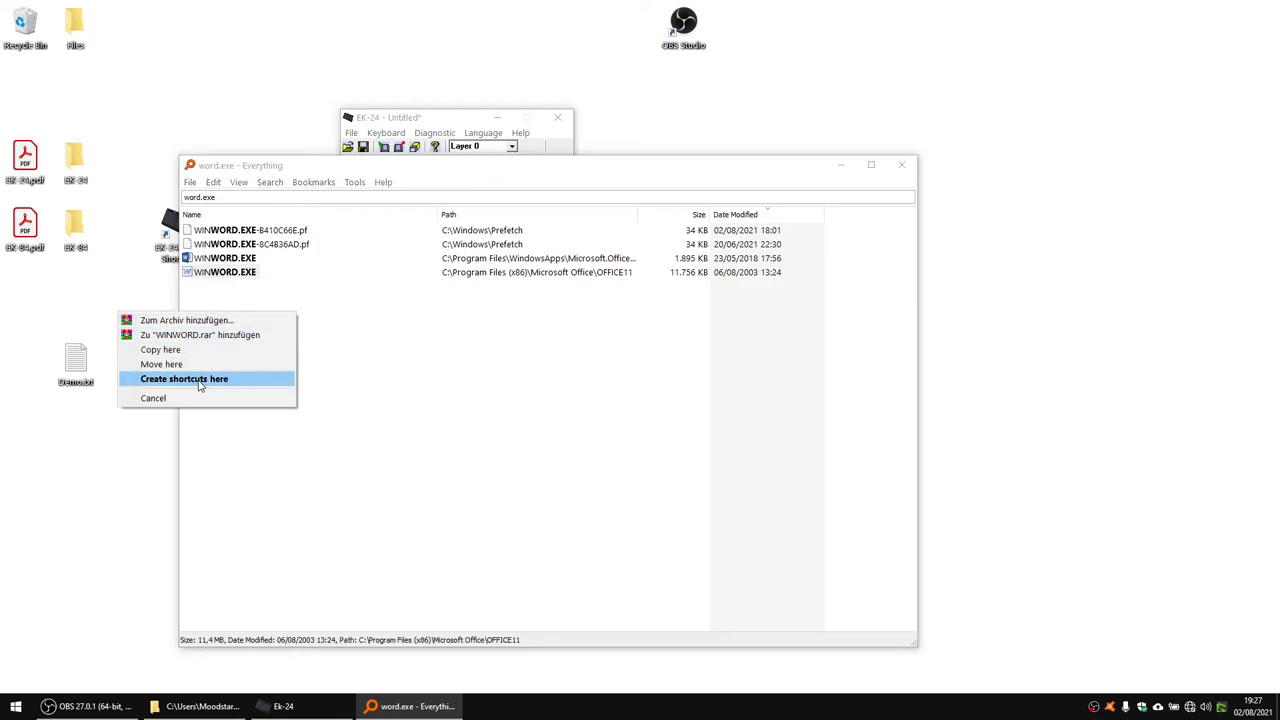
Create a desktop shortcut to the Office11 WINWORD.EXE, close the file search, and place the shortcut below the EK-24 shortcut
{"action": "left_click", "coordinate": [198, 380]}
{"action": "left_click", "coordinate": [901, 164]}
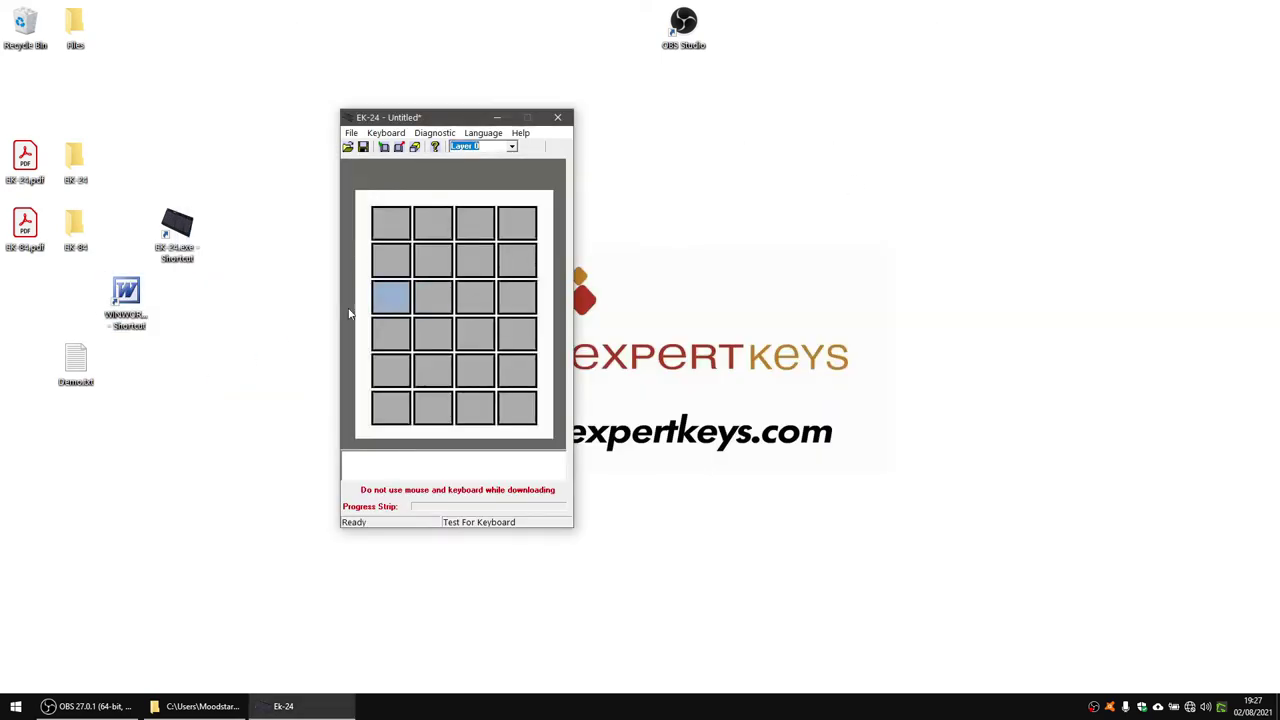
{"action": "left_click_drag", "start_coordinate": [133, 338], "coordinate": [184, 340]}
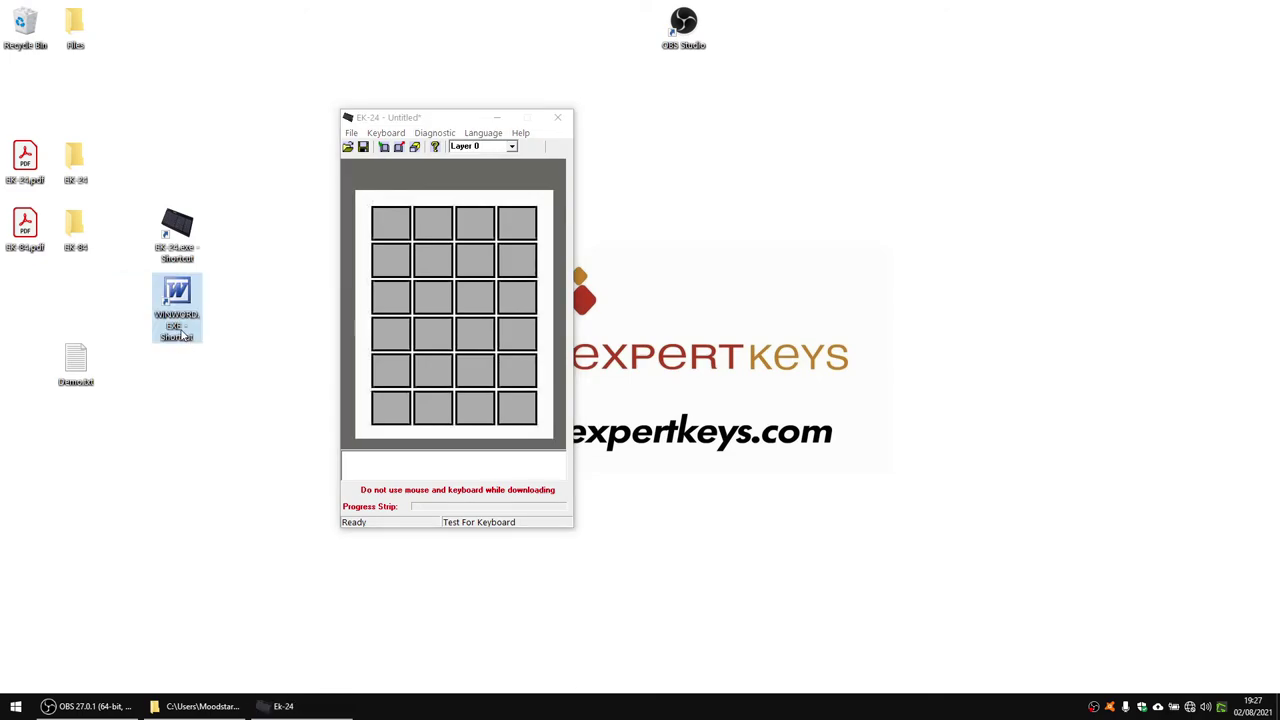
Set Ctrl+Alt+H as the shortcut key in the WINWORD.EXE shortcut's properties and apply it
{"action": "double_click", "coordinate": [179, 330]}
{"action": "right_click", "coordinate": [179, 330]}
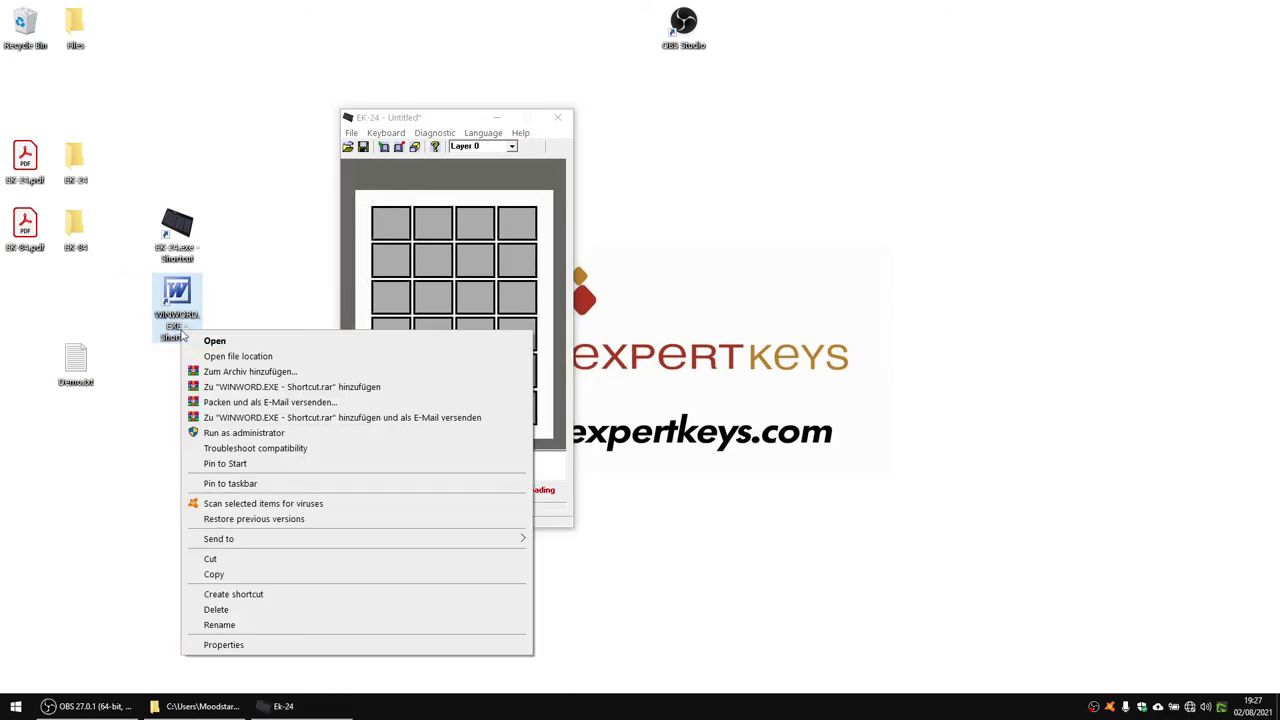
{"action": "left_click", "coordinate": [242, 654]}
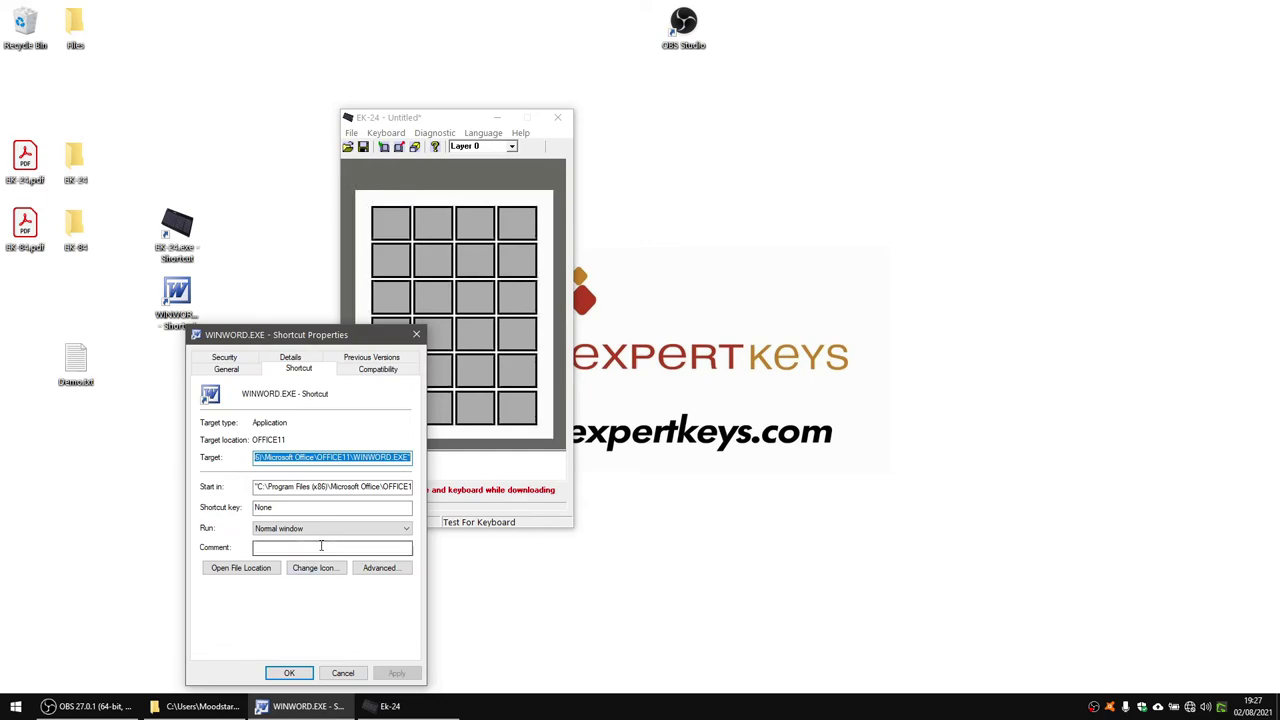
{"action": "left_click", "coordinate": [263, 510]}
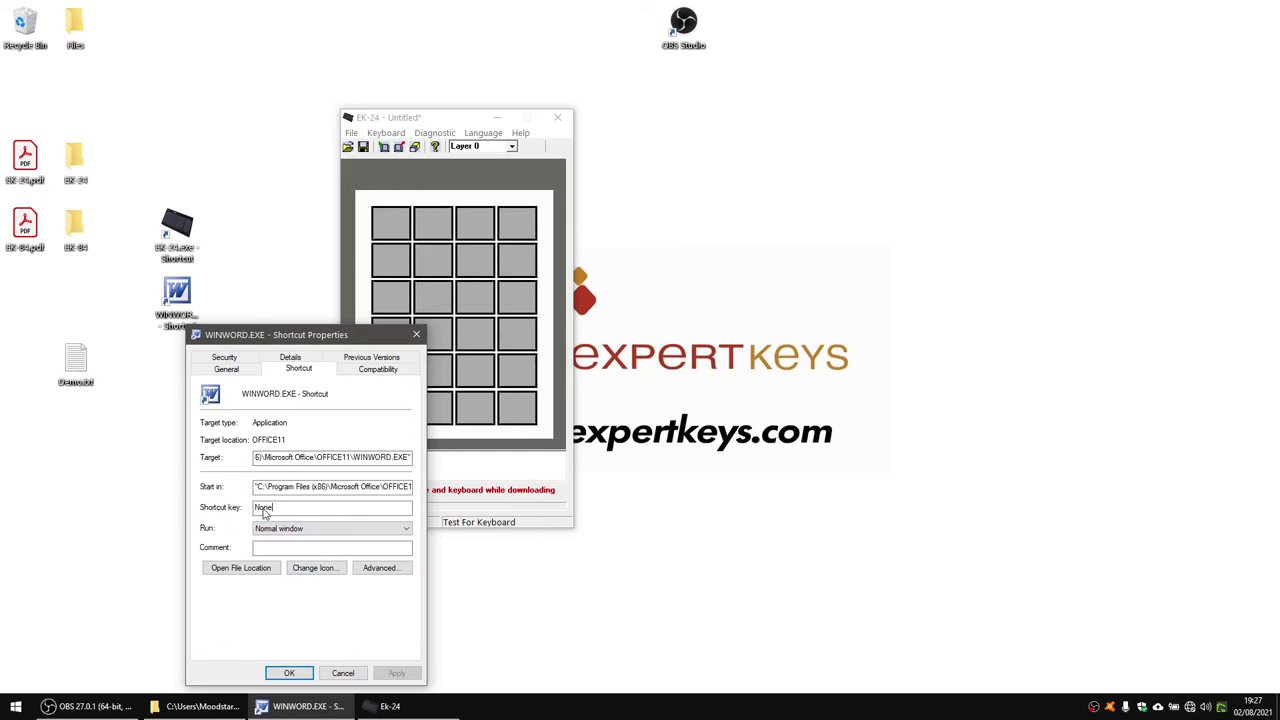
{"action": "key", "text": "ctrl+alt+h"}
{"action": "left_click", "coordinate": [400, 673]}
{"action": "left_click", "coordinate": [289, 673]}
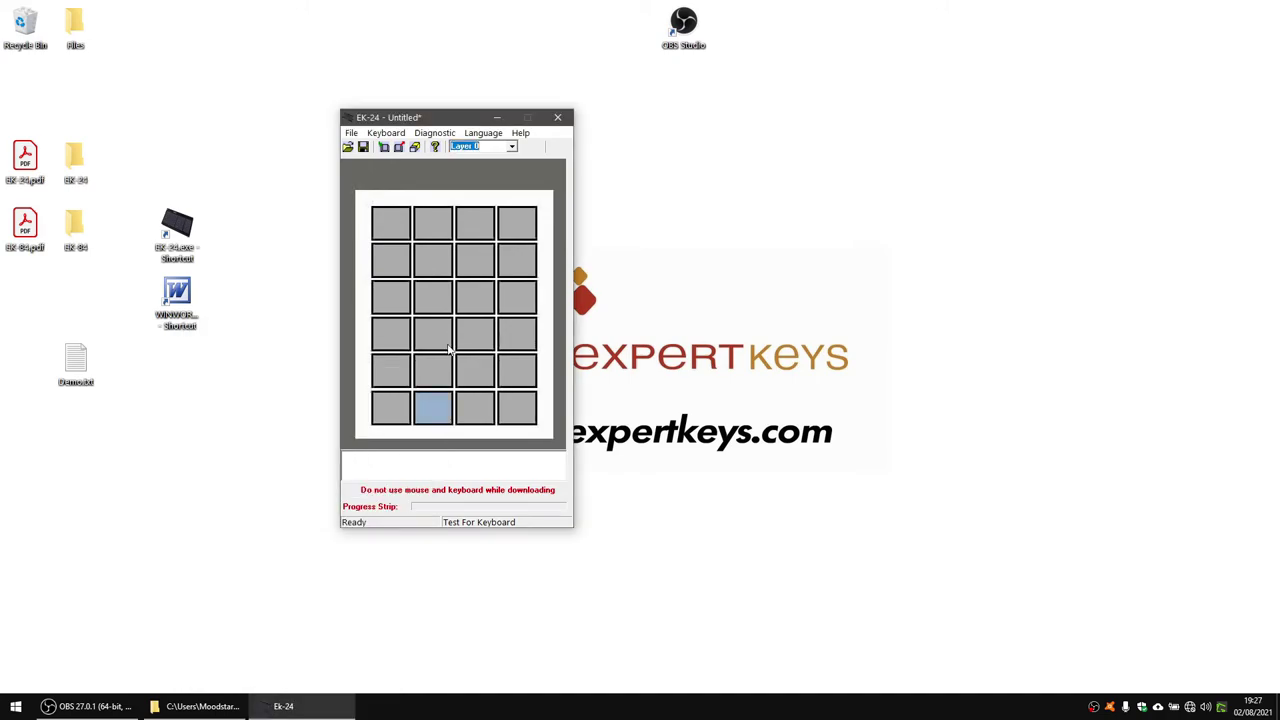
Open the key code editor for the first key and check the shortcut key in the WINWORD.EXE shortcut's properties
{"action": "right_click", "coordinate": [393, 229]}
{"action": "left_click", "coordinate": [410, 236]}
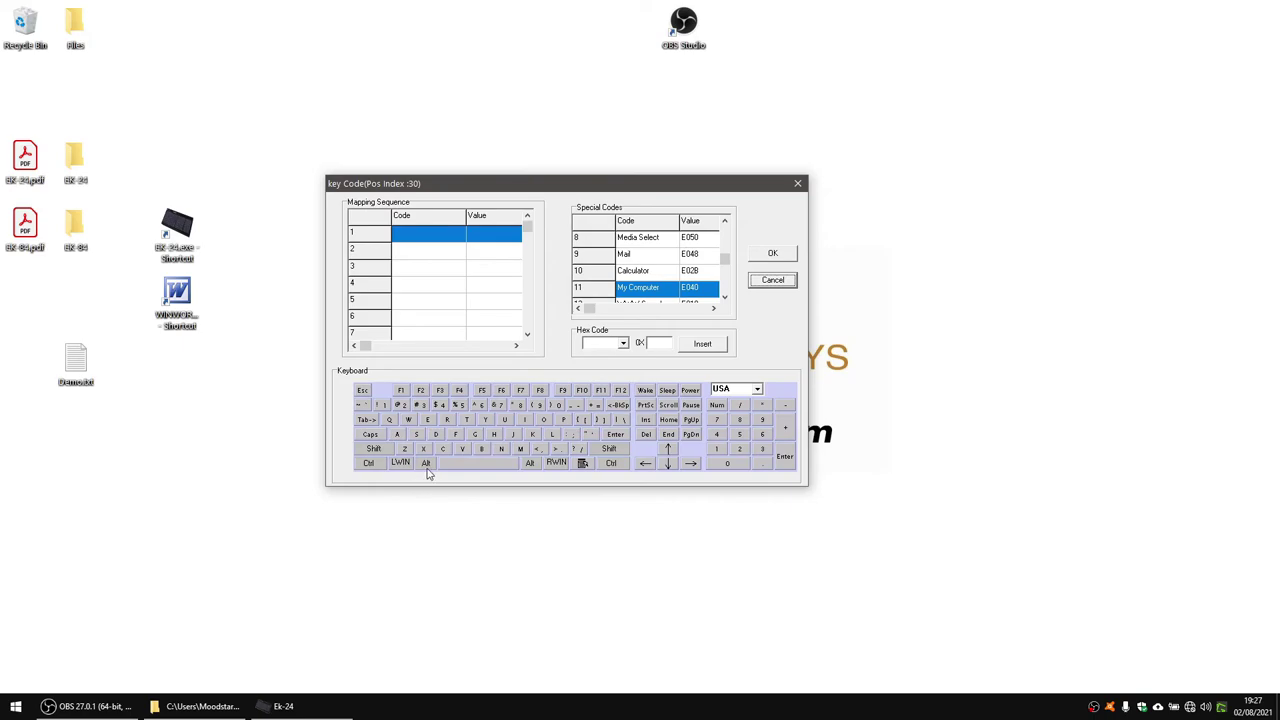
{"action": "left_click", "coordinate": [174, 326]}
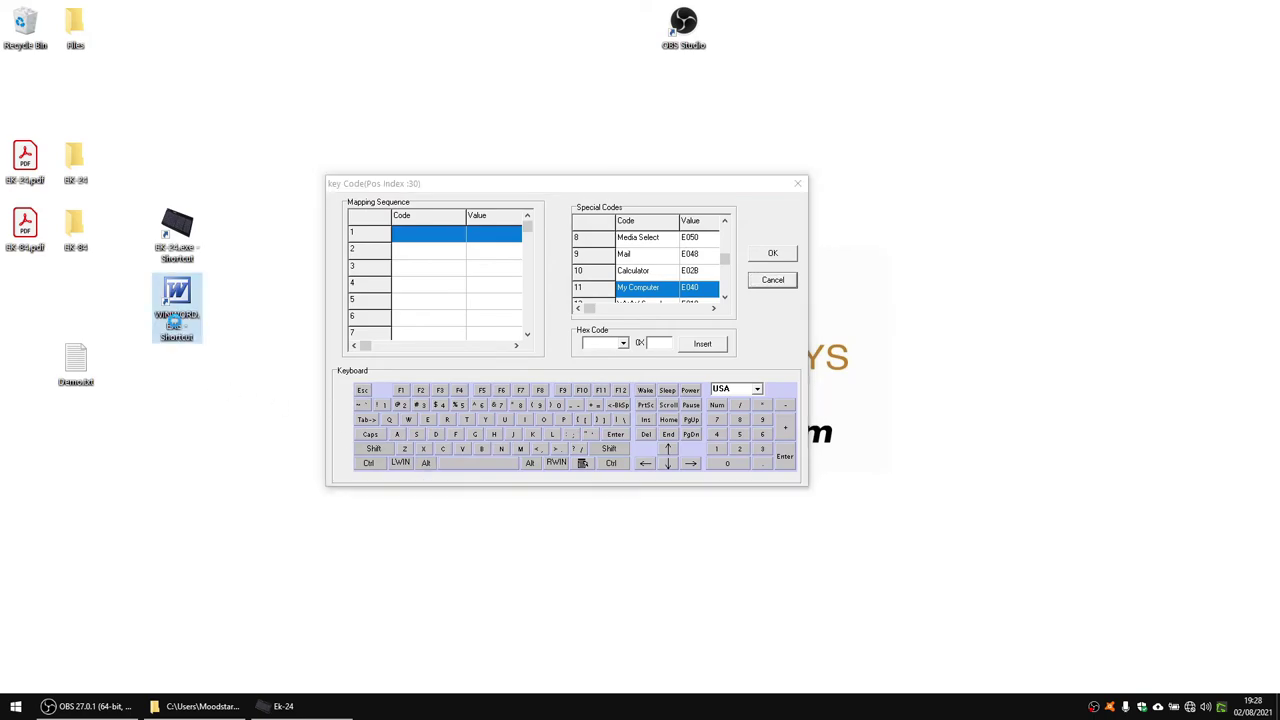
{"action": "right_click", "coordinate": [174, 326]}
{"action": "left_click", "coordinate": [260, 633]}
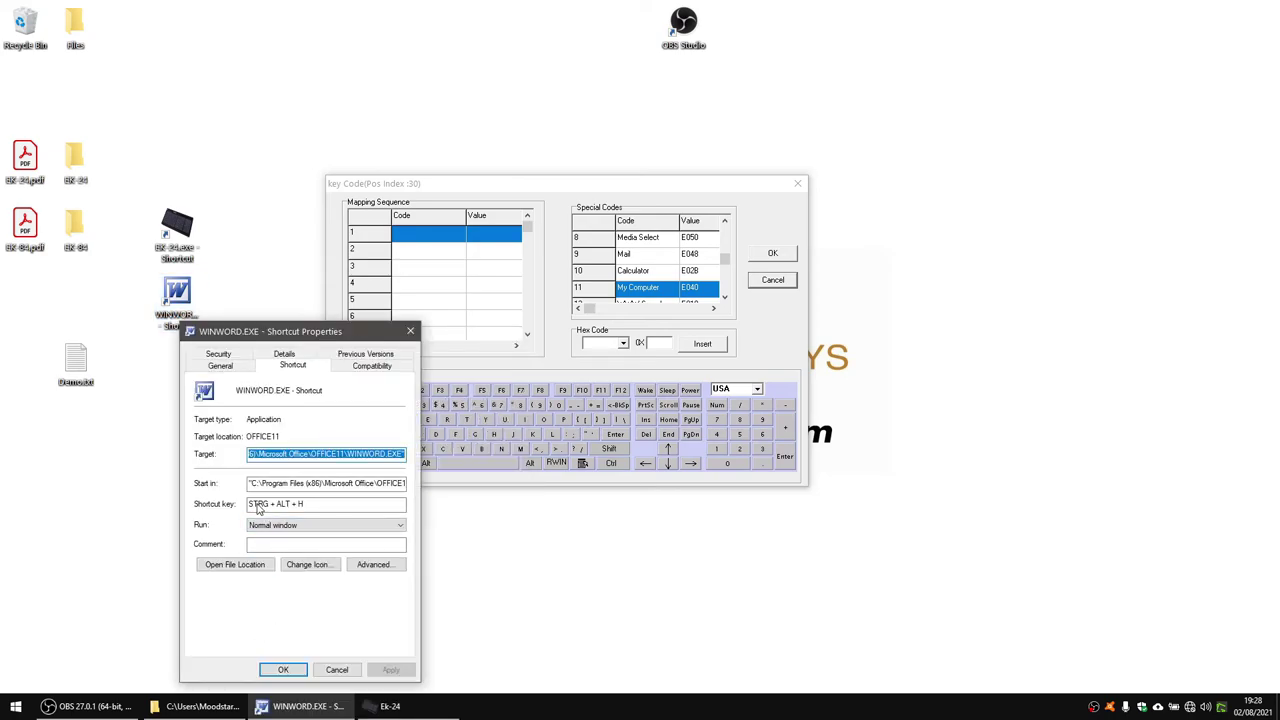
{"action": "left_click", "coordinate": [406, 339]}
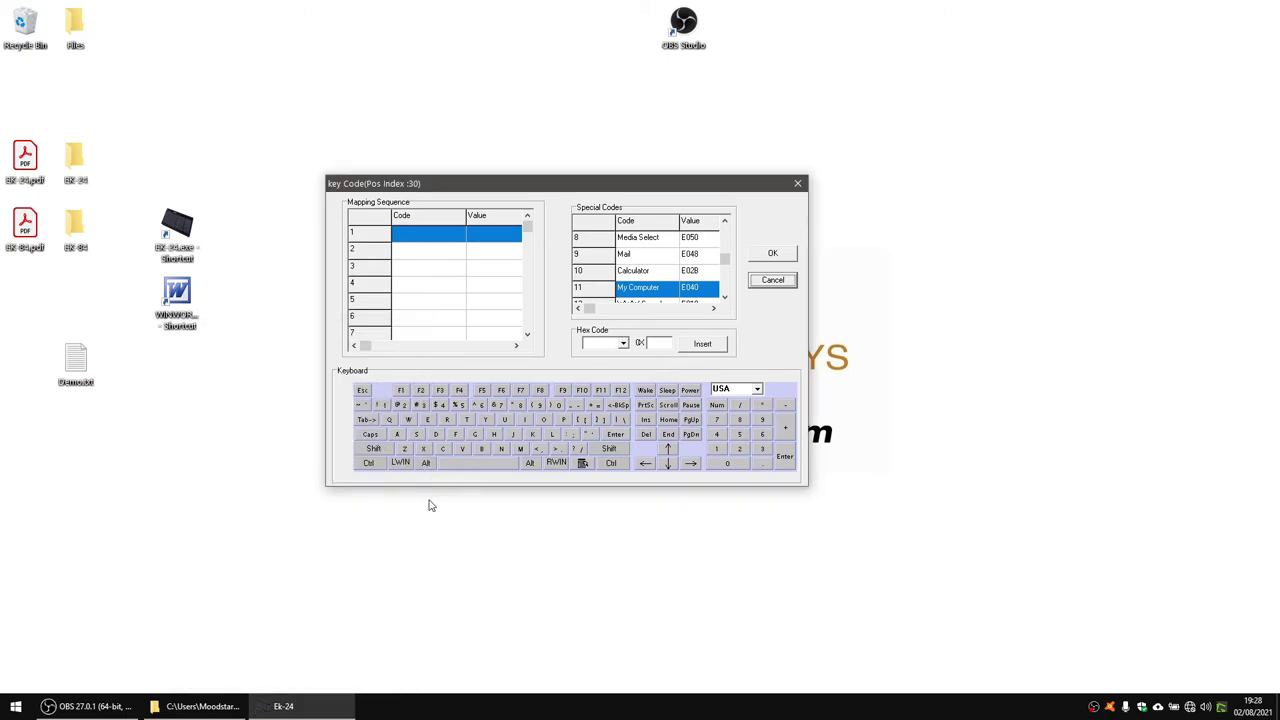
Map the first key to Left Ctrl Down, Left Alt Down, H, Left Alt Up, Left Ctrl Up and confirm the sequence
{"action": "left_click", "coordinate": [370, 464]}
{"action": "left_click", "coordinate": [426, 464]}
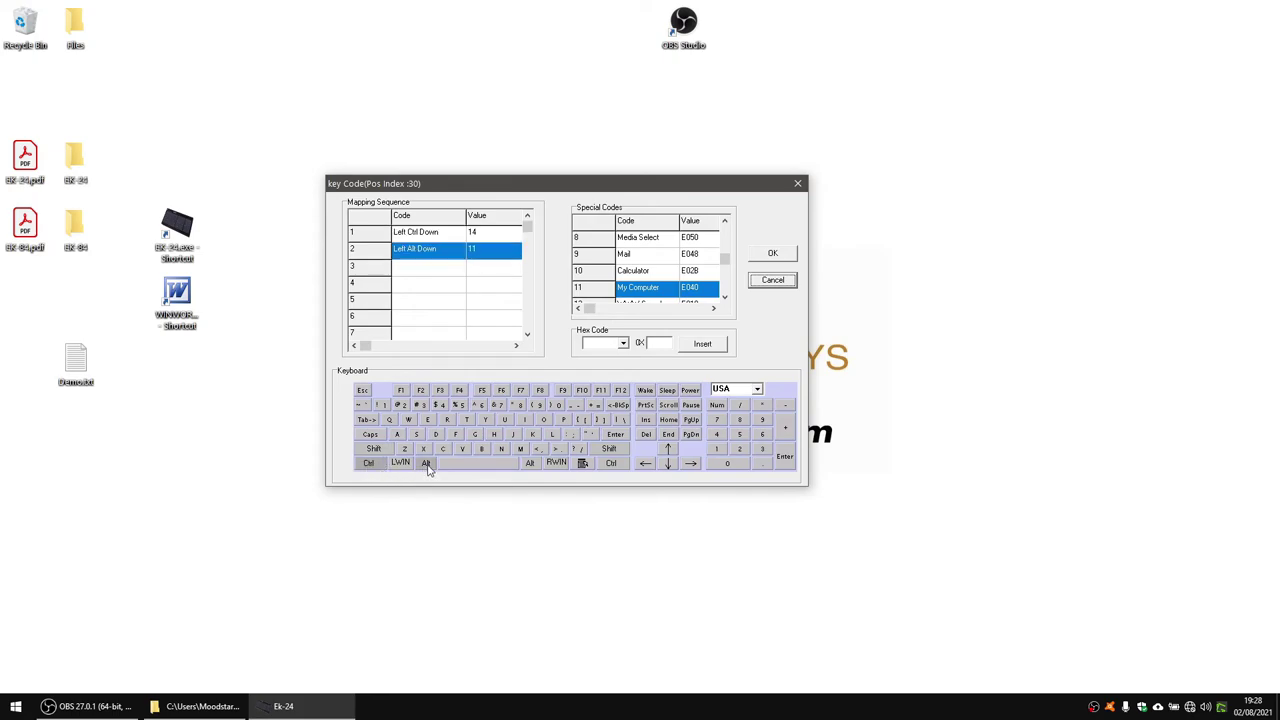
{"action": "left_click", "coordinate": [494, 435]}
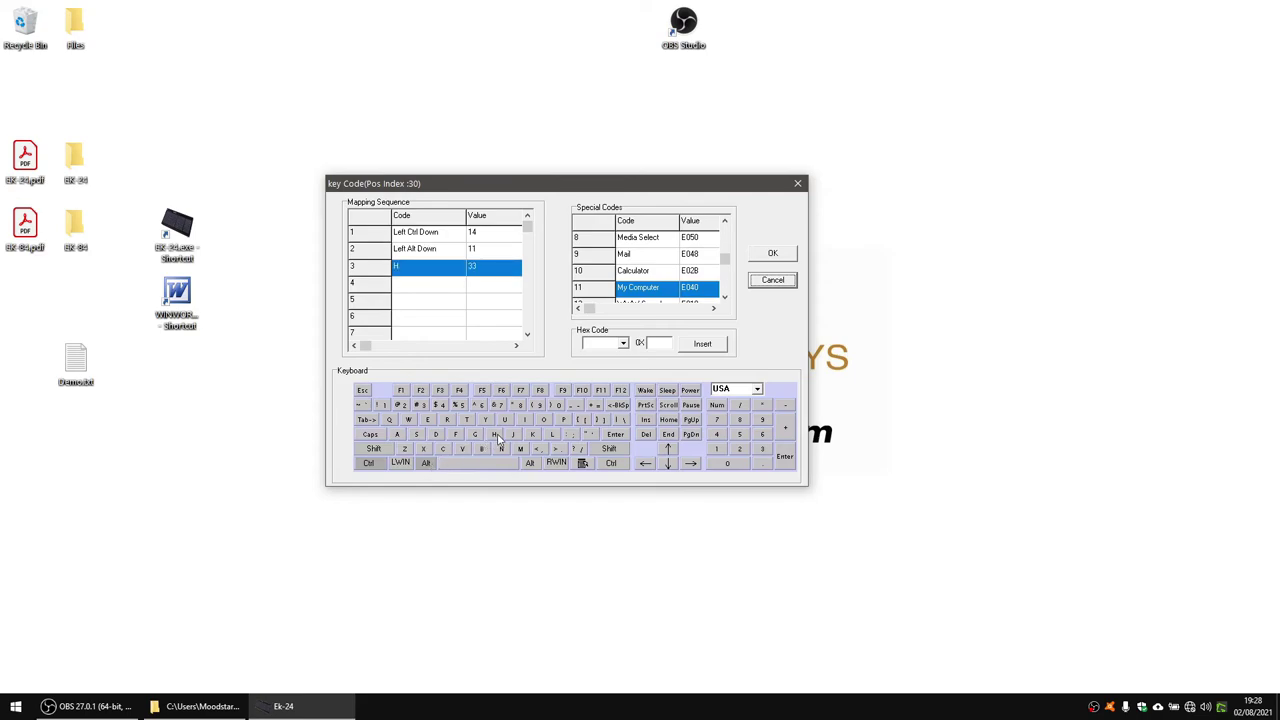
{"action": "left_click", "coordinate": [424, 466]}
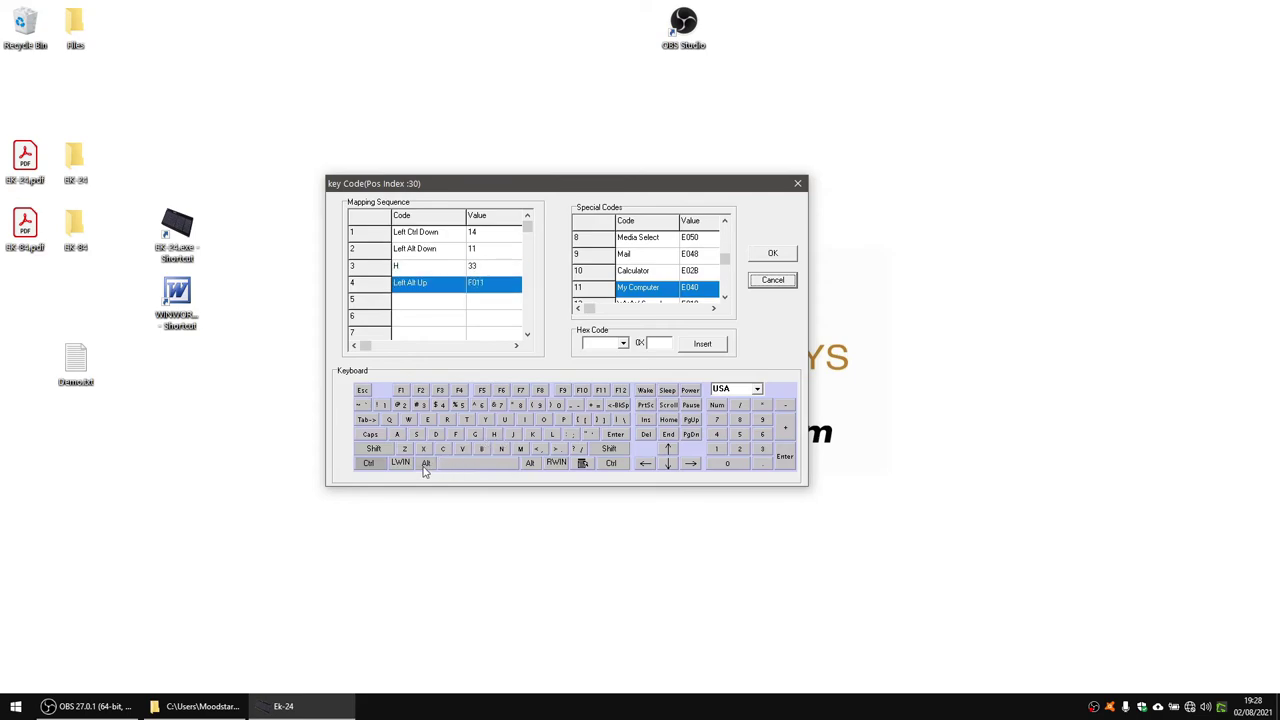
{"action": "left_click", "coordinate": [368, 466]}
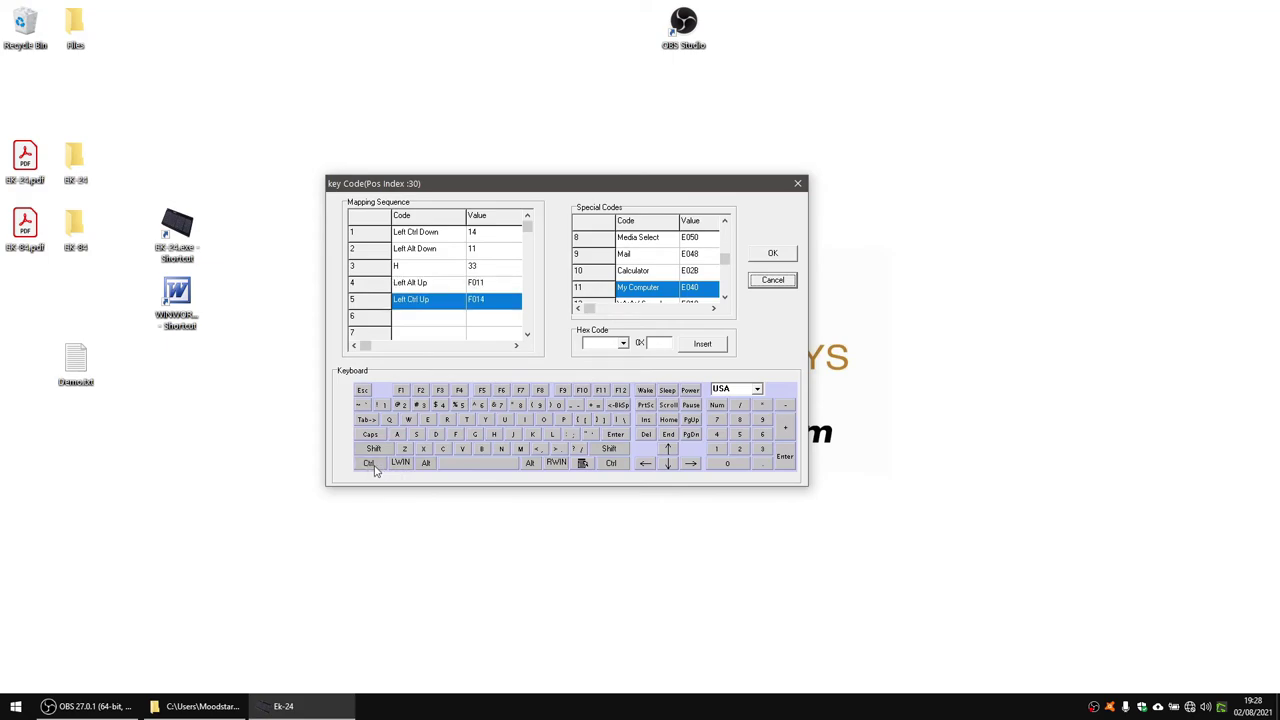
{"action": "left_click", "coordinate": [766, 254]}
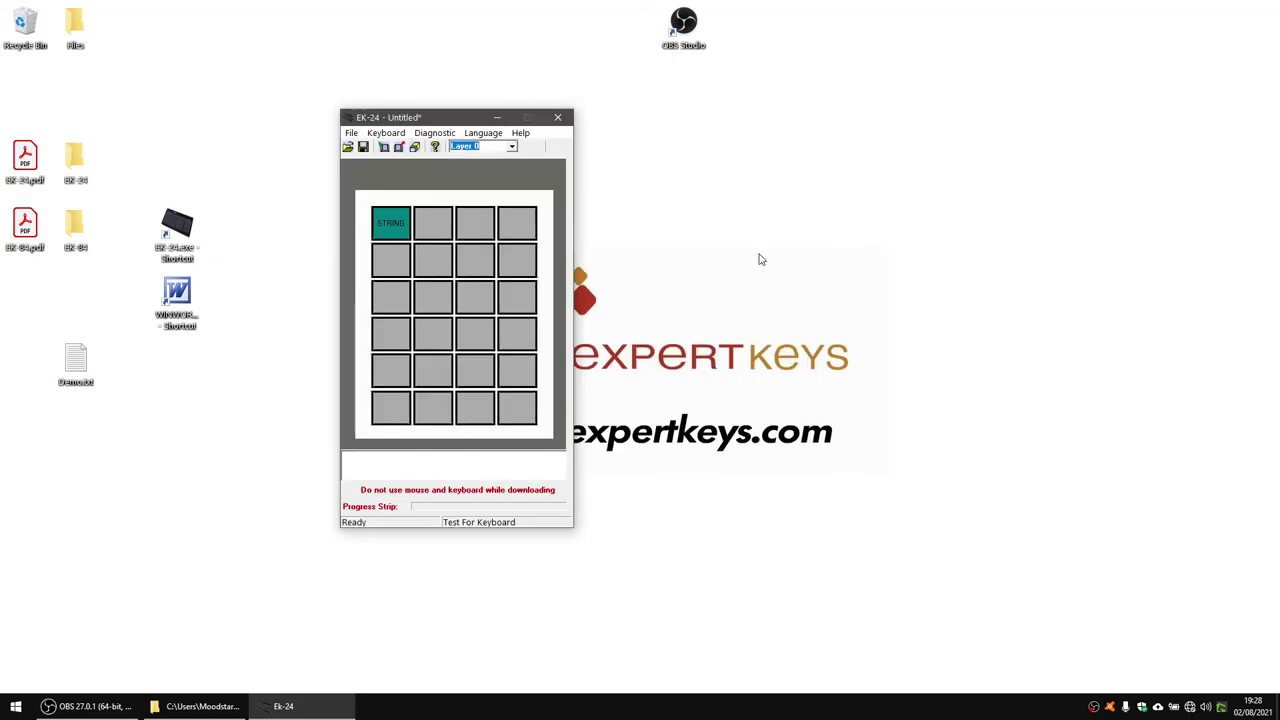
Download the key mappings to the keypad and test launching Word twice with the programmed key, closing it each time
{"action": "left_click", "coordinate": [384, 147]}
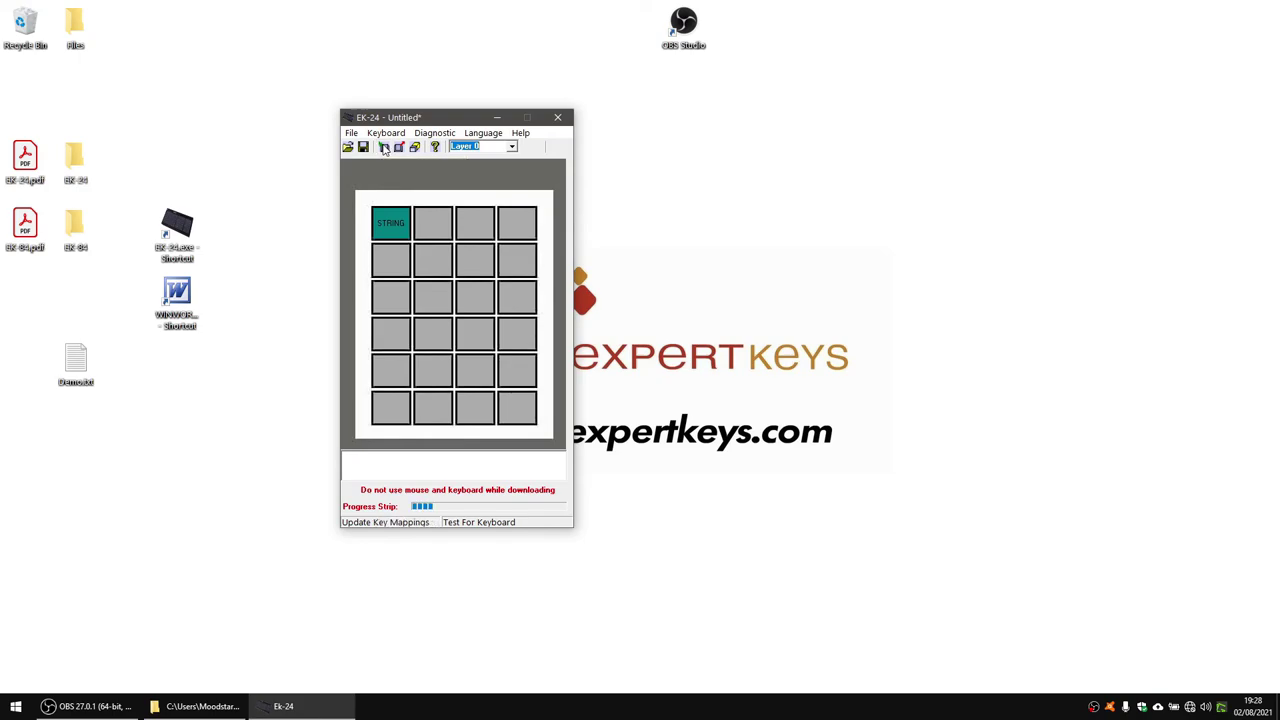
{"action": "left_click", "coordinate": [637, 368]}
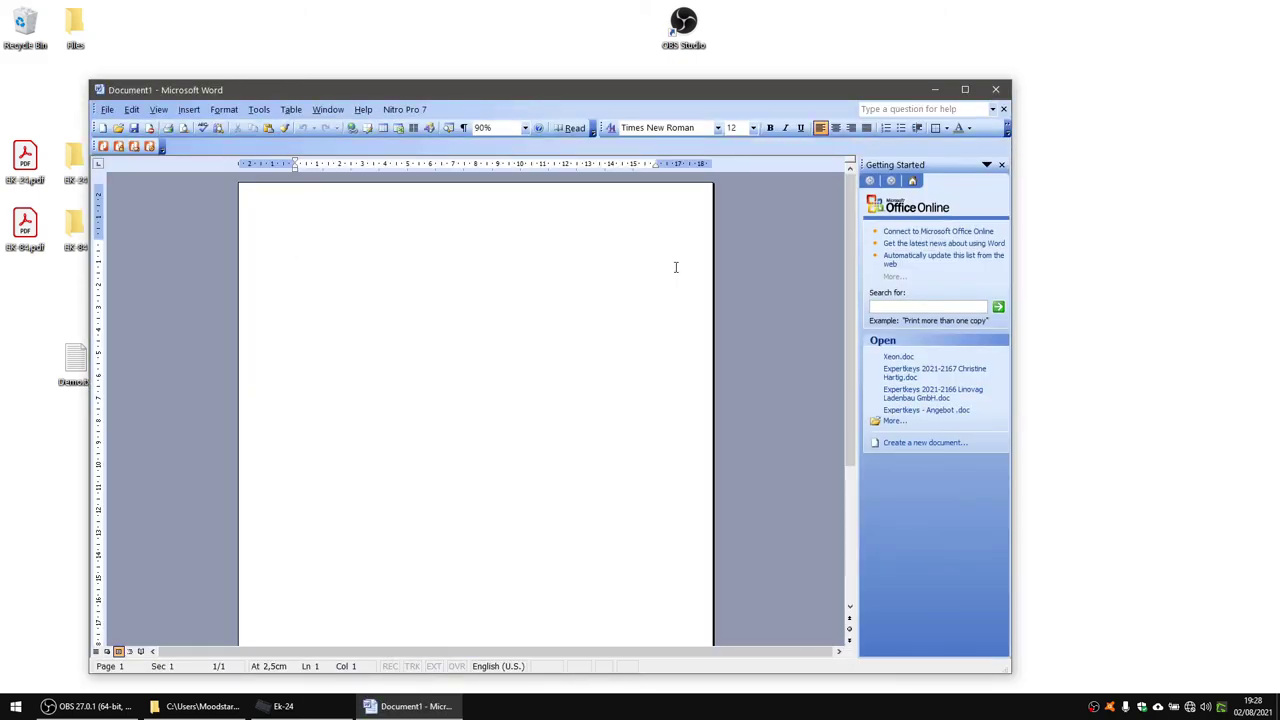
{"action": "left_click", "coordinate": [996, 93]}
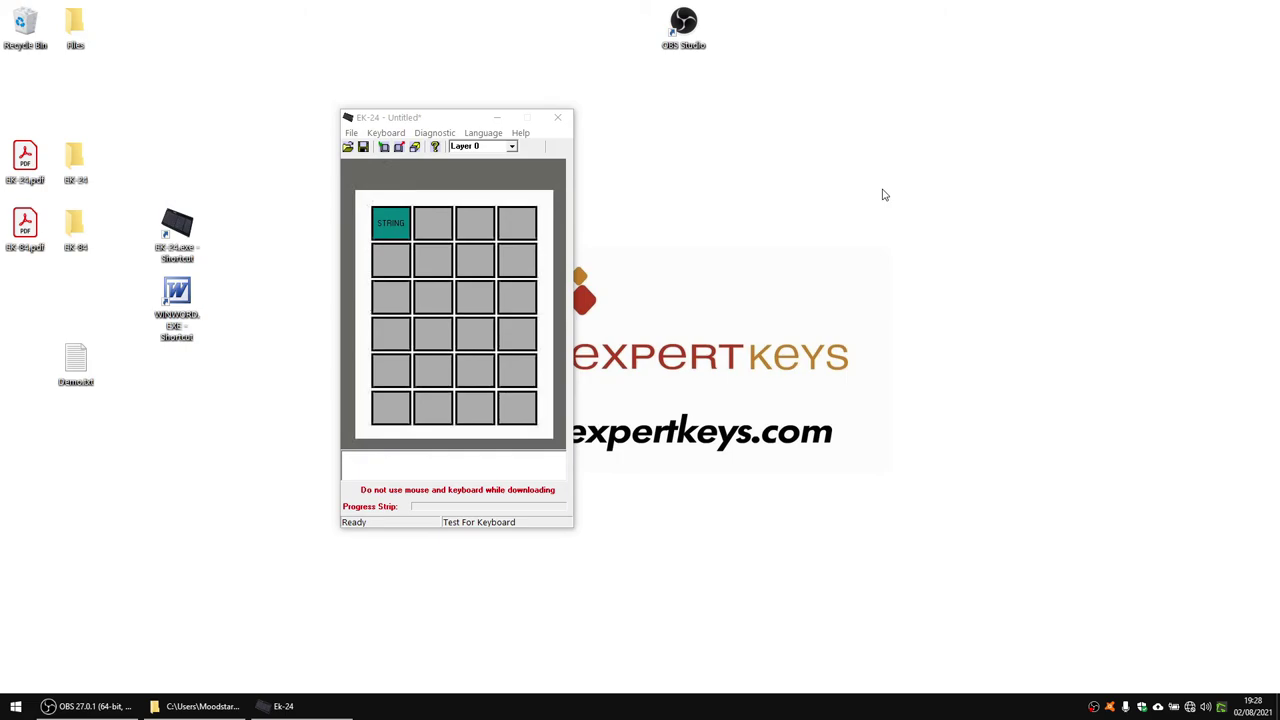
{"action": "key", "text": "Return"}
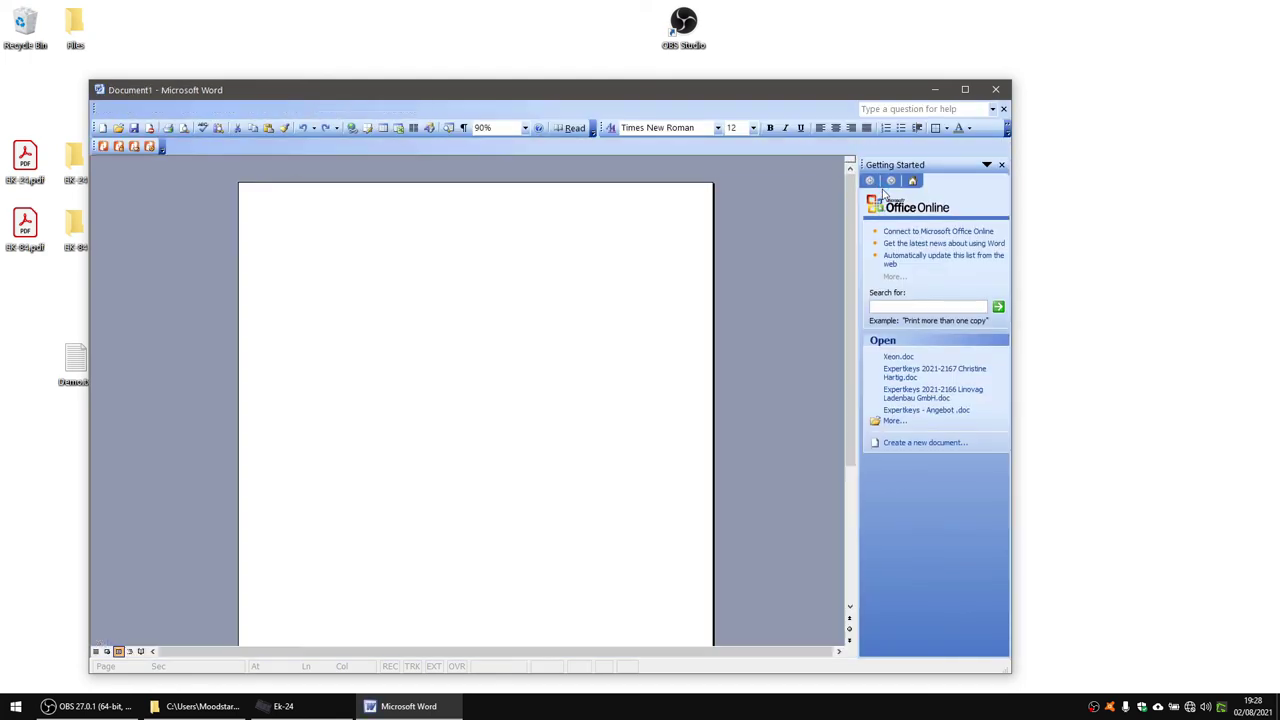
{"action": "left_click", "coordinate": [998, 89]}
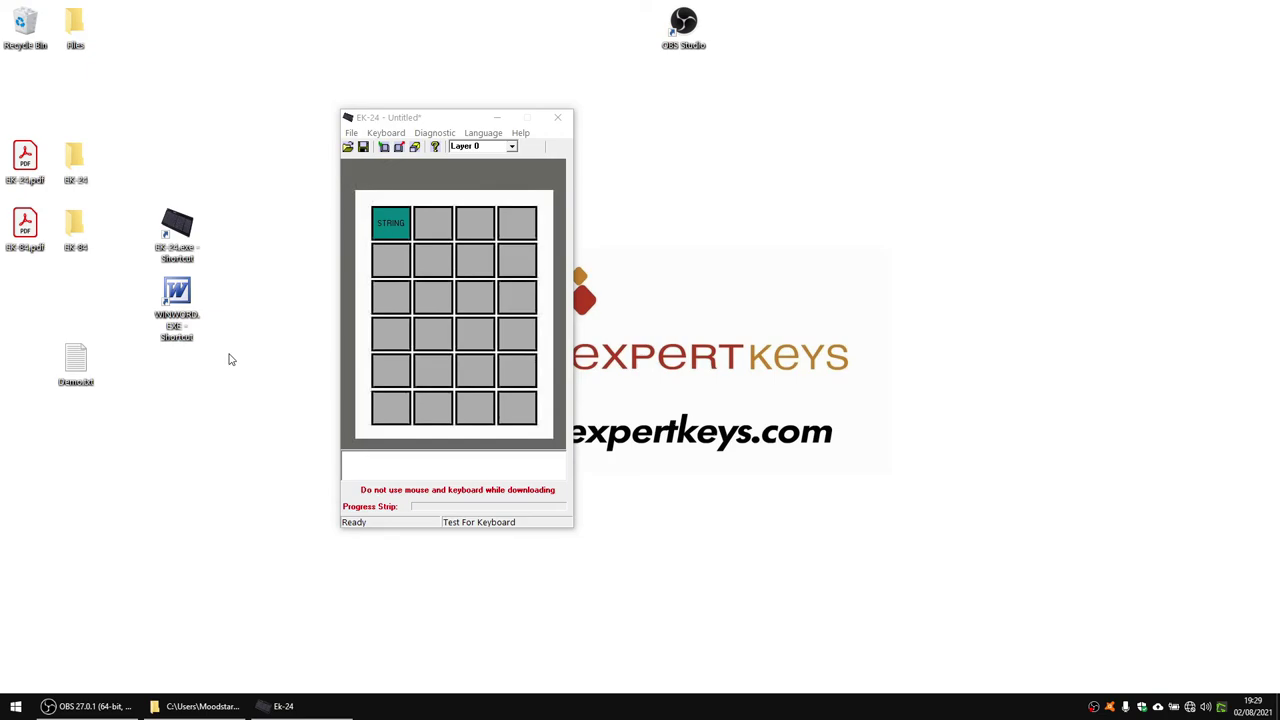
Clear all key mappings in the layout and delete the WINWORD.EXE shortcut from the desktop
{"action": "left_click", "coordinate": [416, 148]}
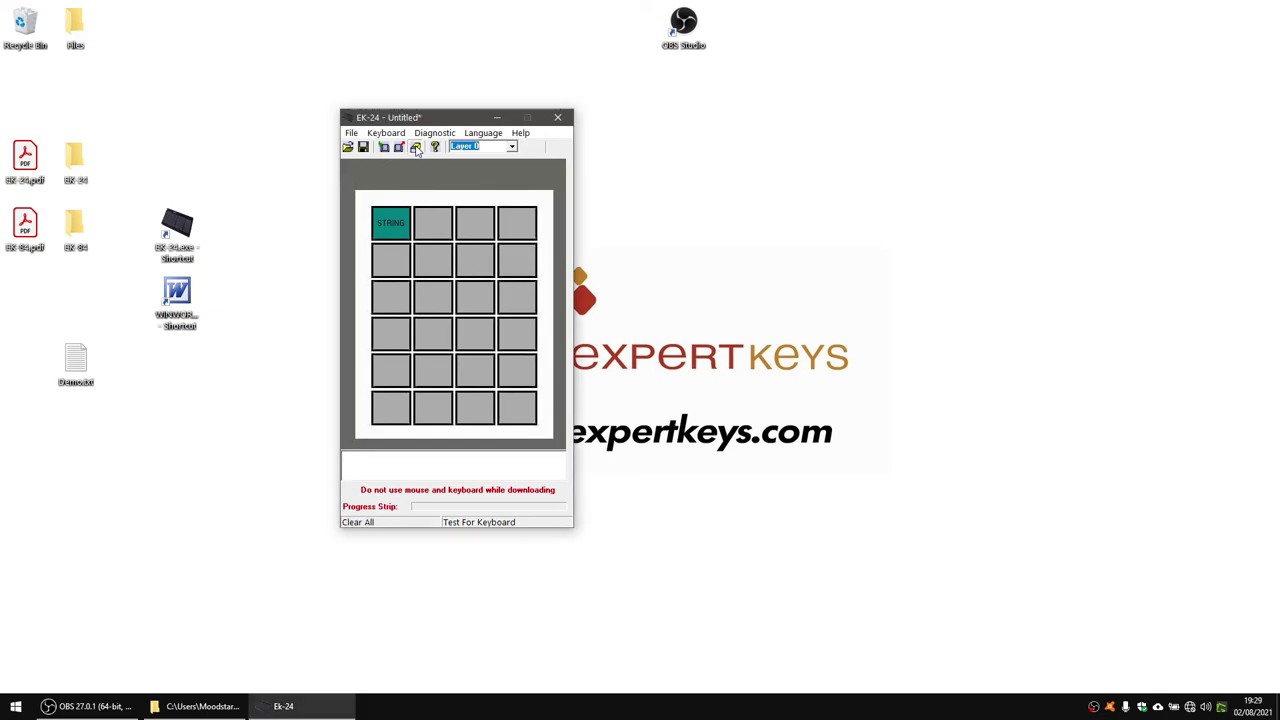
{"action": "left_click", "coordinate": [416, 148]}
{"action": "left_click_drag", "start_coordinate": [236, 328], "coordinate": [160, 316]}
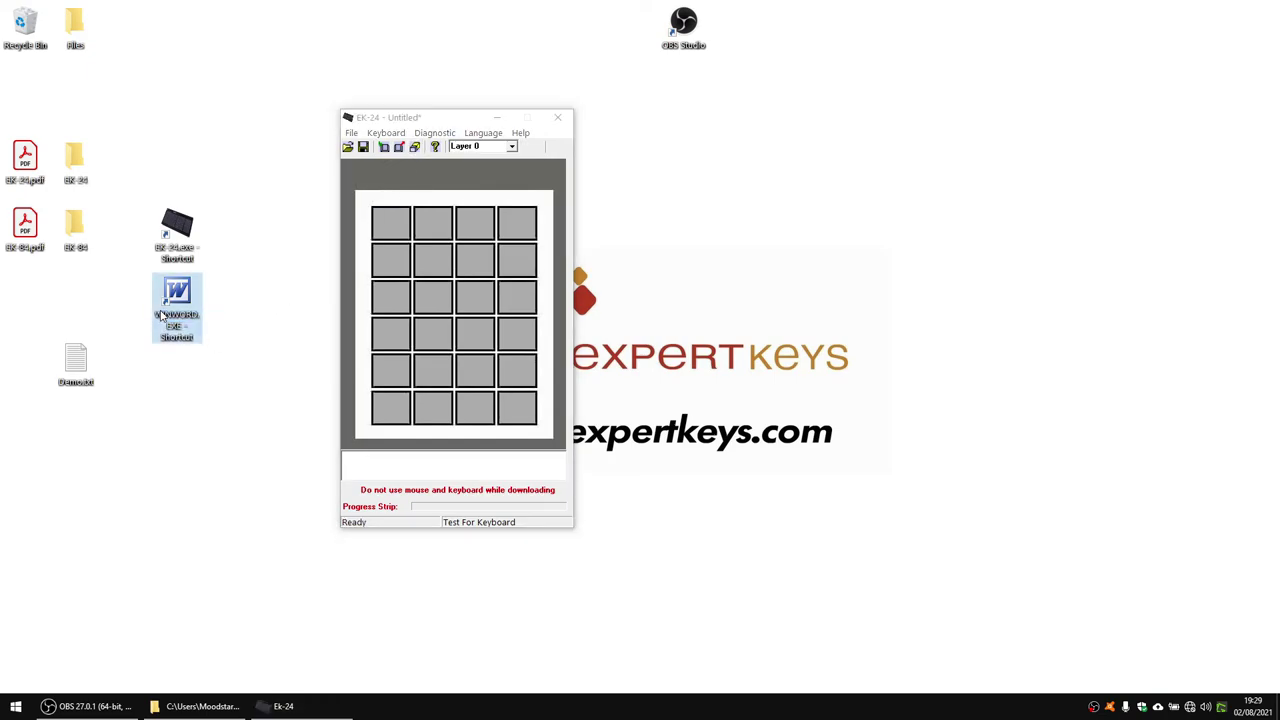
{"action": "key", "text": "Delete"}
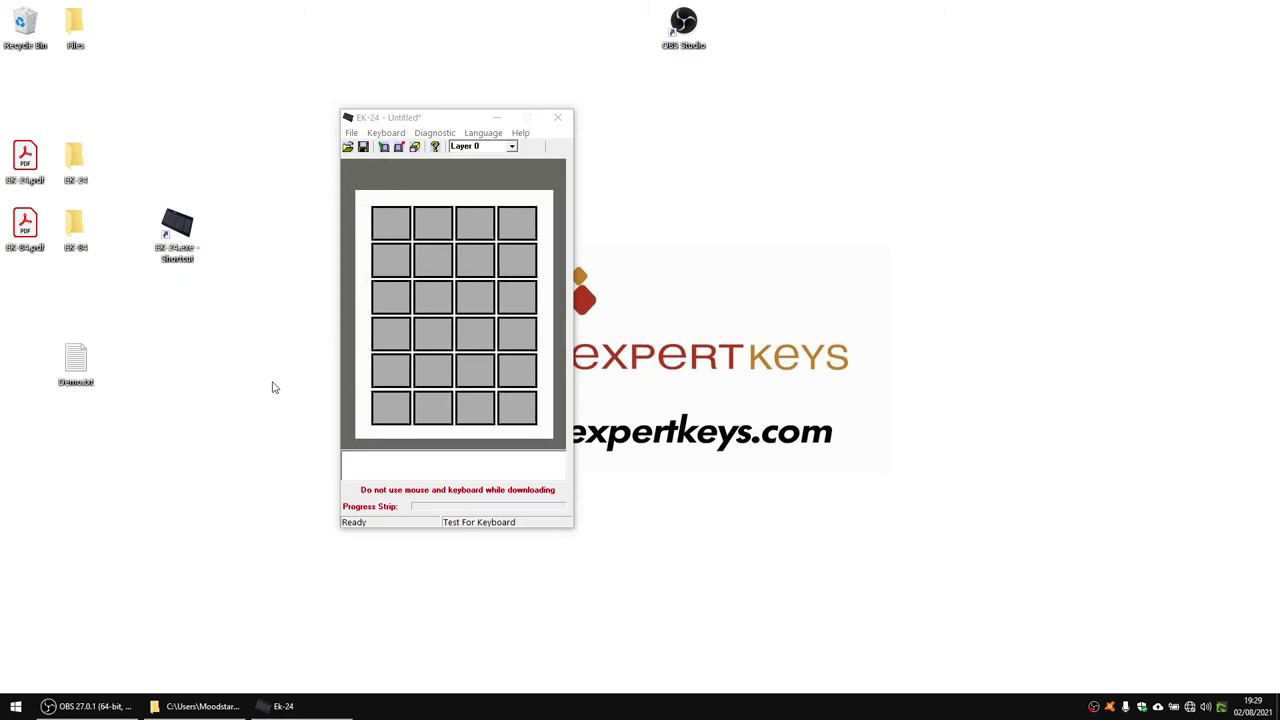
Search the files for "word.exe", pin the OFFICE11 WINWORD.EXE to the taskbar, and move it to the first position
{"action": "type", "text": "word"}
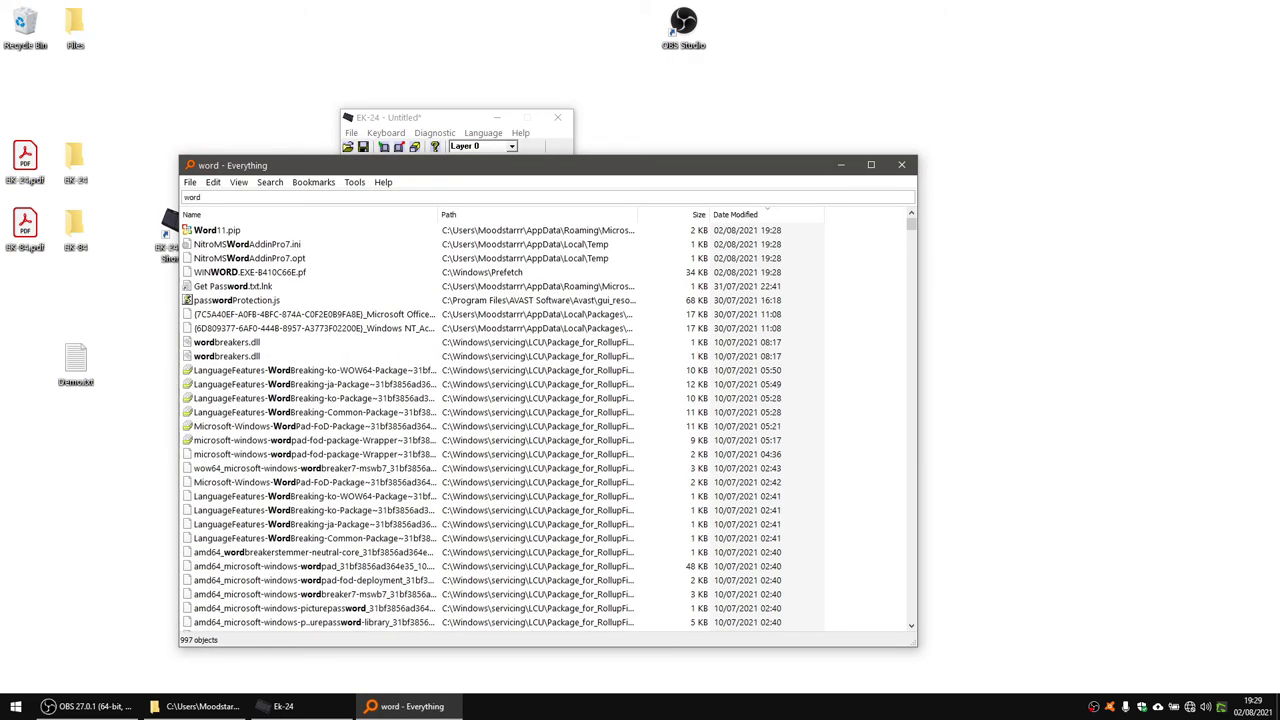
{"action": "type", "text": ".exe"}
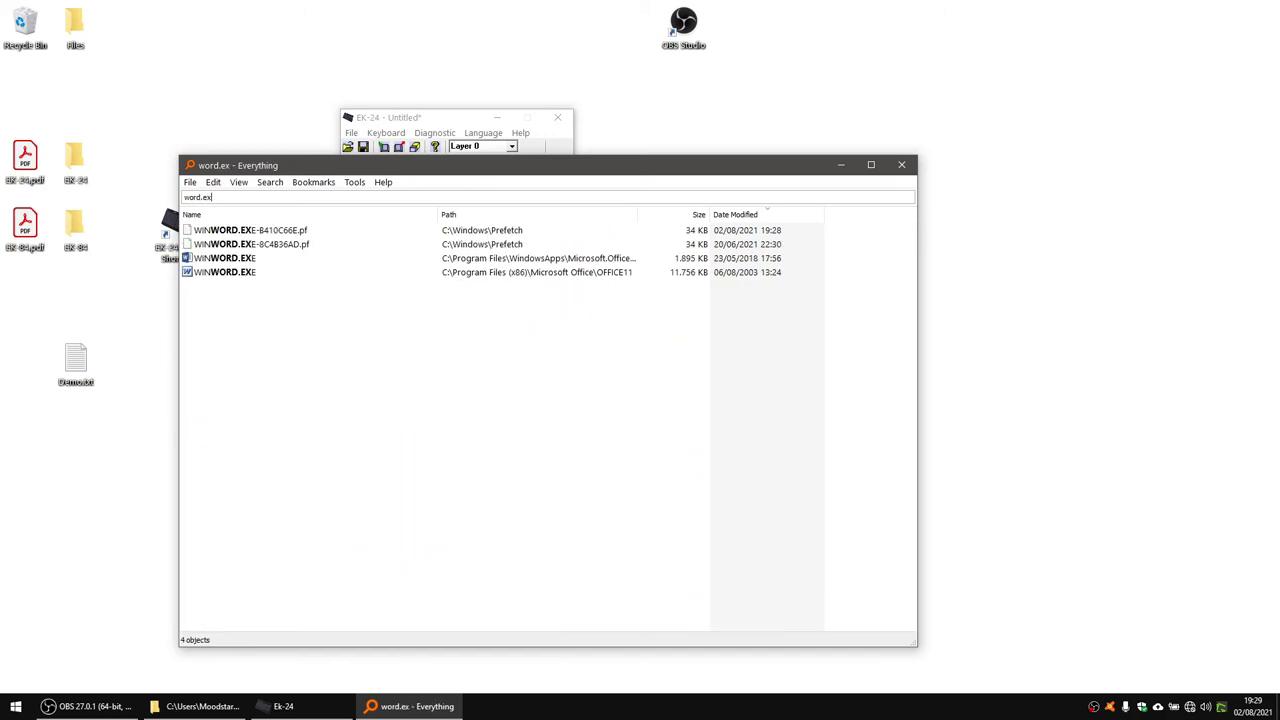
{"action": "left_click_drag", "start_coordinate": [222, 272], "coordinate": [47, 705]}
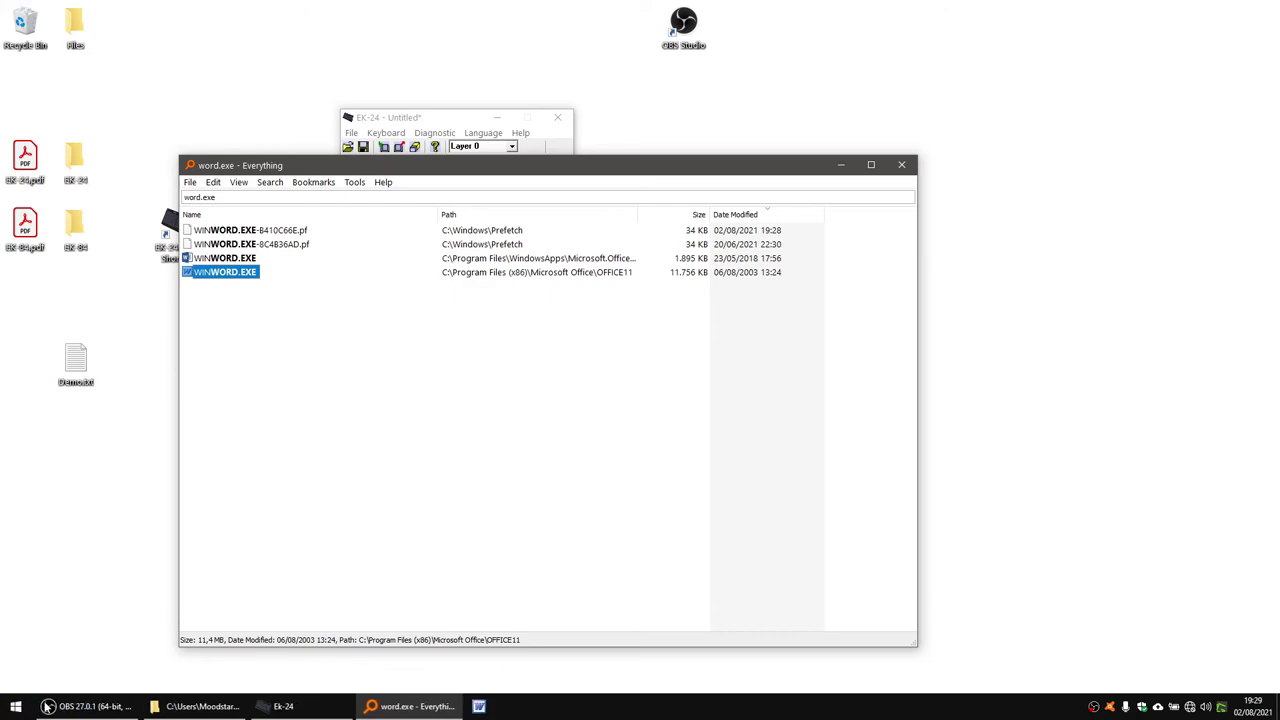
{"action": "left_click", "coordinate": [902, 165]}
{"action": "left_click_drag", "start_coordinate": [371, 707], "coordinate": [45, 710]}
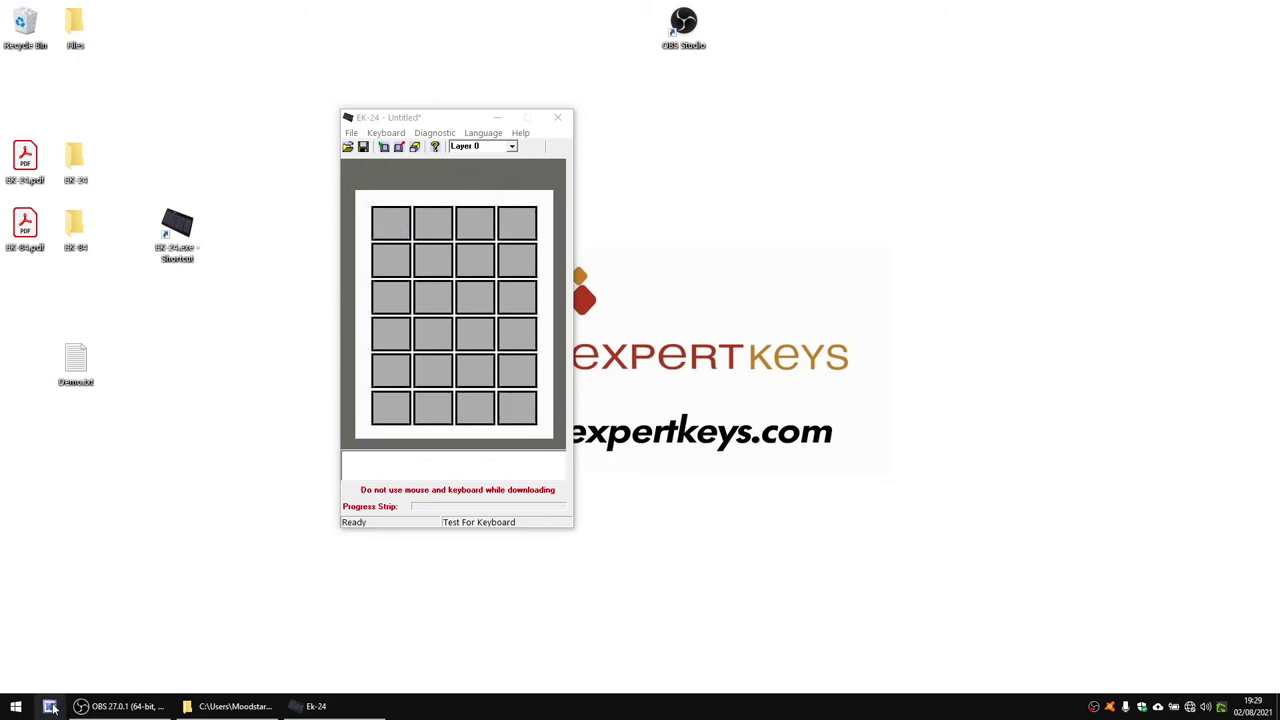
Map the first key to the sequence LWIN Down, 1, LWIN Up and confirm it
{"action": "right_click", "coordinate": [395, 232]}
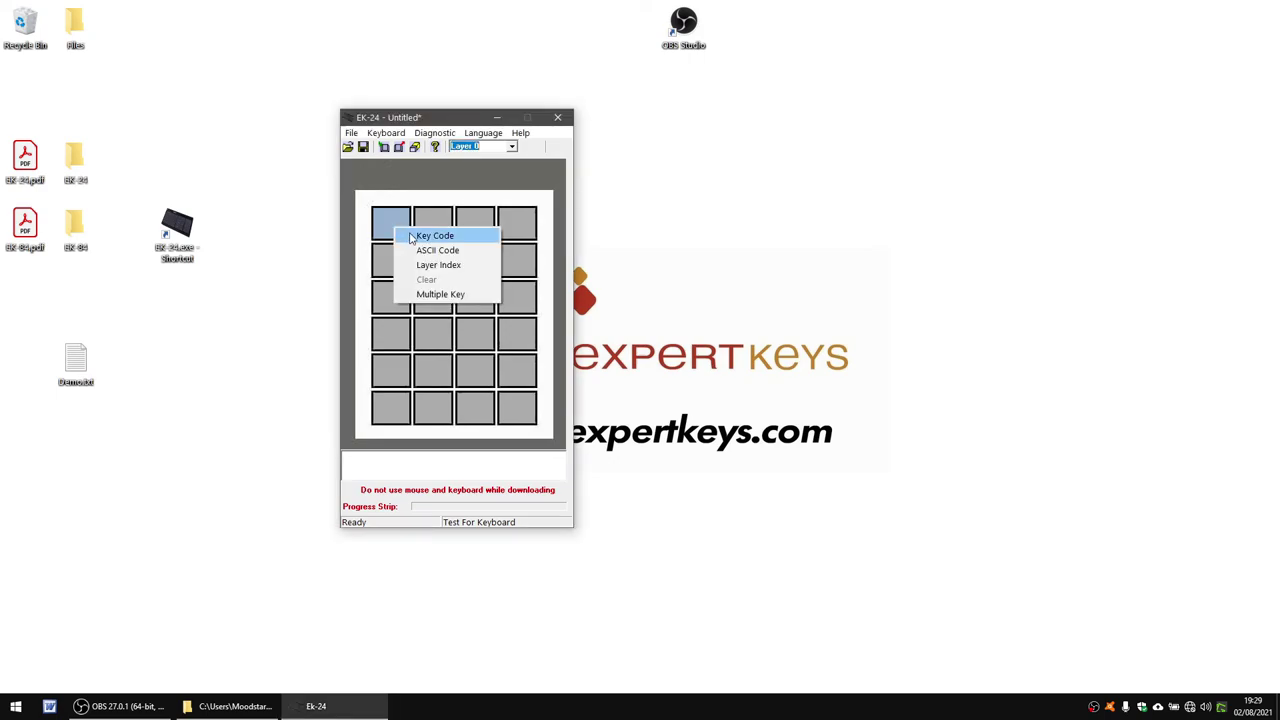
{"action": "left_click", "coordinate": [412, 238]}
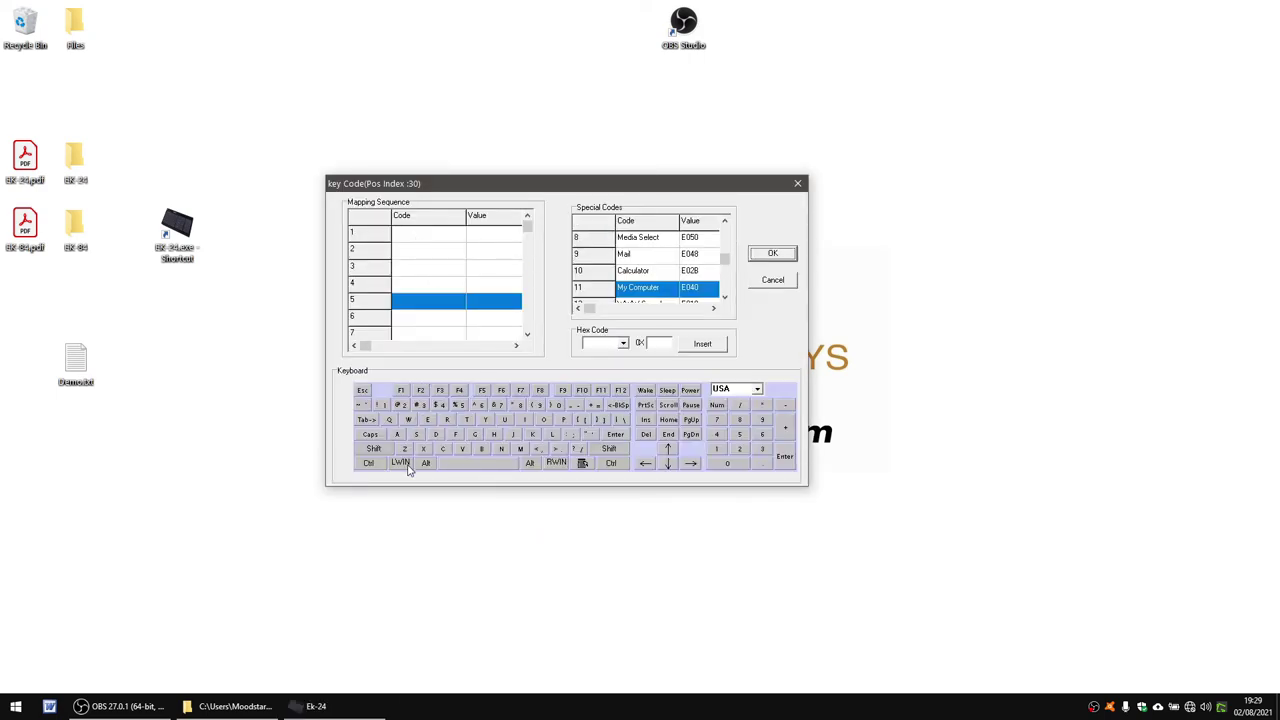
{"action": "left_click", "coordinate": [400, 463]}
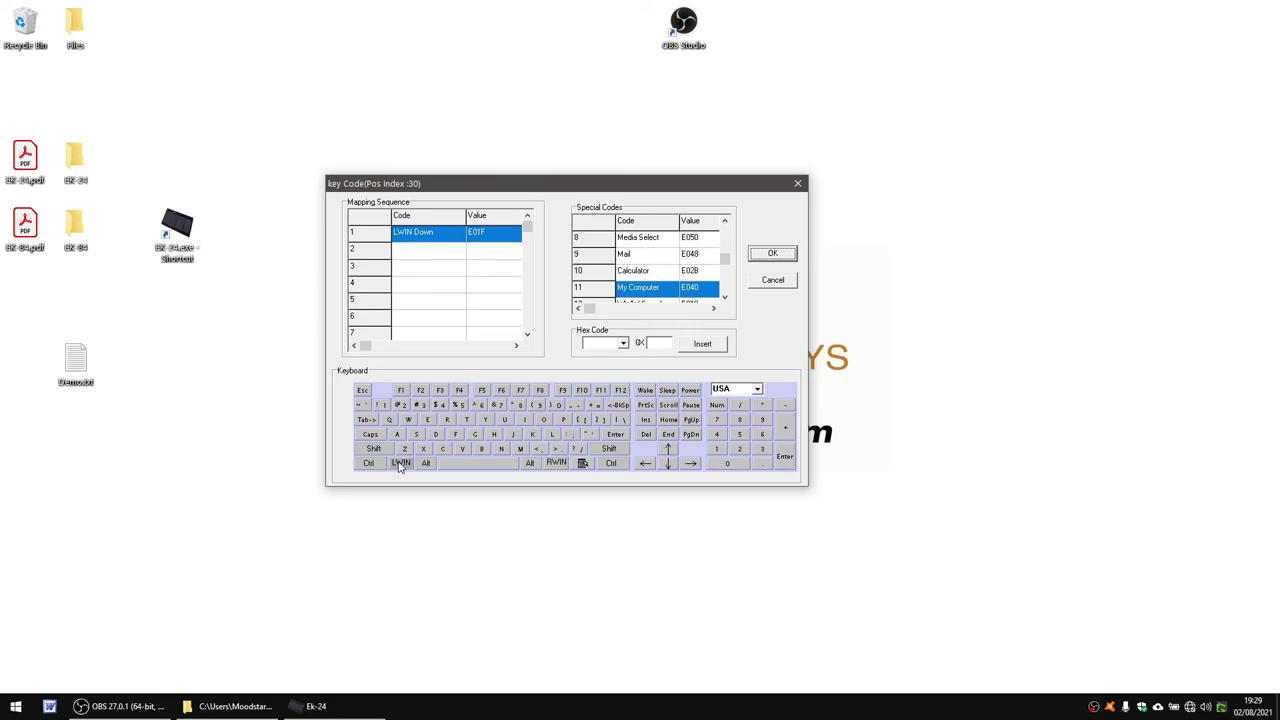
{"action": "left_click", "coordinate": [381, 405]}
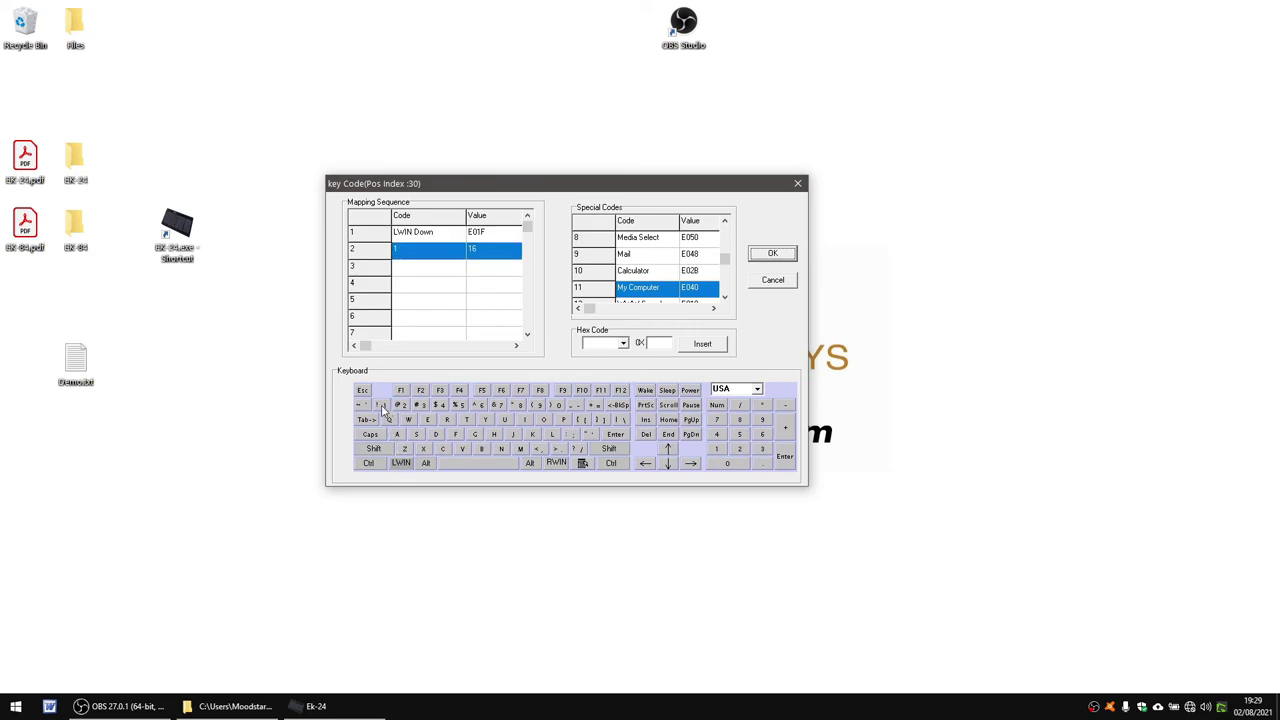
{"action": "left_click", "coordinate": [401, 464]}
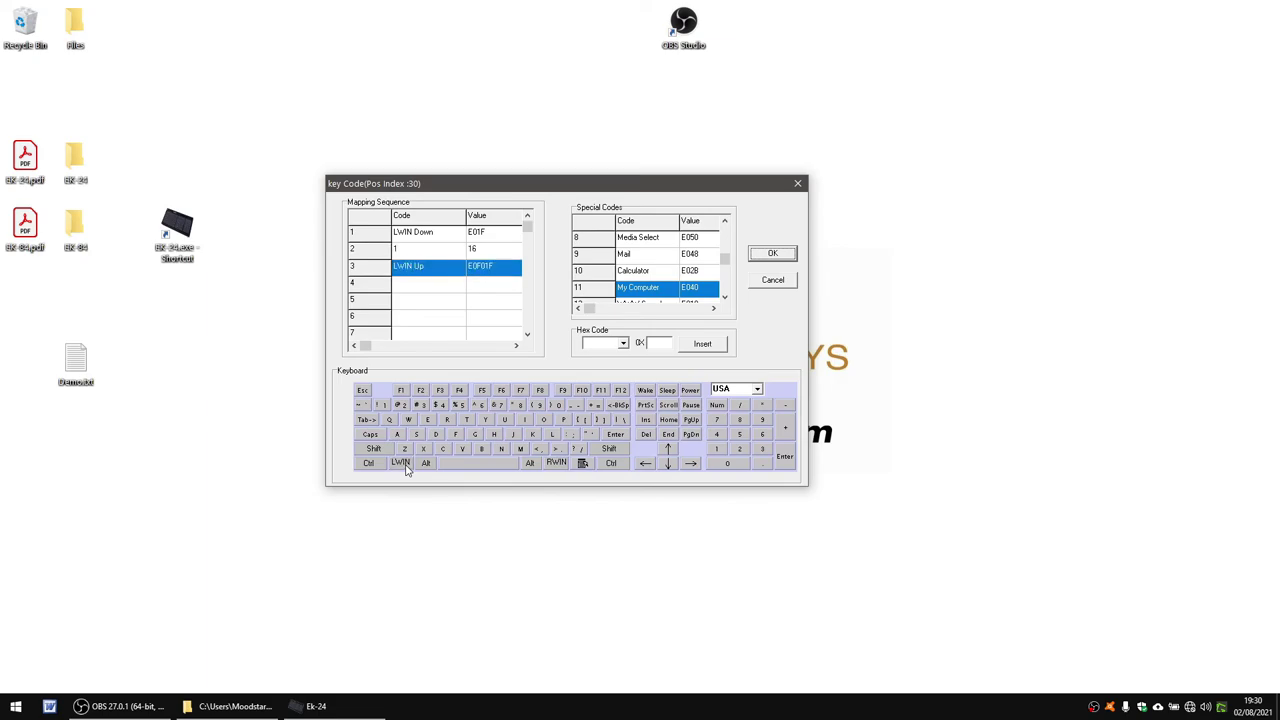
{"action": "left_click", "coordinate": [763, 256]}
Download the Windows+1 mapping to the keypad, test launching Word with the key, and close Word
{"action": "left_click", "coordinate": [399, 146]}
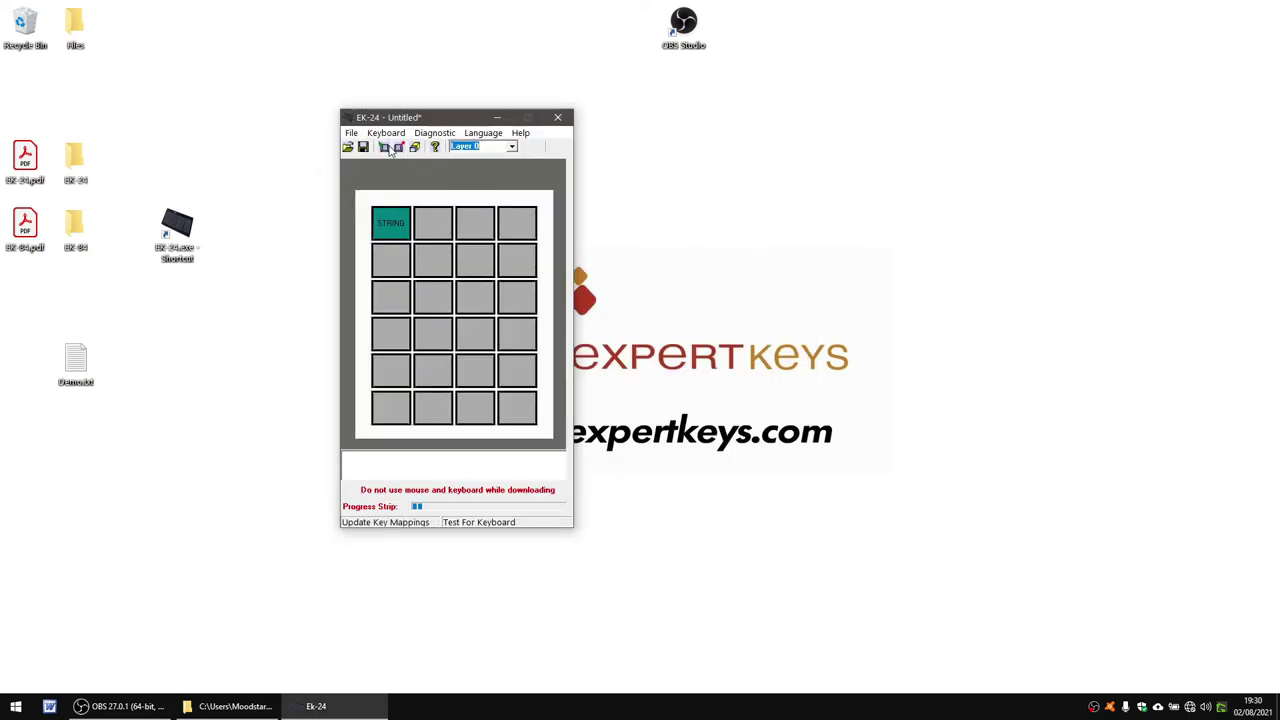
{"action": "left_click", "coordinate": [641, 367]}
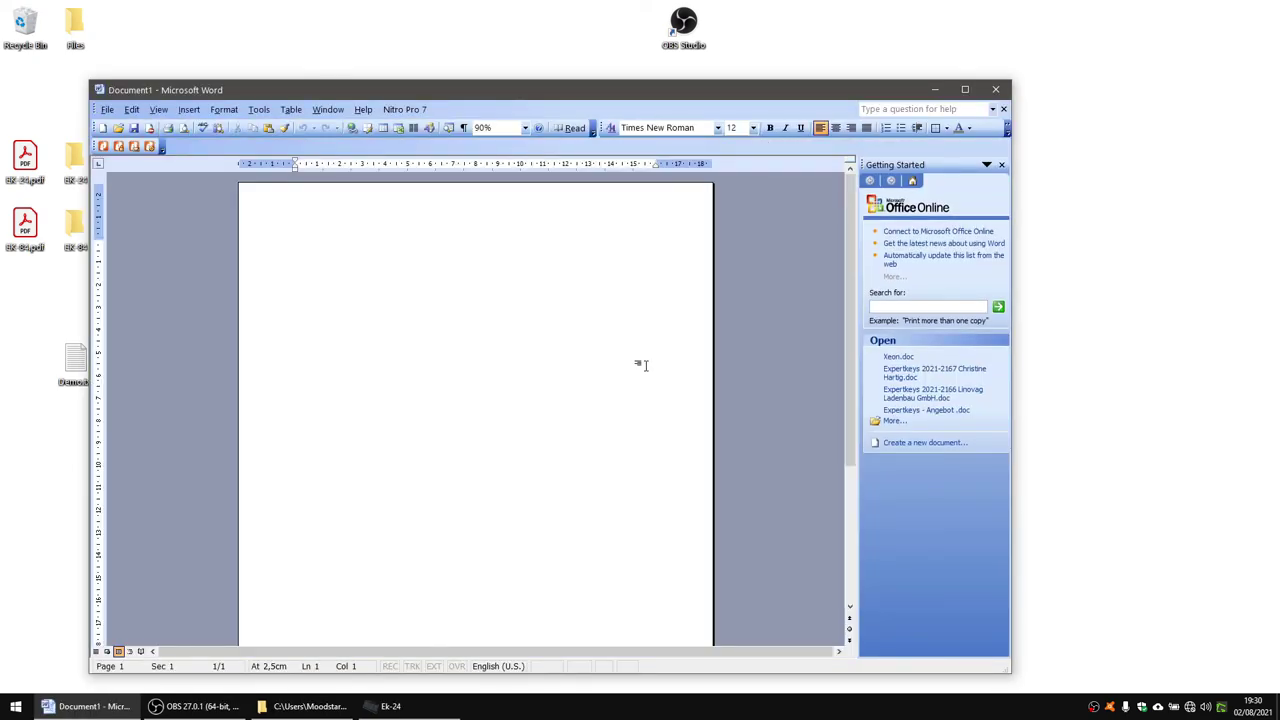
{"action": "left_click", "coordinate": [996, 89]}
{"action": "left_click", "coordinate": [998, 90]}
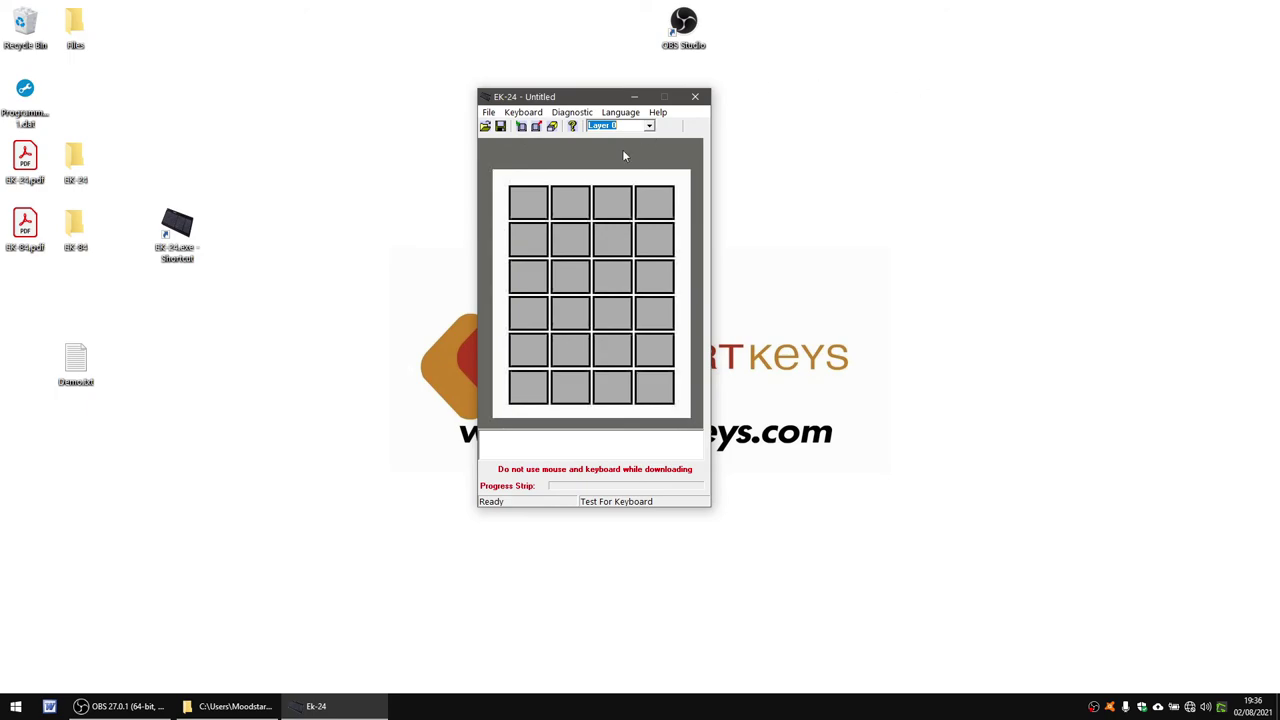
Start the first key's mapping sequence with T, E, S, T, Right Alt Down, Q, Right Alt Up
{"action": "right_click", "coordinate": [524, 208]}
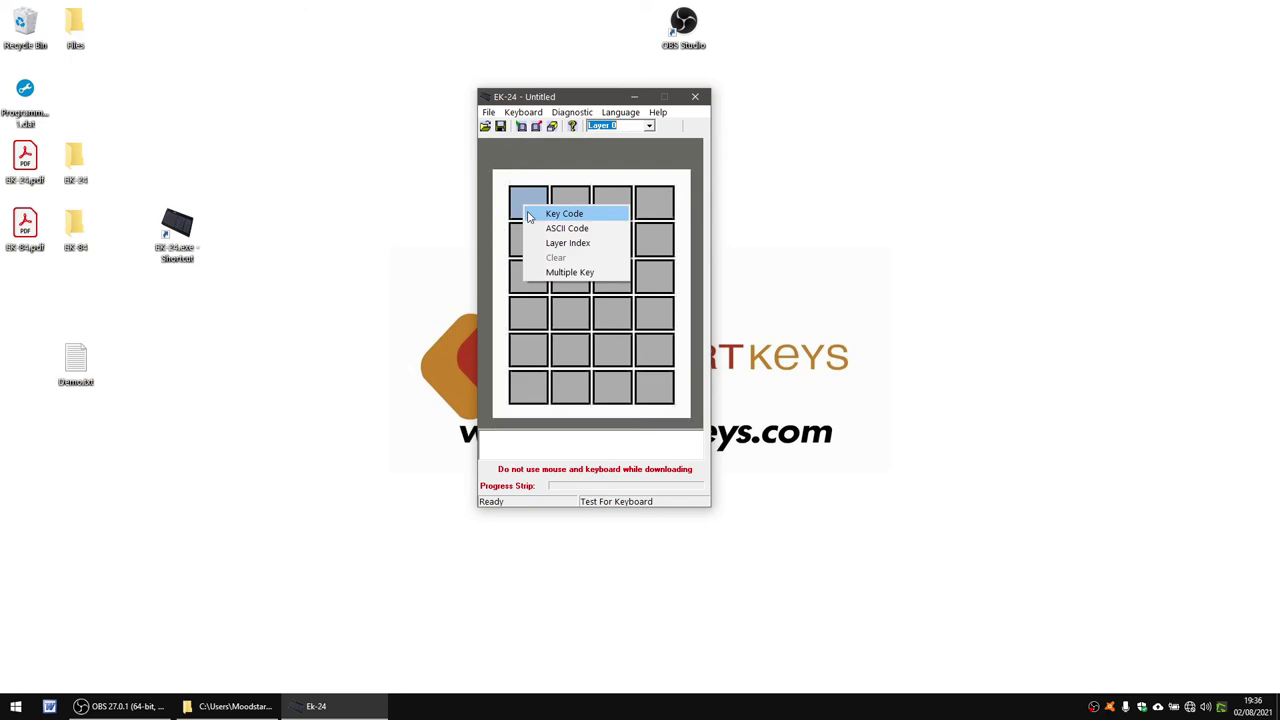
{"action": "left_click", "coordinate": [530, 216]}
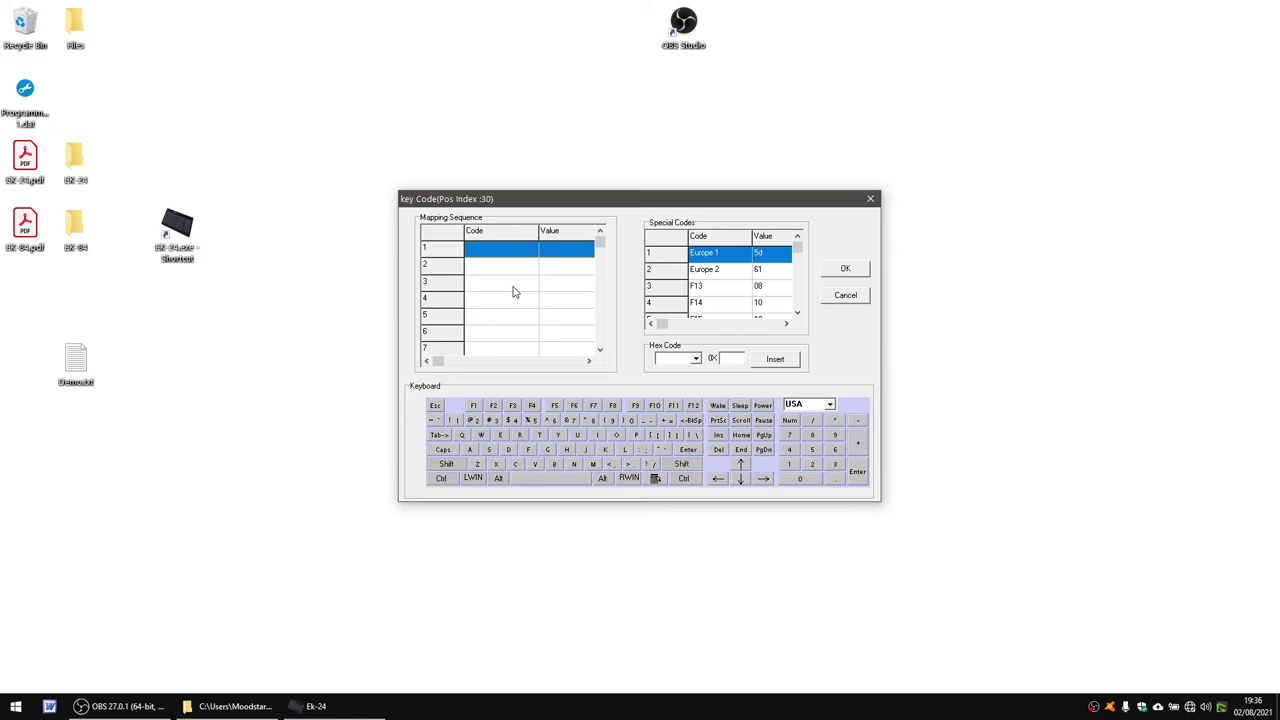
{"action": "type", "text": "test"}
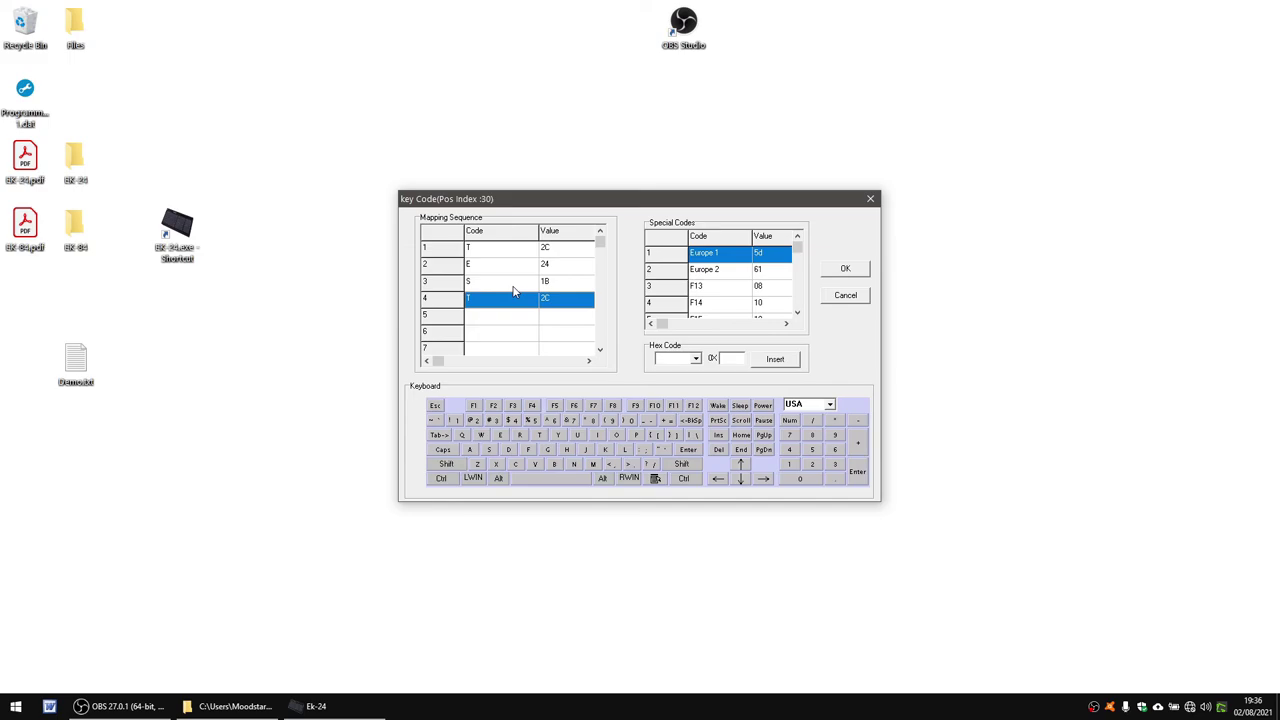
{"action": "left_click", "coordinate": [602, 480]}
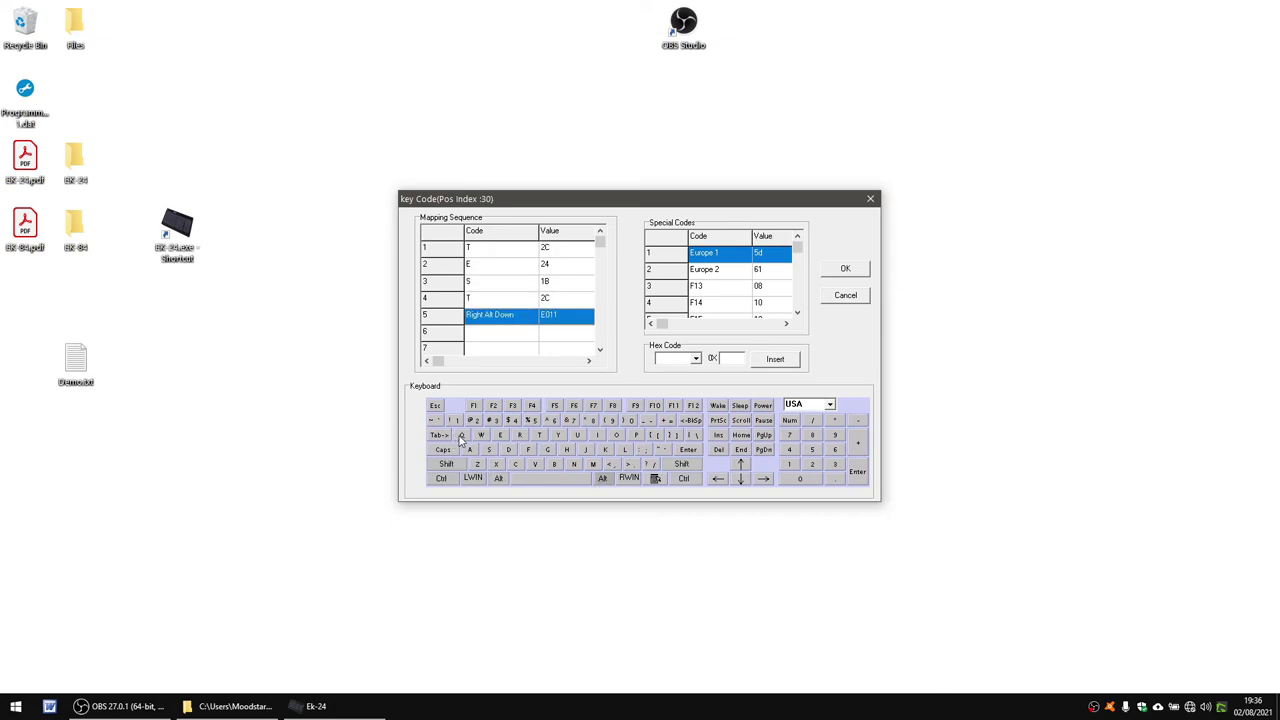
{"action": "left_click", "coordinate": [462, 438]}
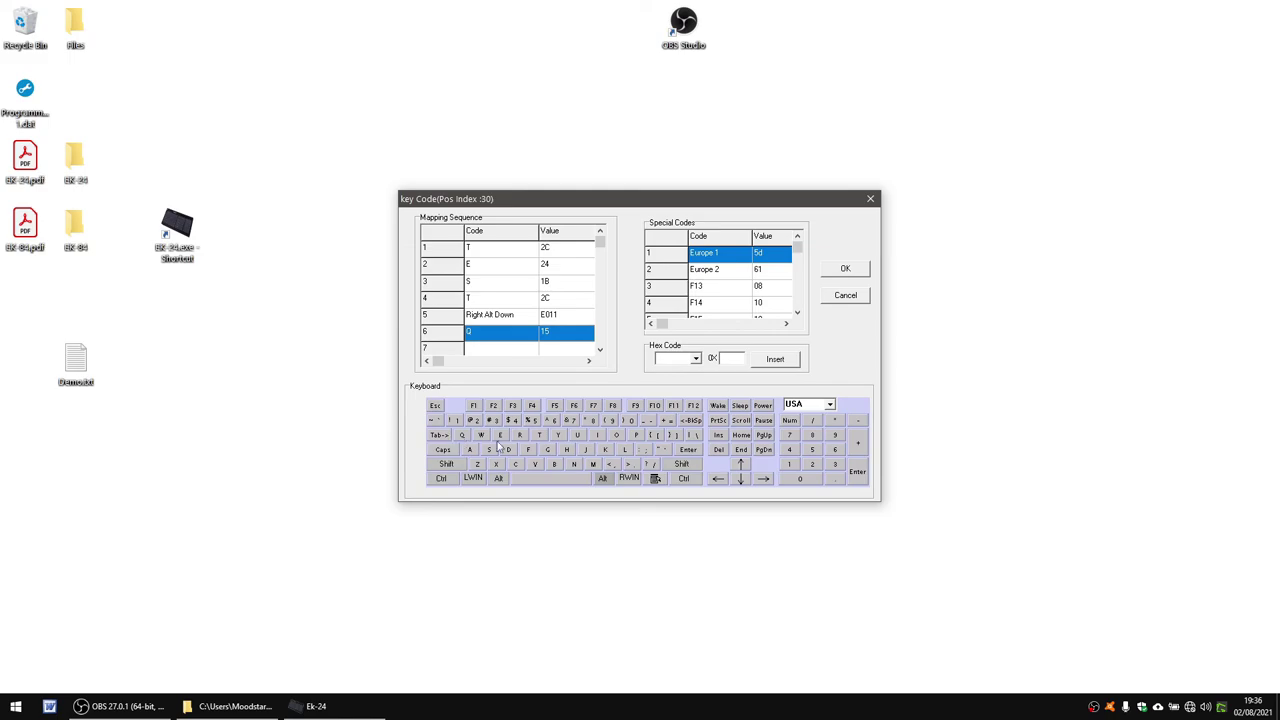
{"action": "left_click", "coordinate": [603, 480]}
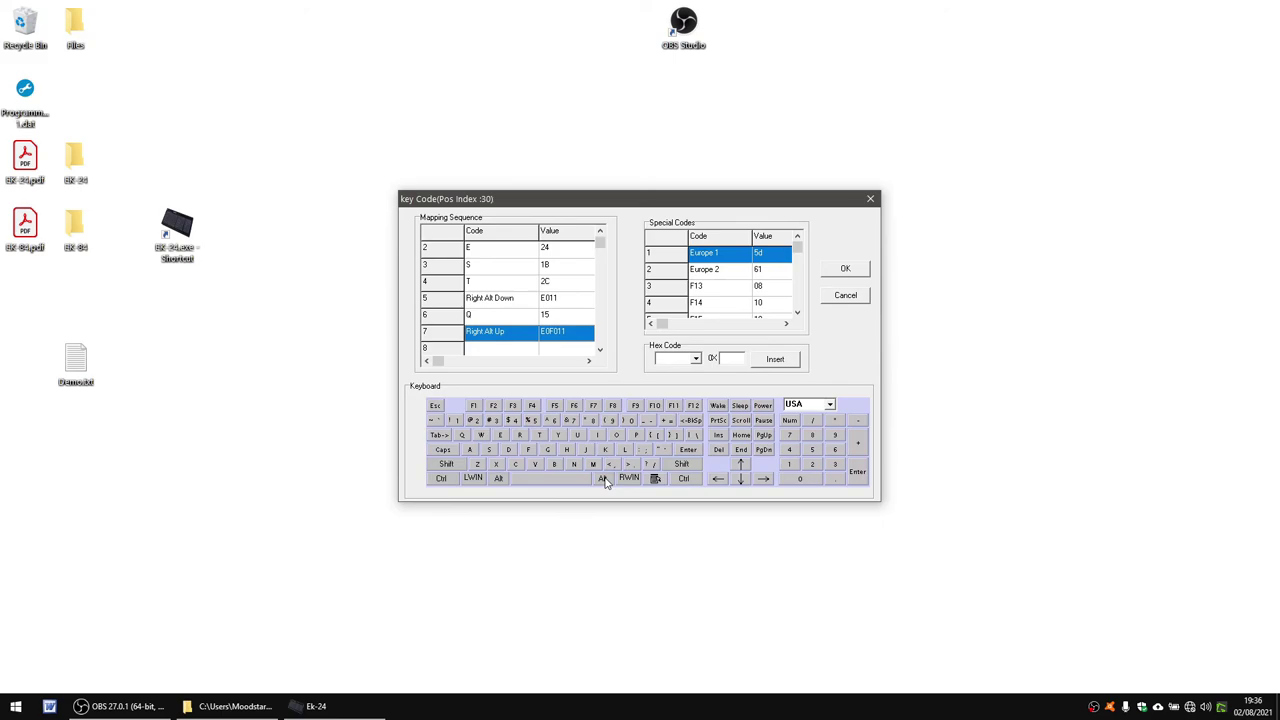
Append "test", ".com" and Enter to the first key's mapping sequence and confirm it
{"action": "type", "text": "test"}
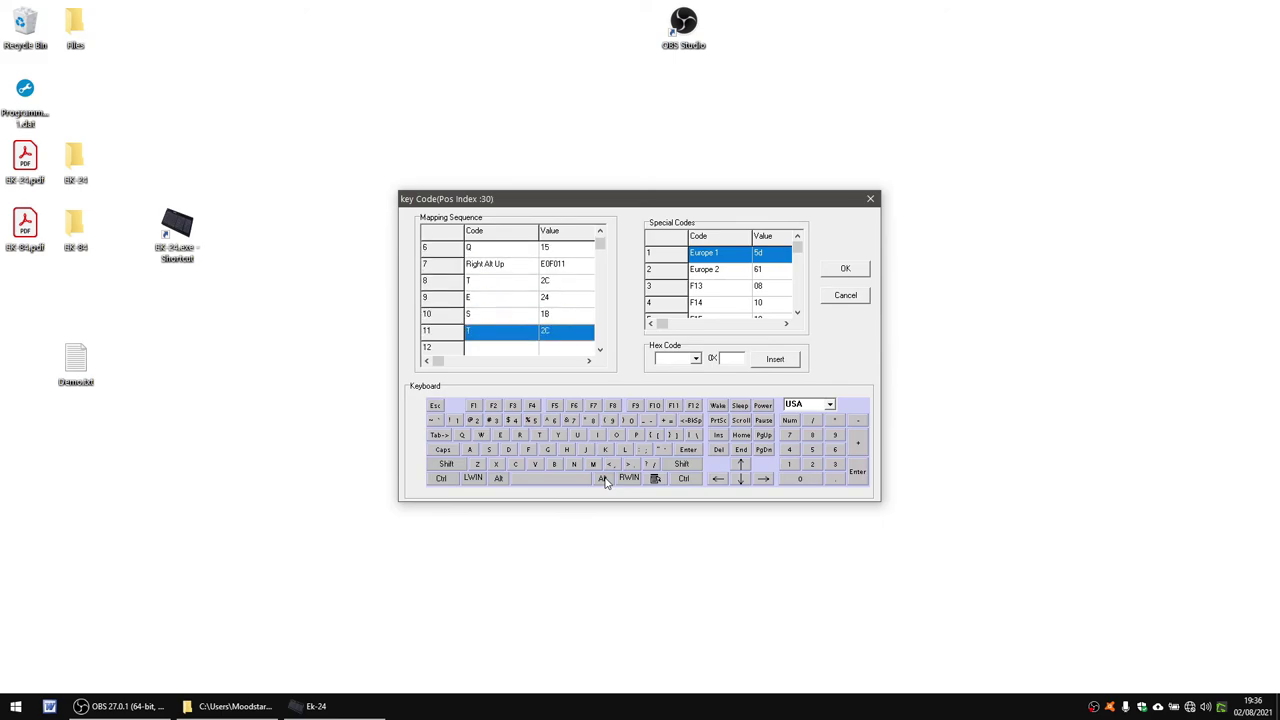
{"action": "type", "text": ".com"}
{"action": "key", "text": "Return"}
{"action": "left_click", "coordinate": [846, 270]}
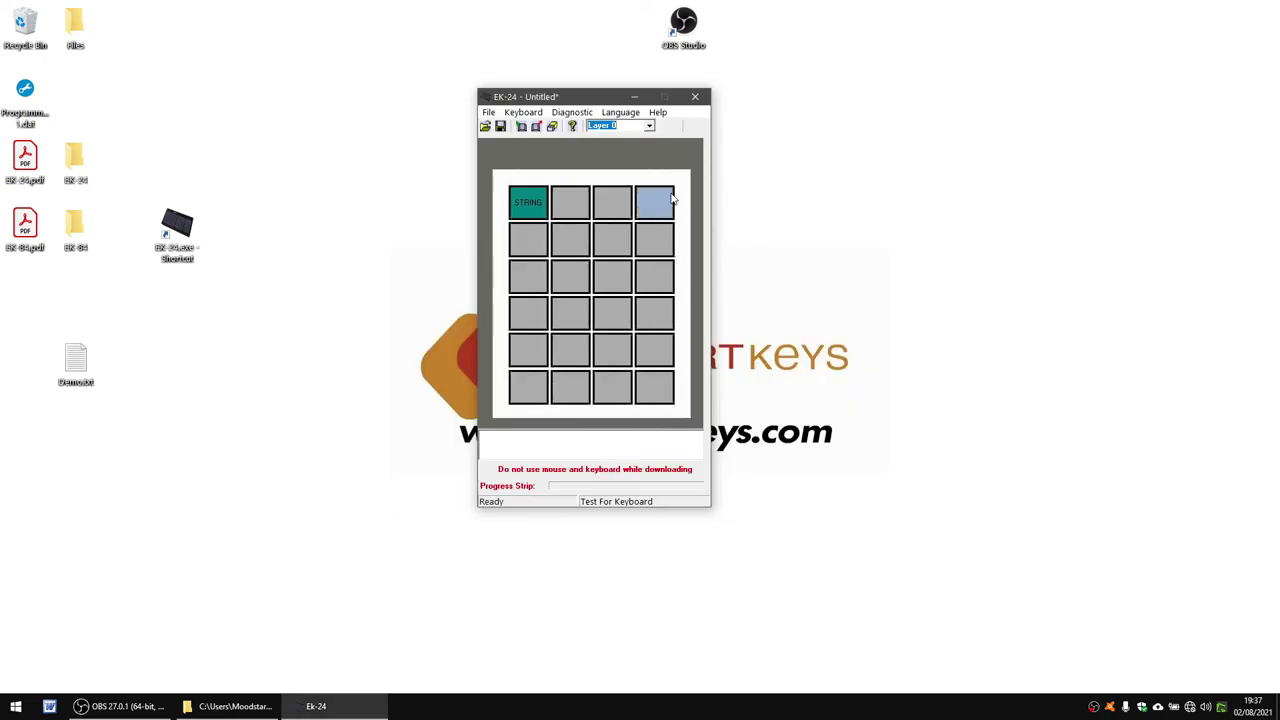
Download the mapping to the keypad and test the key repeatedly in Demo.txt, discarding the text
{"action": "left_click", "coordinate": [524, 128]}
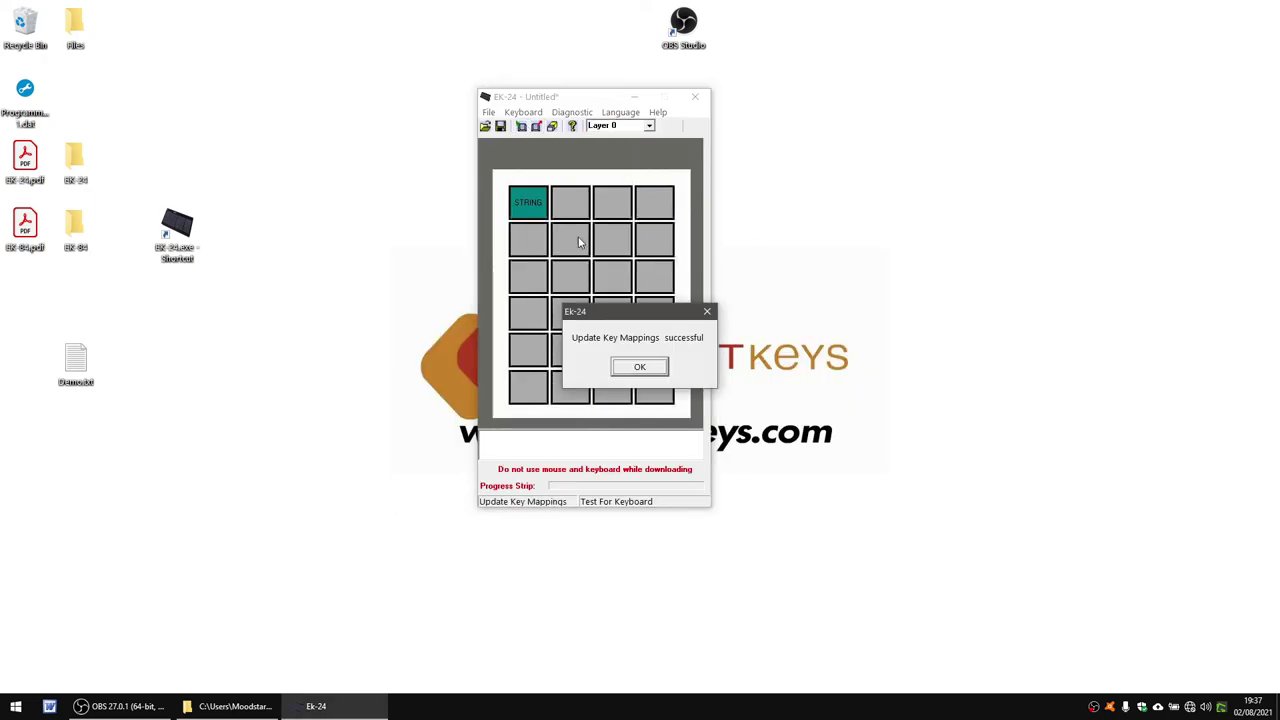
{"action": "left_click", "coordinate": [644, 366]}
{"action": "double_click", "coordinate": [76, 365]}
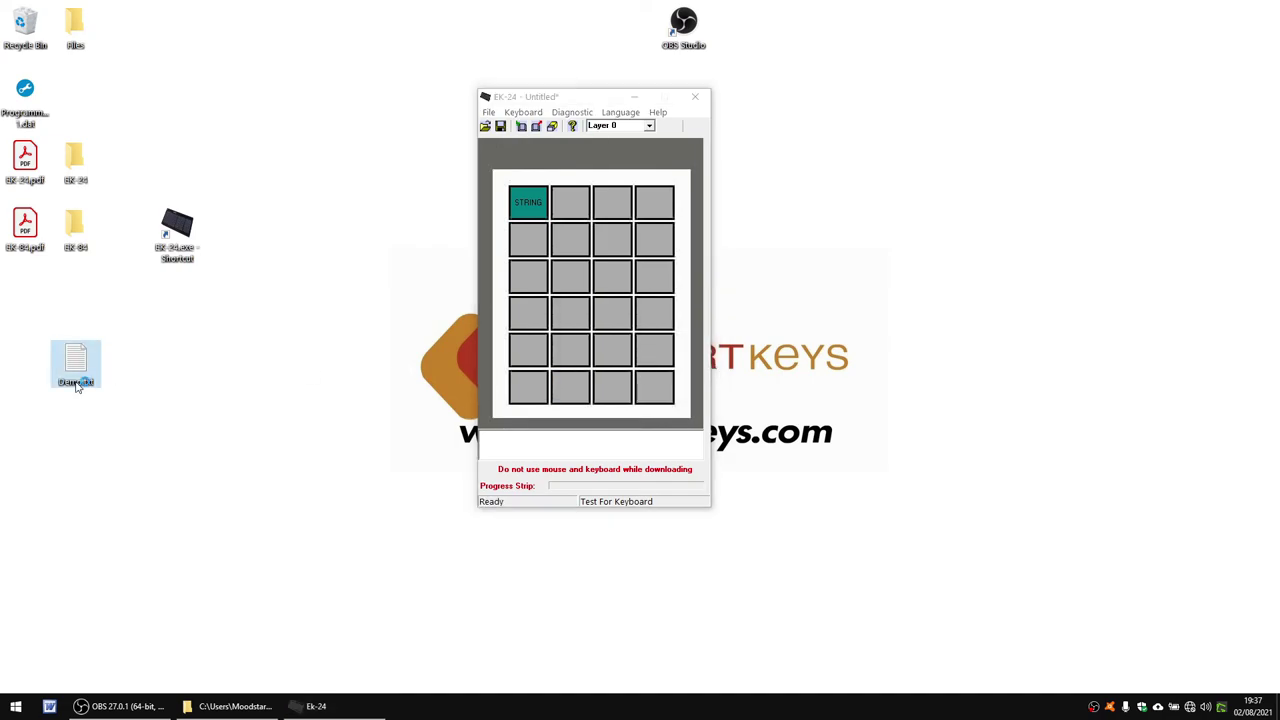
{"action": "type", "text": "test@test.com"}
{"action": "key", "text": "Return"}
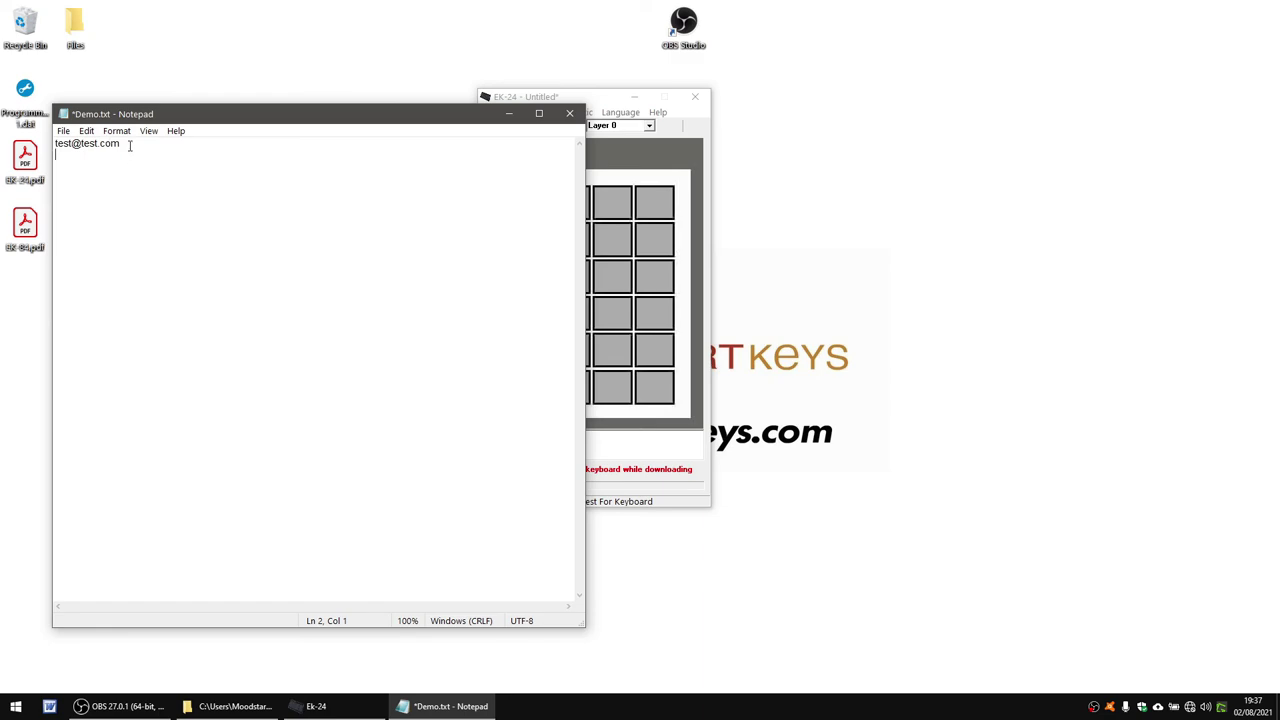
{"action": "type", "text": "test@test.com test@test.com test@test.com test@test.com test@test.com test@test.com test@test.com test@test.com test@test.com test@test.com test@test.com test@test.com test@test.com test@test.com test@test.com test@test.com test@test.com test@test.com test@test.com test@test.com test@test.com test@test.com test@test.com test@test.com test@test.com"}
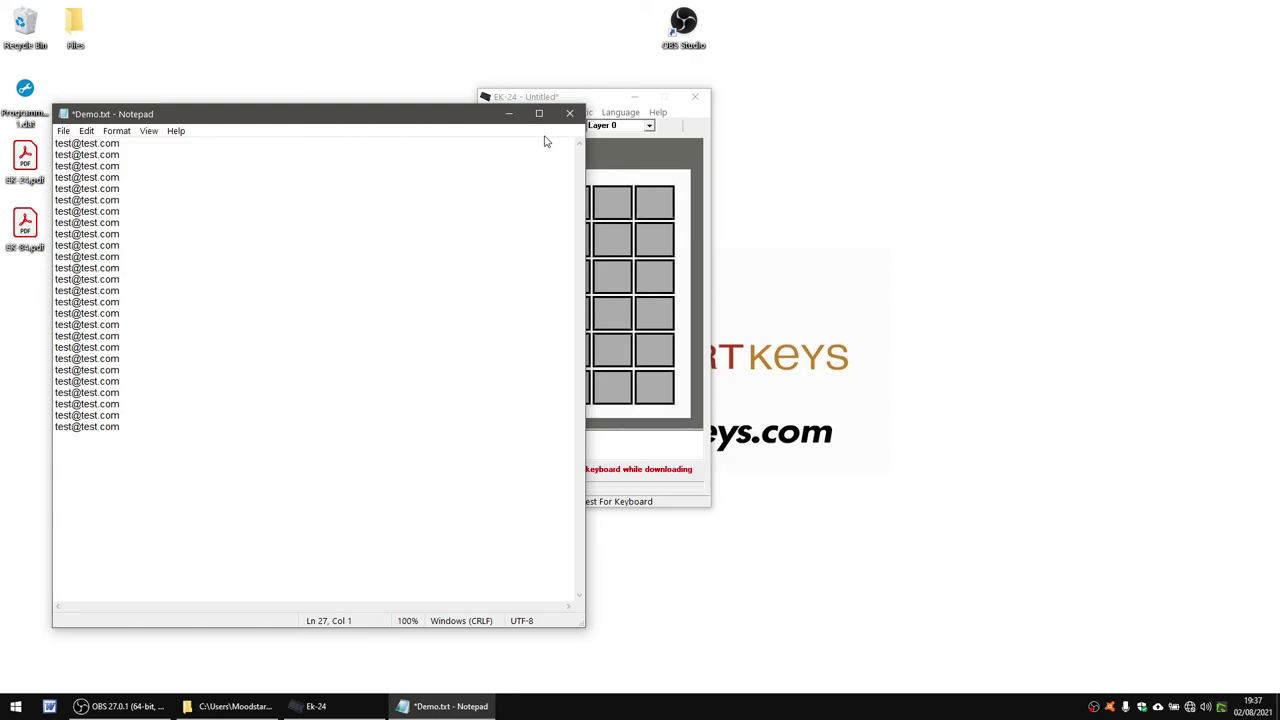
{"action": "left_click", "coordinate": [570, 113]}
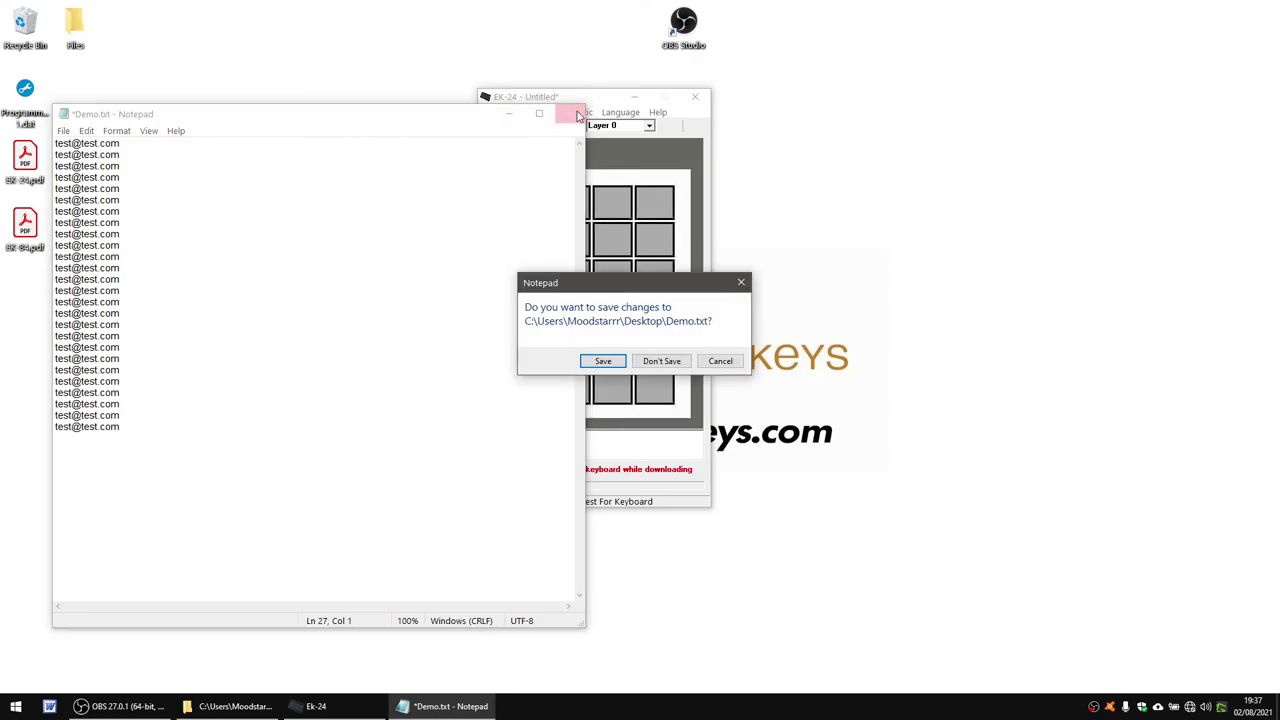
{"action": "left_click", "coordinate": [658, 362]}
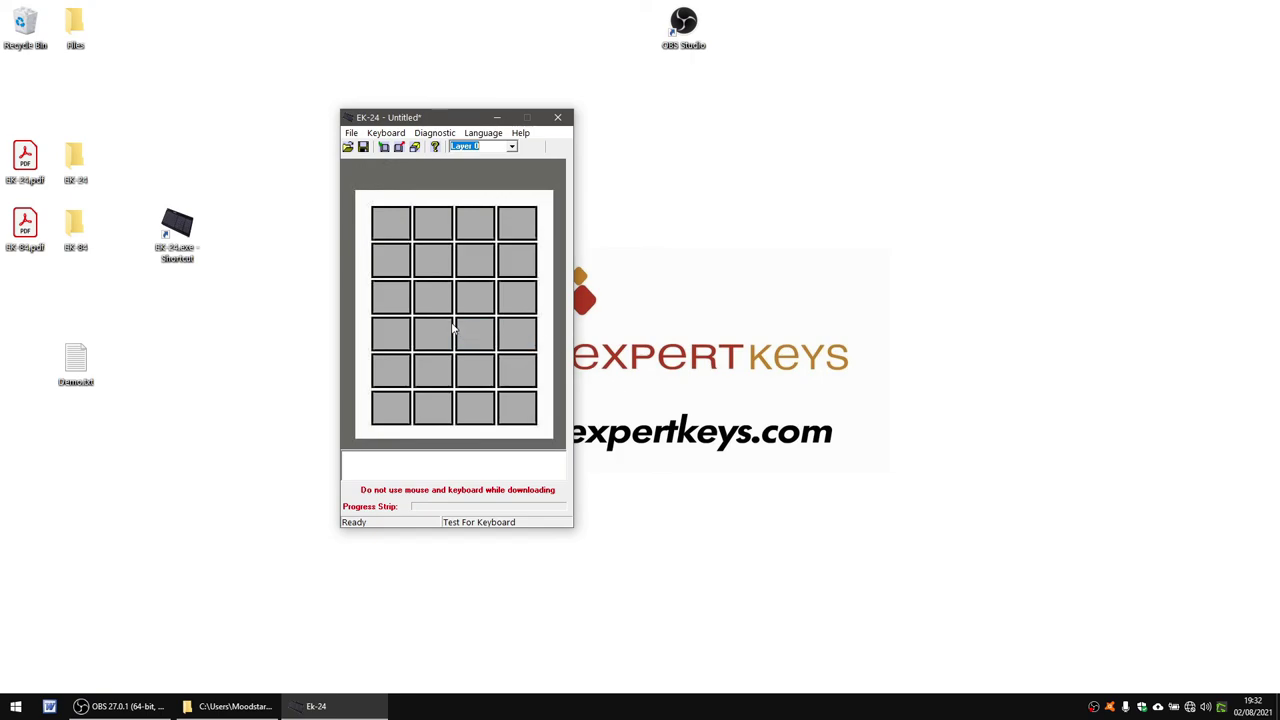
Map the first key of the empty layout to the key code sequence T, E, S, T
{"action": "left_click_drag", "start_coordinate": [446, 117], "coordinate": [531, 116]}
{"action": "left_click", "coordinate": [465, 228]}
{"action": "right_click", "coordinate": [463, 228]}
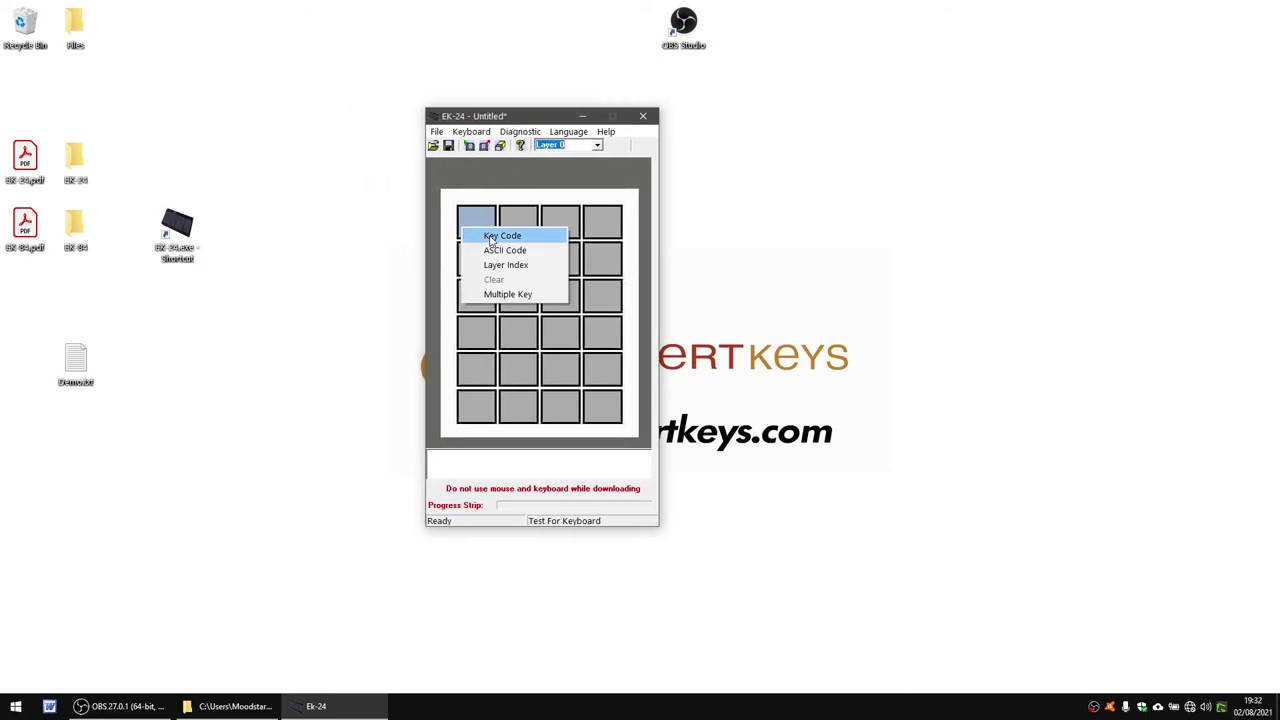
{"action": "left_click", "coordinate": [488, 236]}
{"action": "type", "text": "asd"}
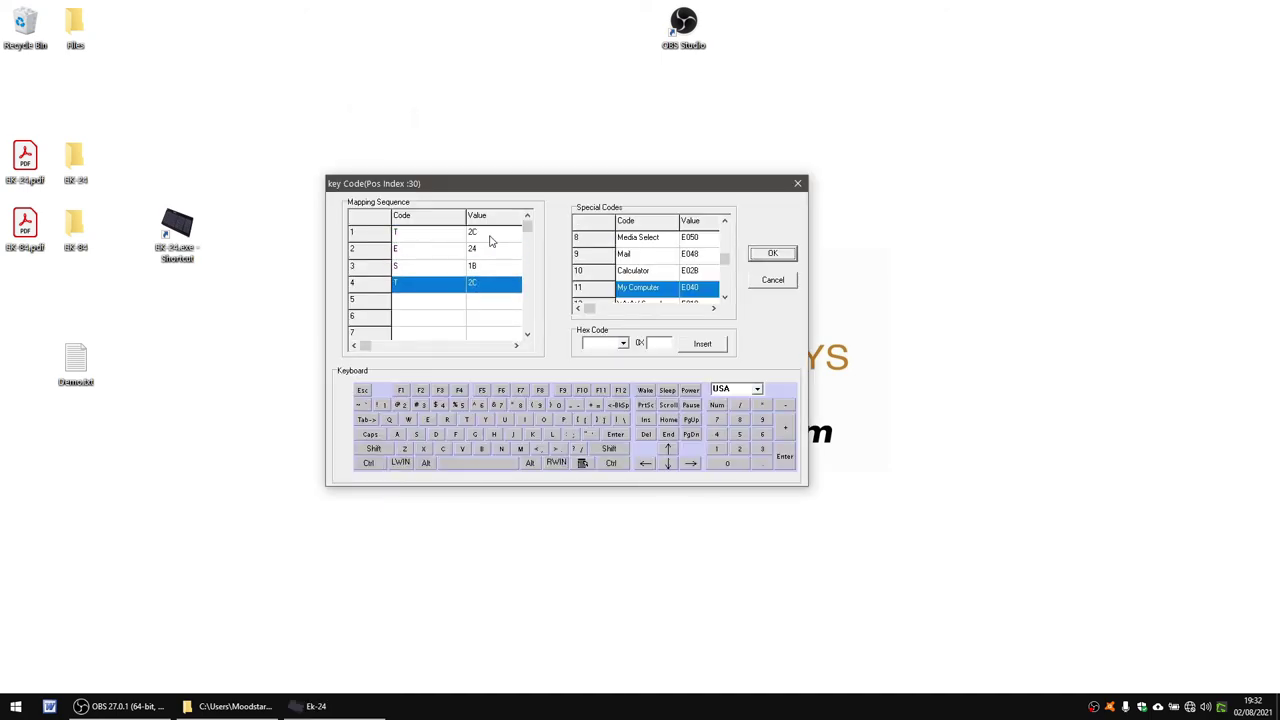
{"action": "left_click", "coordinate": [773, 258]}
Copy the first key's string to the third key of the top row and the third and fourth keys of the third row
{"action": "left_click", "coordinate": [478, 226]}
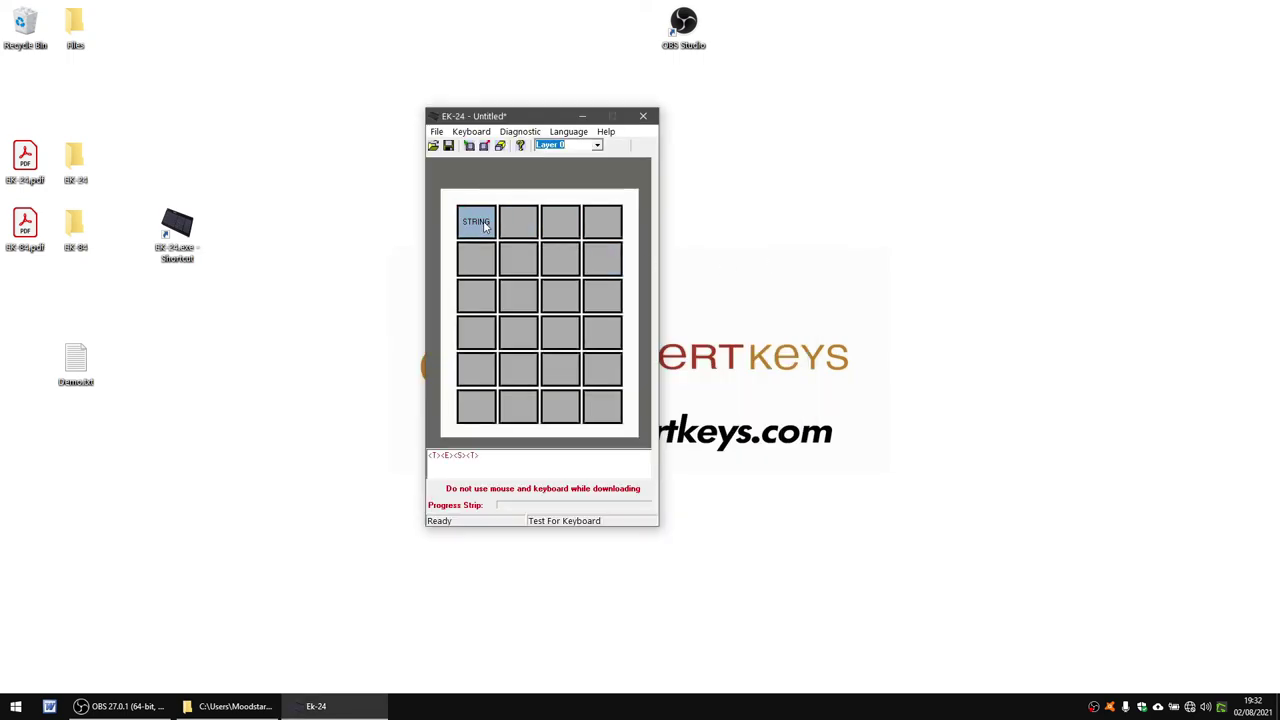
{"action": "right_click", "coordinate": [478, 226]}
{"action": "left_click", "coordinate": [530, 244]}
{"action": "left_click", "coordinate": [555, 230]}
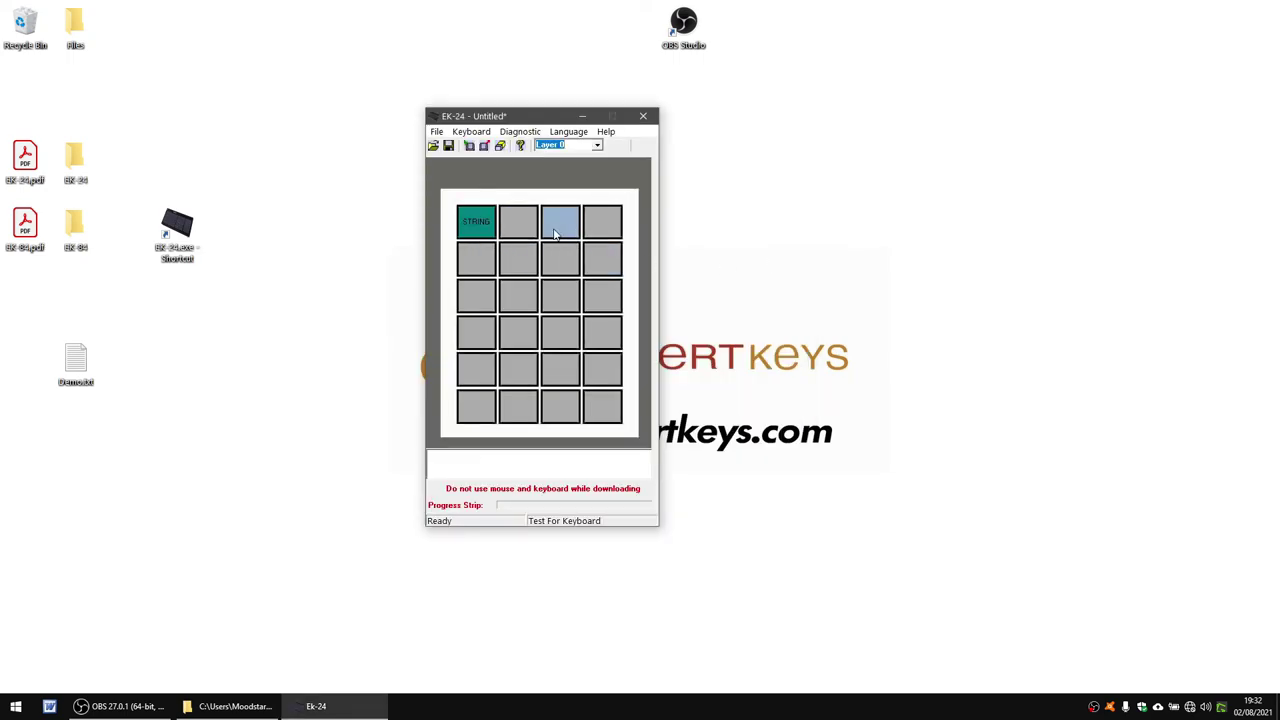
{"action": "right_click", "coordinate": [555, 230]}
{"action": "left_click", "coordinate": [582, 266]}
{"action": "right_click", "coordinate": [565, 292]}
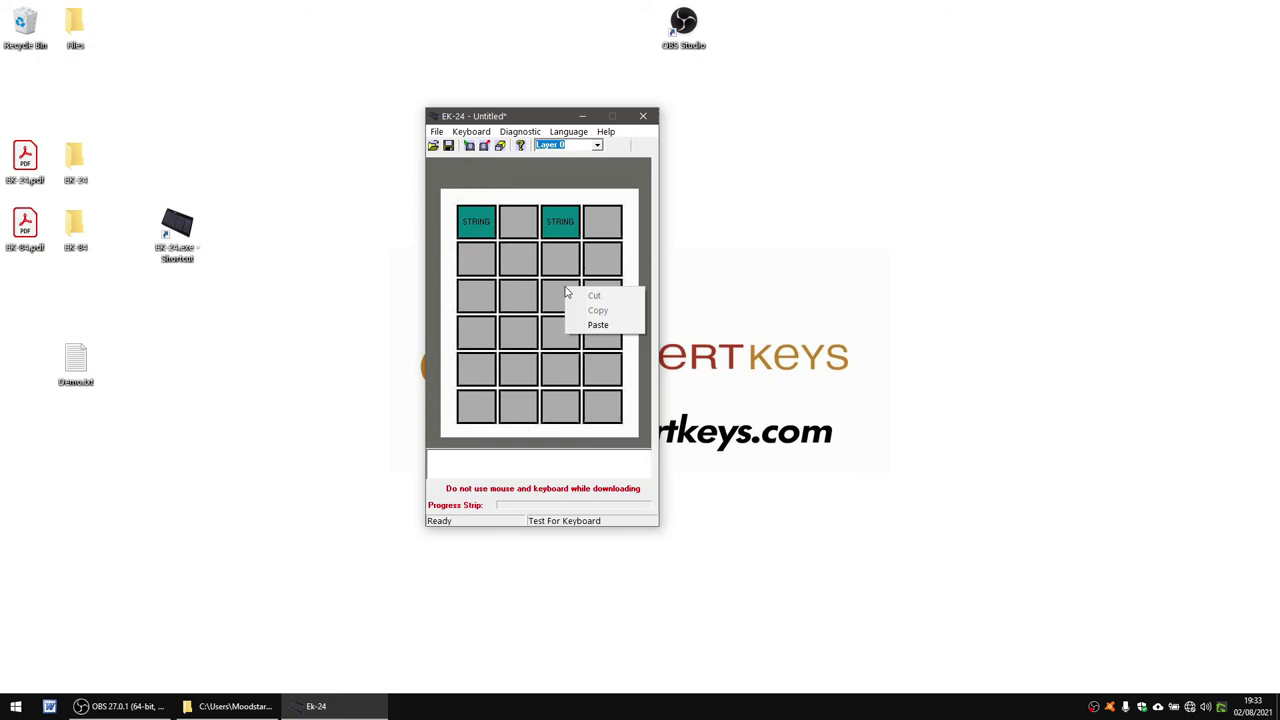
{"action": "left_click", "coordinate": [600, 323]}
{"action": "right_click", "coordinate": [609, 302]}
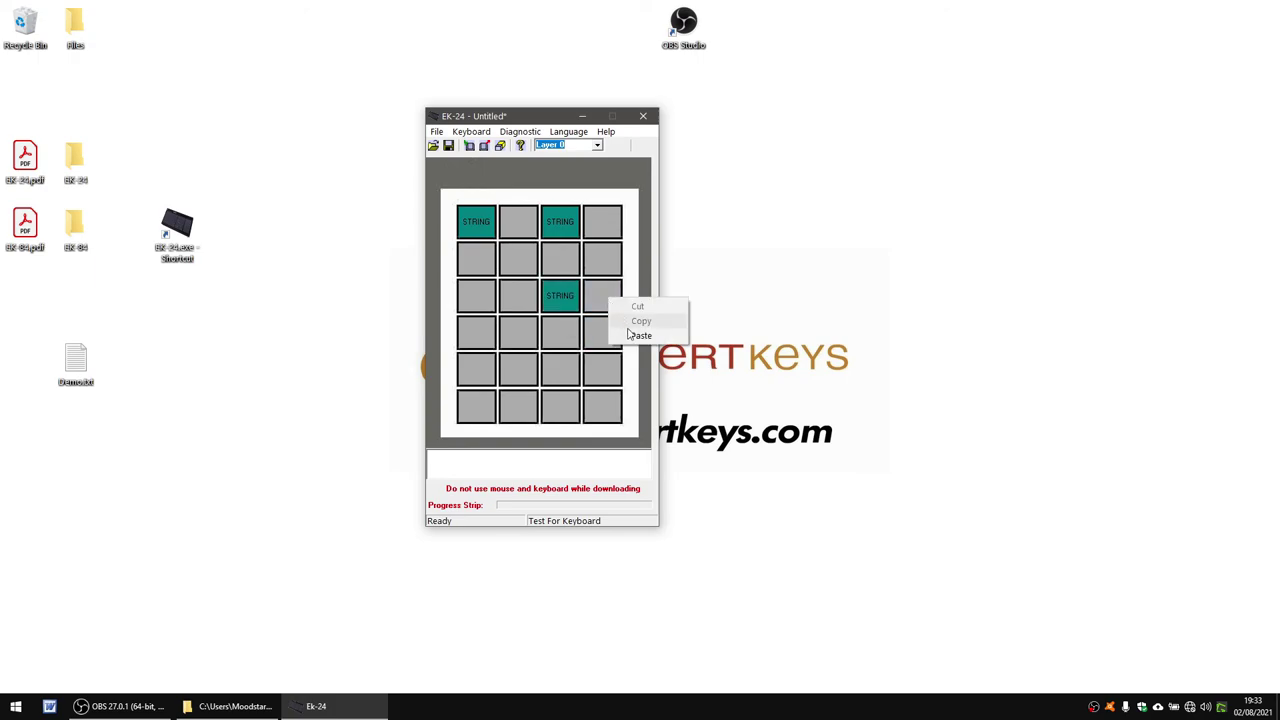
{"action": "left_click", "coordinate": [642, 333]}
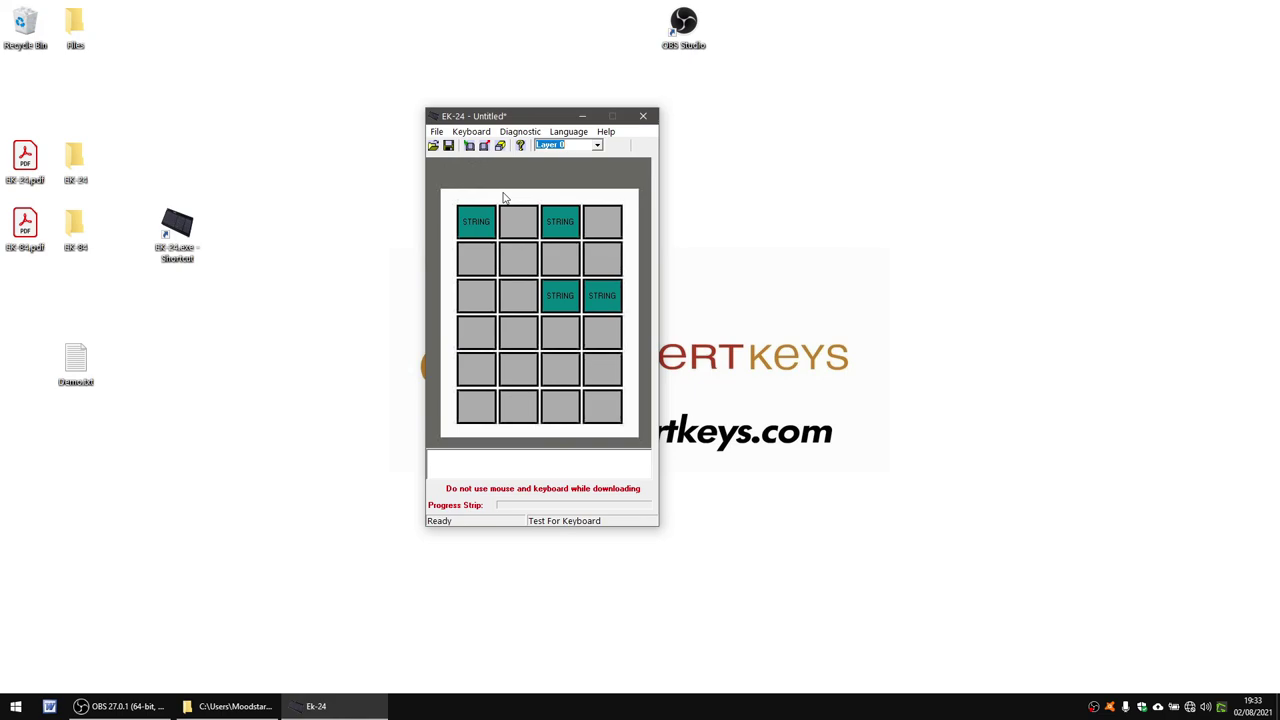
Save the layout to the Desktop as "Programming 1" in the data file format
{"action": "left_click", "coordinate": [437, 132]}
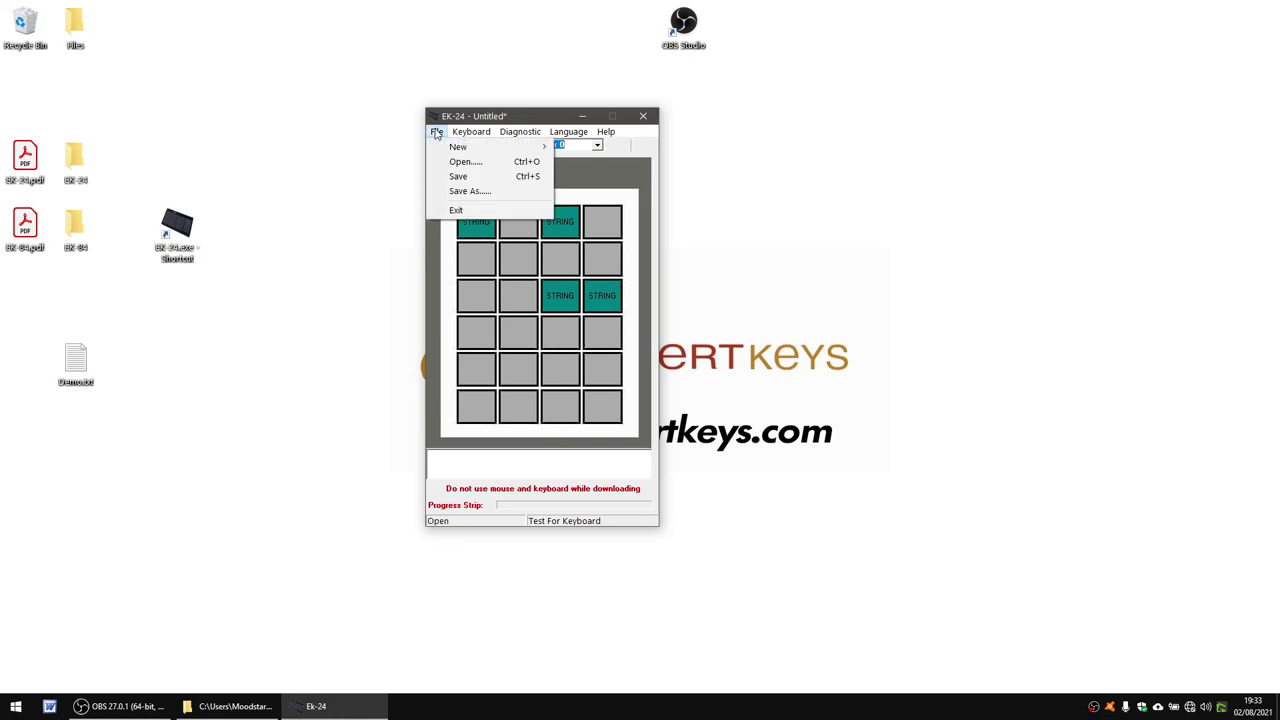
{"action": "left_click", "coordinate": [472, 191]}
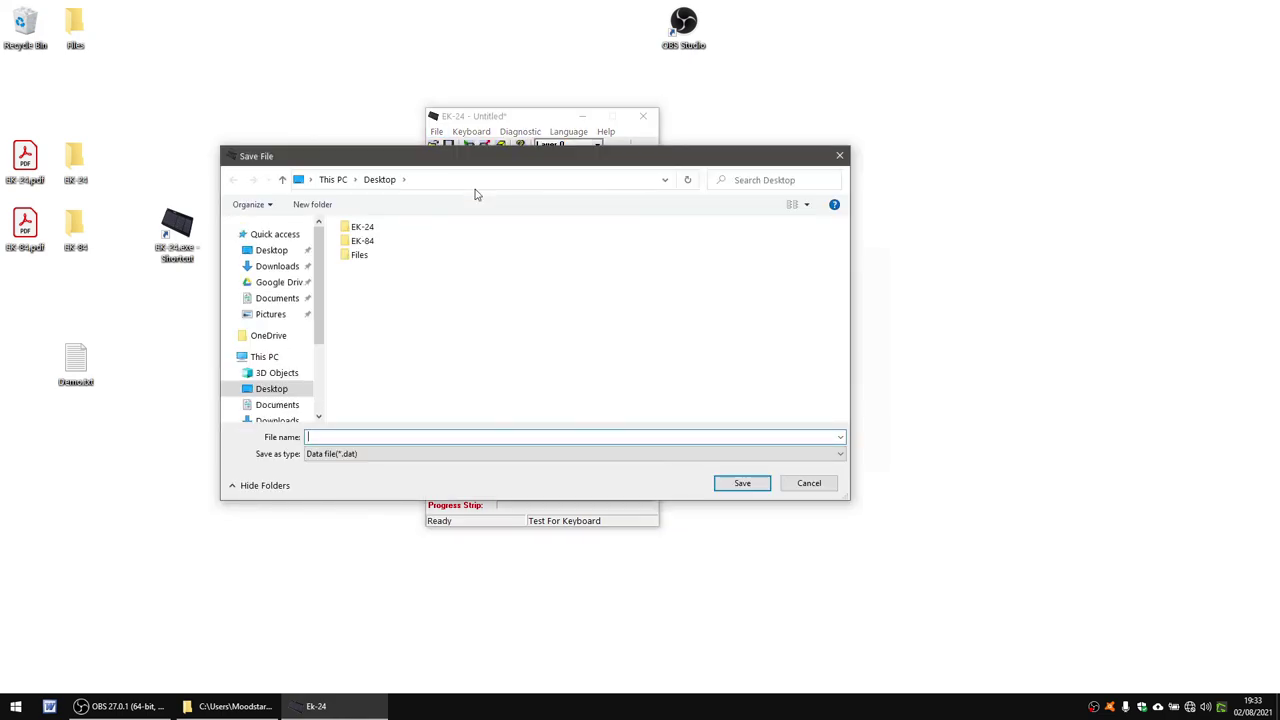
{"action": "left_click", "coordinate": [272, 251]}
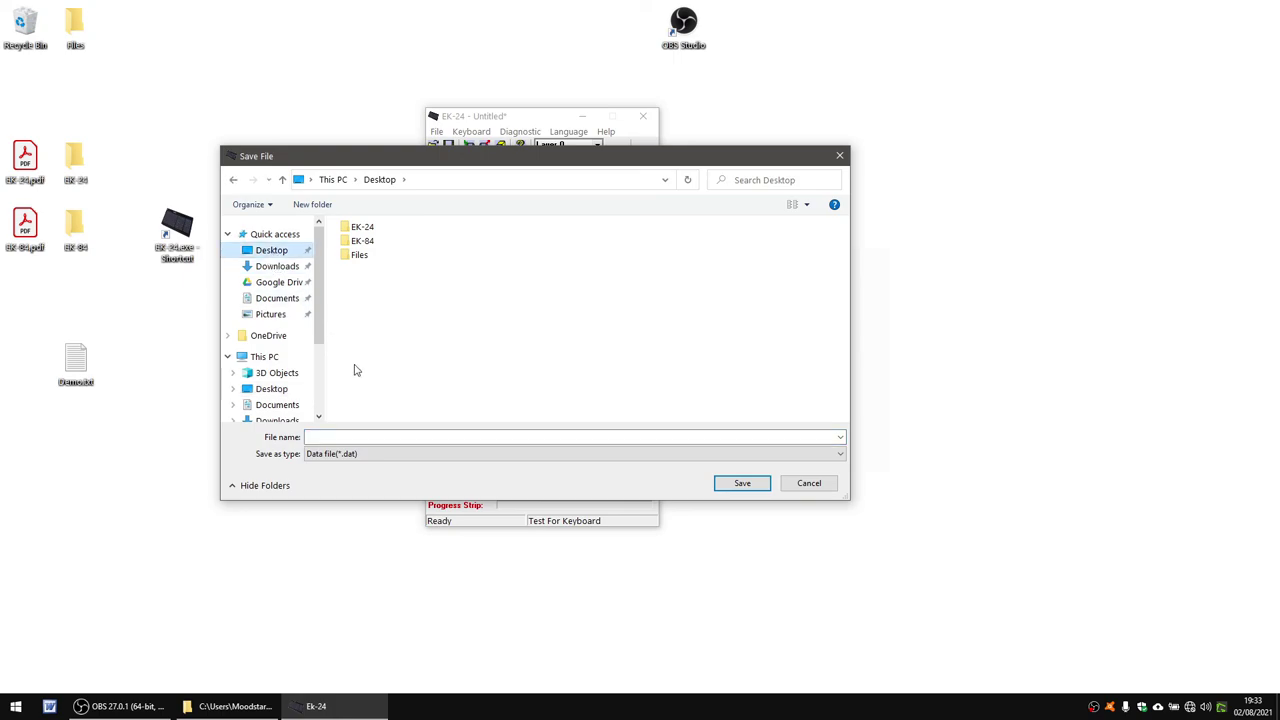
{"action": "left_click", "coordinate": [386, 437]}
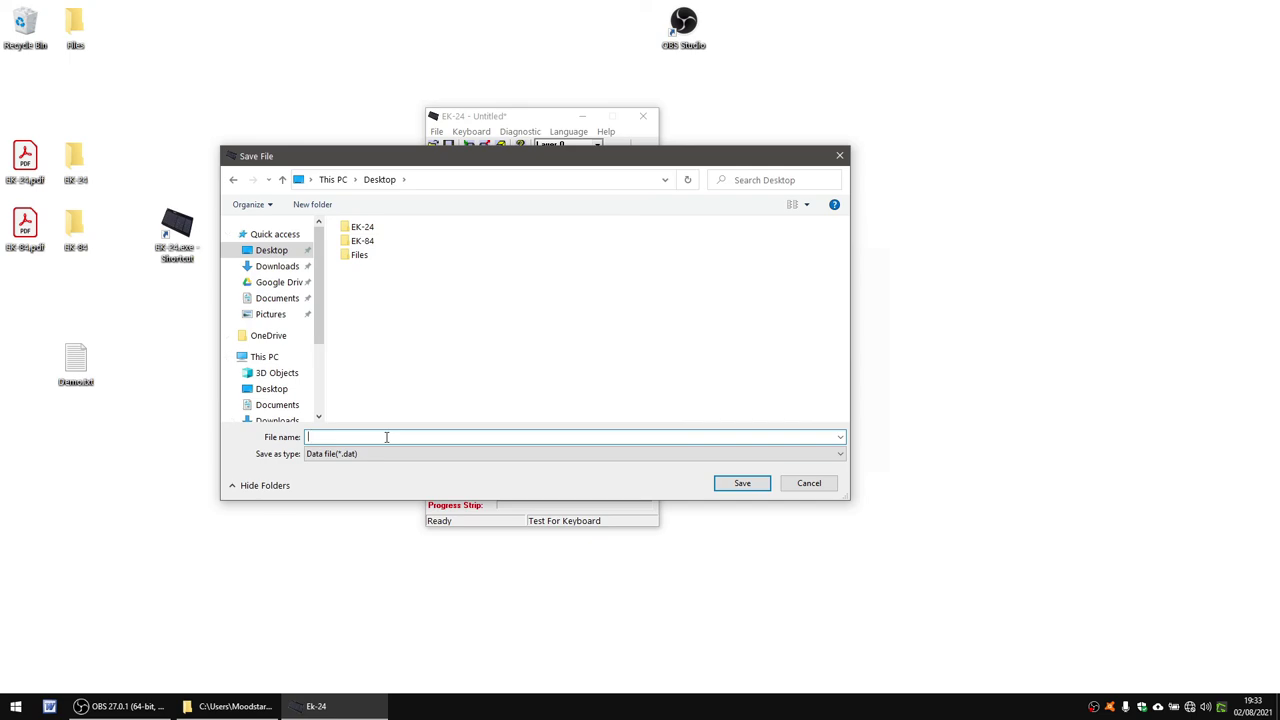
{"action": "type", "text": "Programming 1"}
{"action": "left_click", "coordinate": [735, 490]}
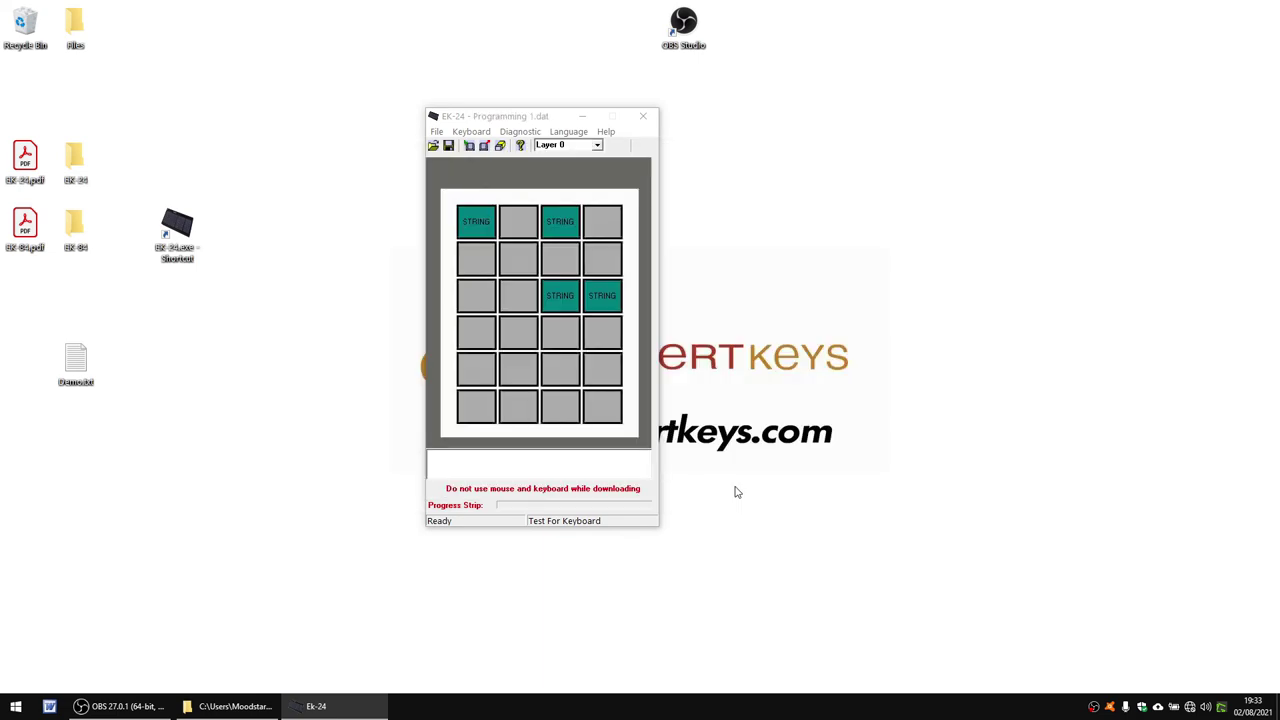
{"action": "left_click", "coordinate": [655, 370]}
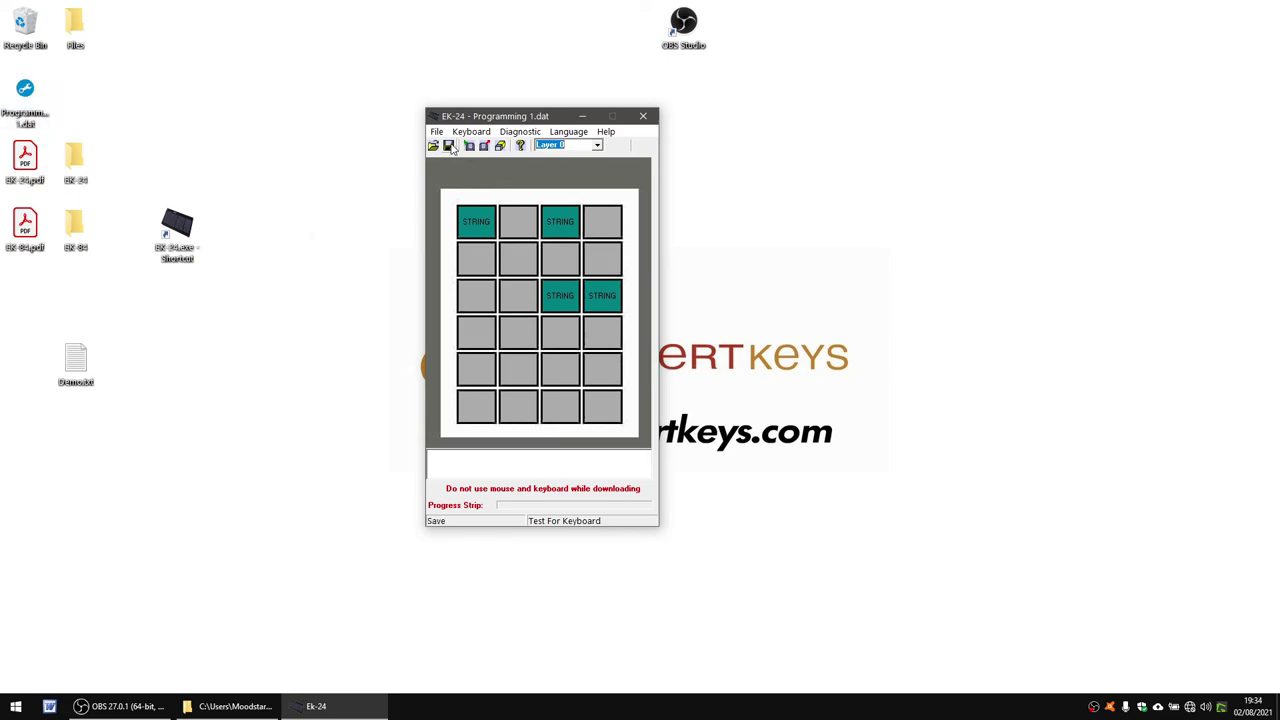
Clear all key mappings and restart the EK-24 software with the EK-24 product selected
{"action": "left_click", "coordinate": [499, 146]}
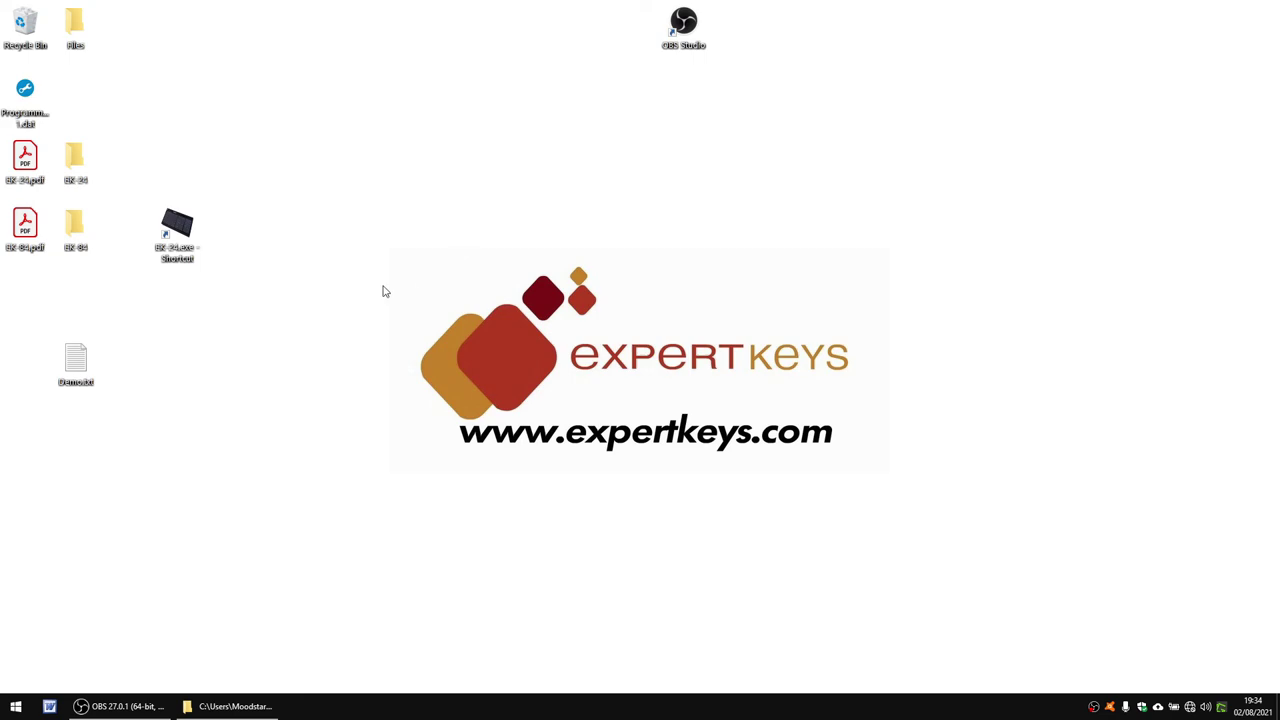
{"action": "double_click", "coordinate": [178, 226]}
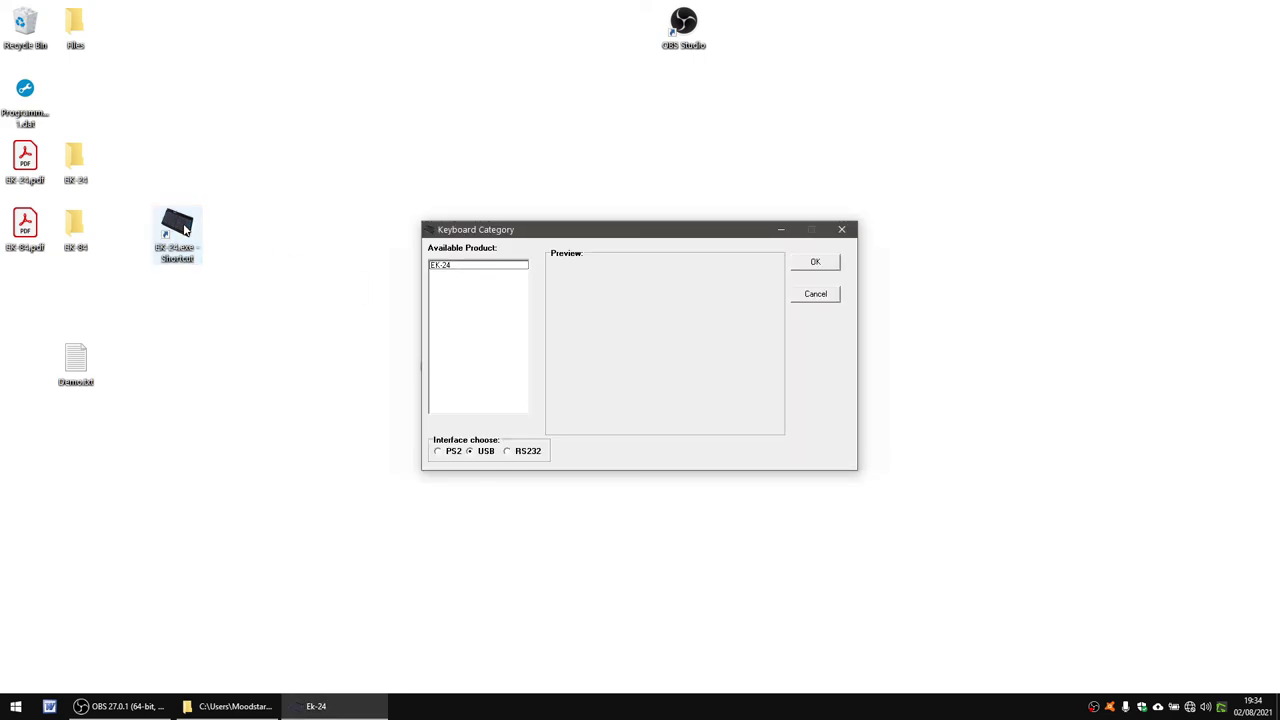
{"action": "double_click", "coordinate": [444, 265]}
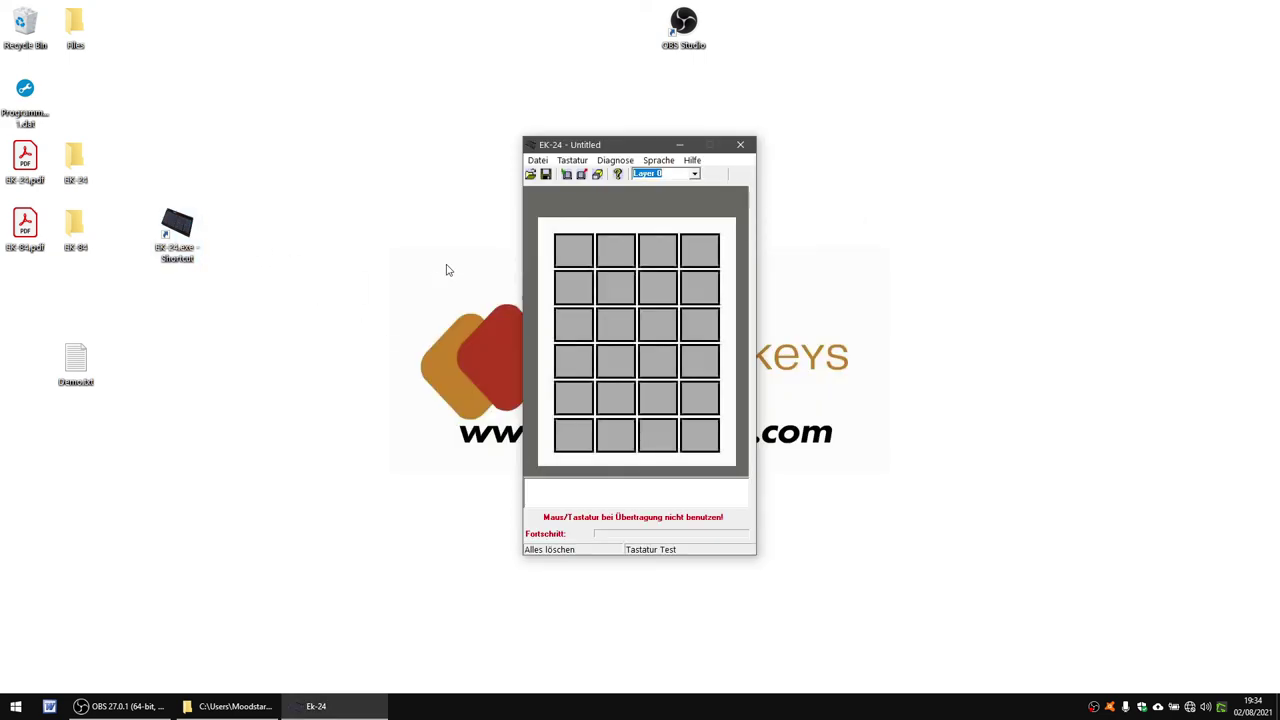
Switch the interface language from German to English
{"action": "left_click", "coordinate": [538, 160]}
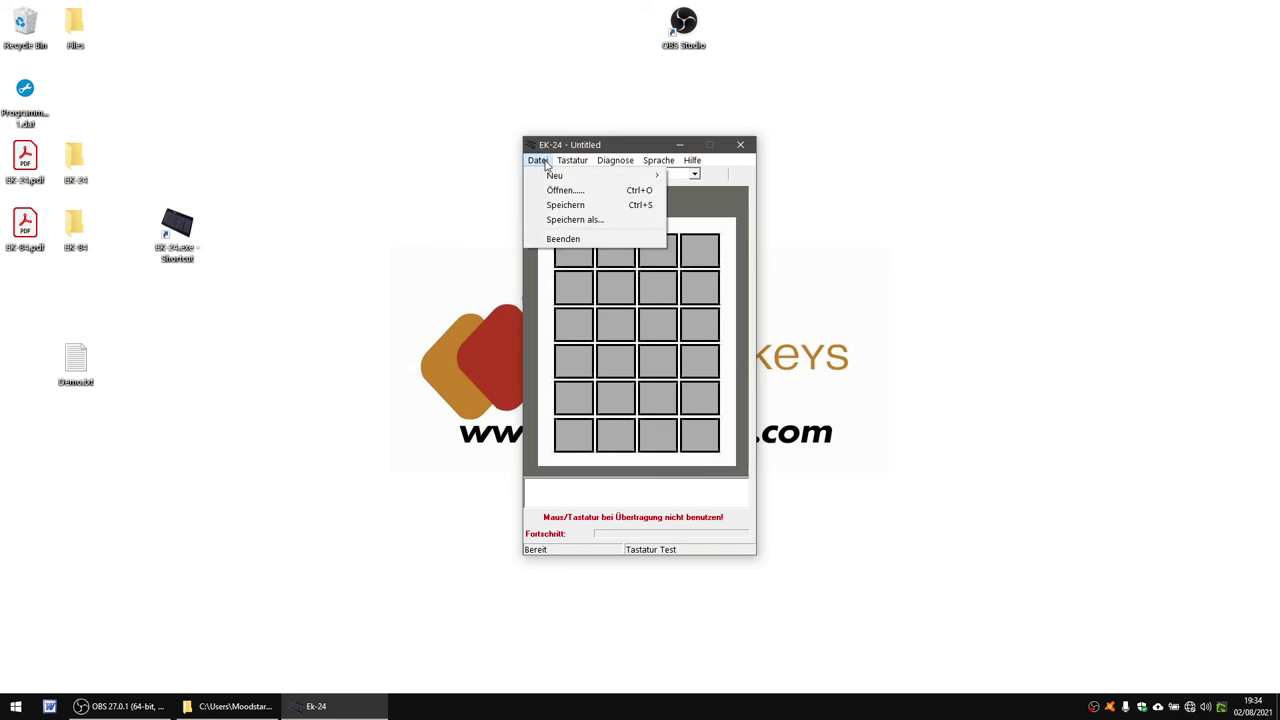
{"action": "left_click", "coordinate": [658, 160]}
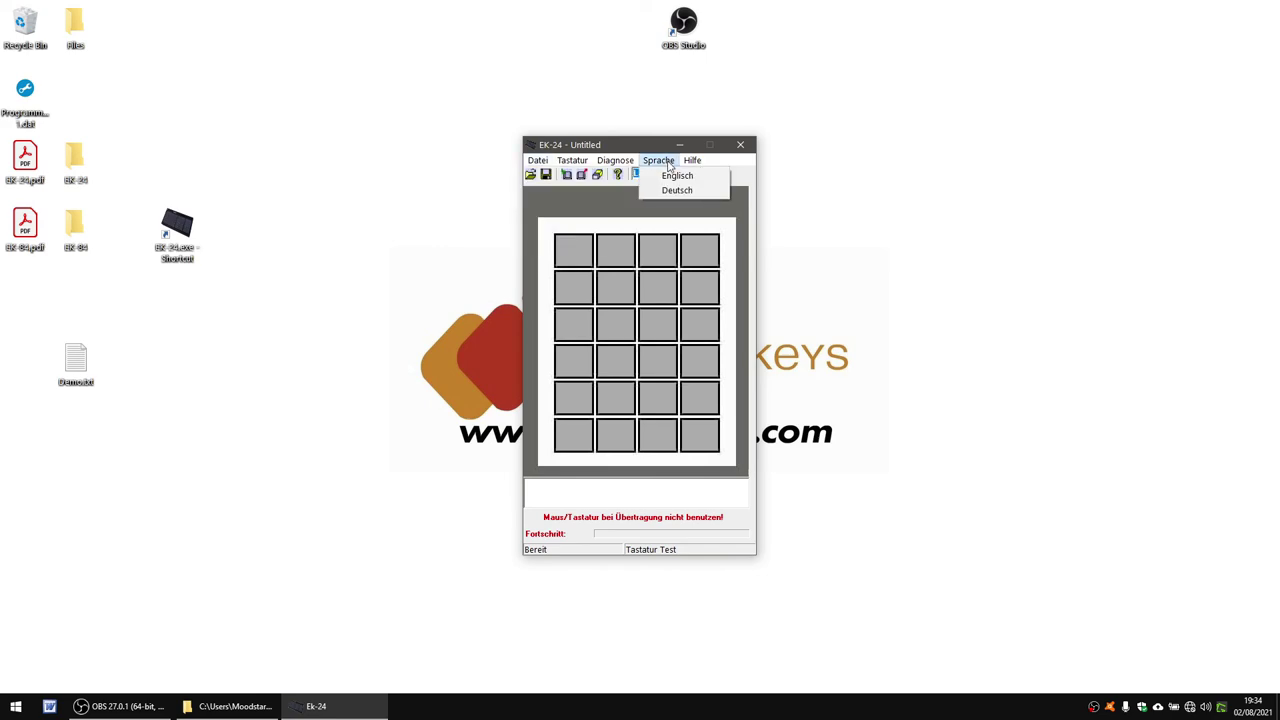
{"action": "left_click", "coordinate": [672, 174]}
Open the saved layout Programming 1.dat from the Desktop
{"action": "left_click", "coordinate": [535, 161]}
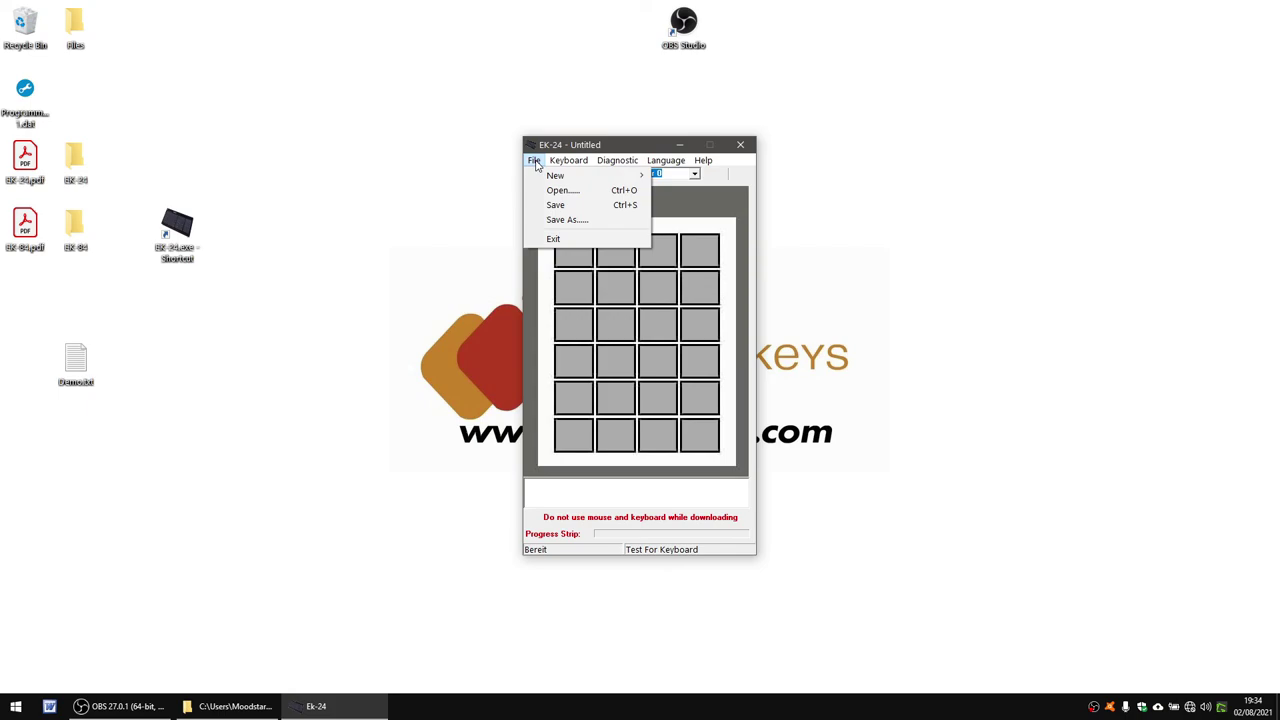
{"action": "left_click", "coordinate": [551, 194]}
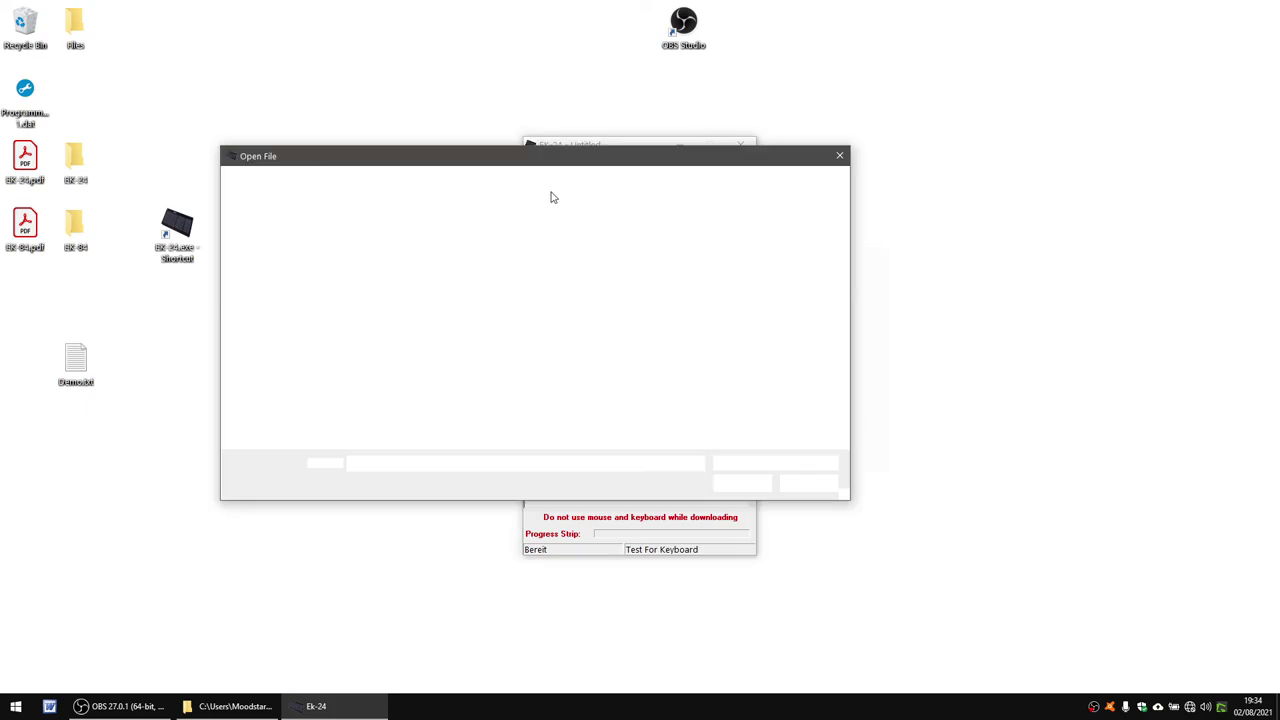
{"action": "left_click", "coordinate": [273, 254]}
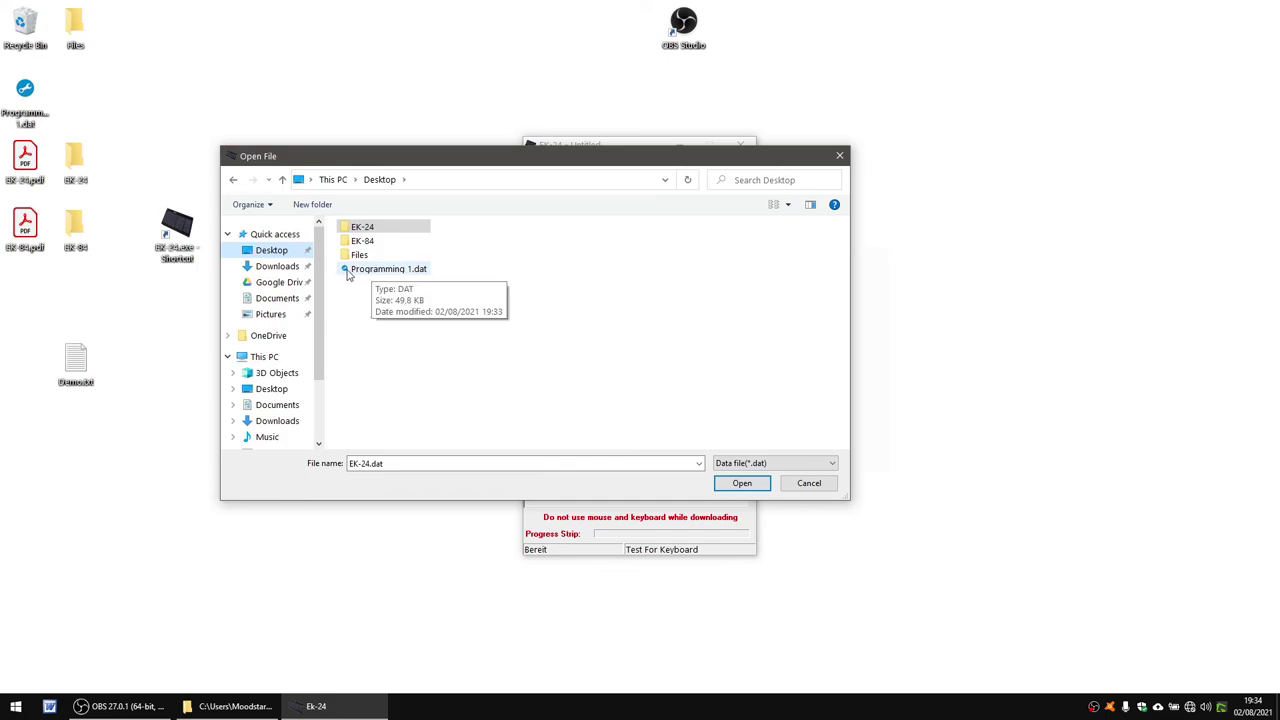
{"action": "left_click", "coordinate": [374, 270]}
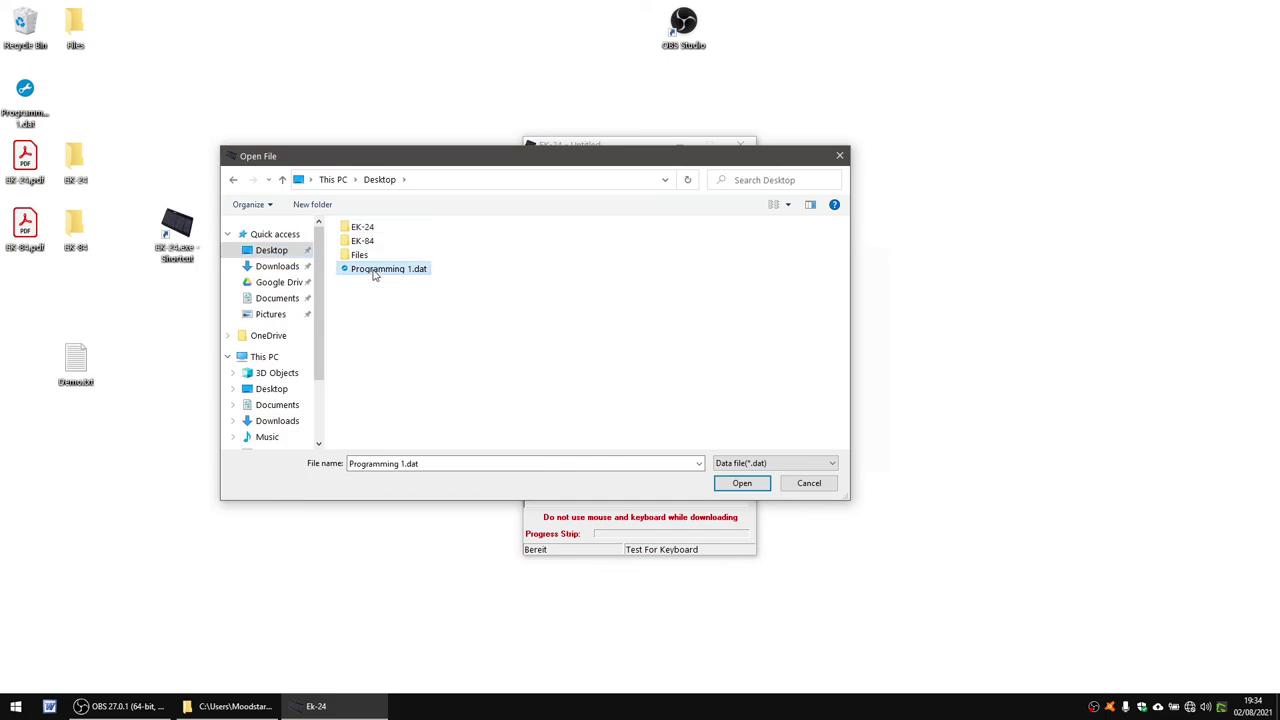
{"action": "left_click", "coordinate": [728, 484]}
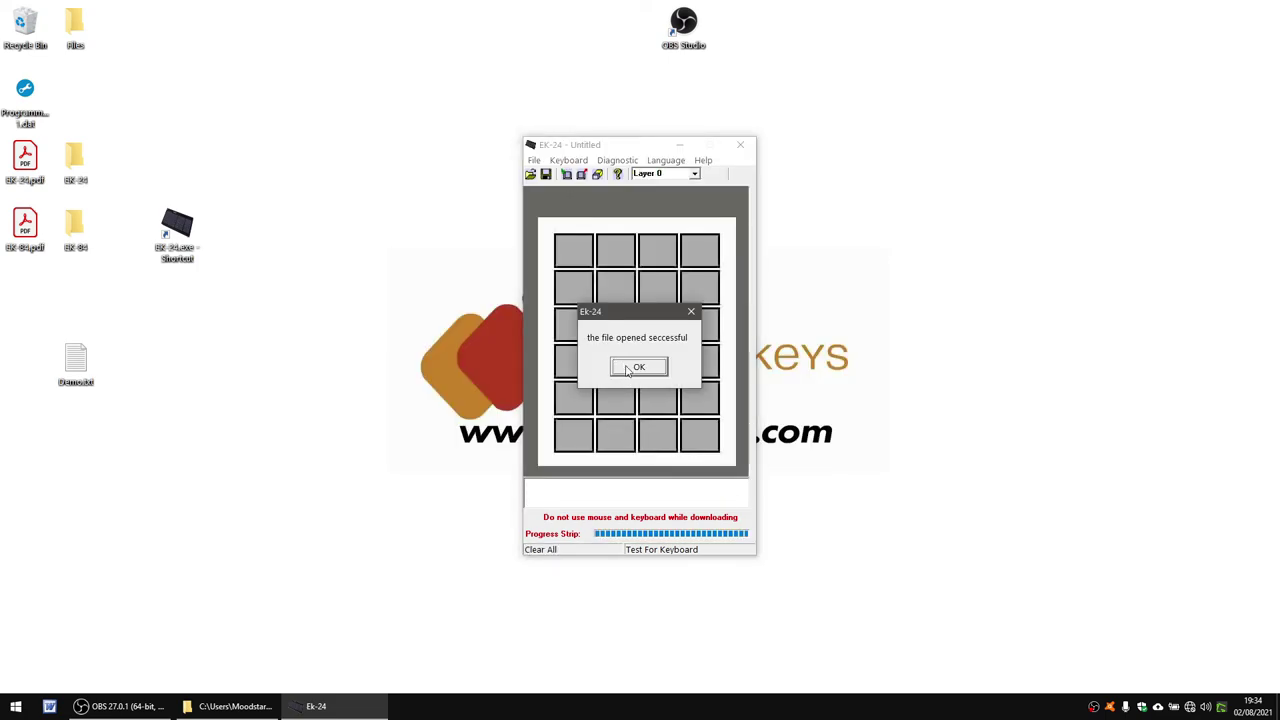
{"action": "left_click", "coordinate": [628, 368]}
{"action": "left_click_drag", "start_coordinate": [629, 146], "coordinate": [460, 97]}
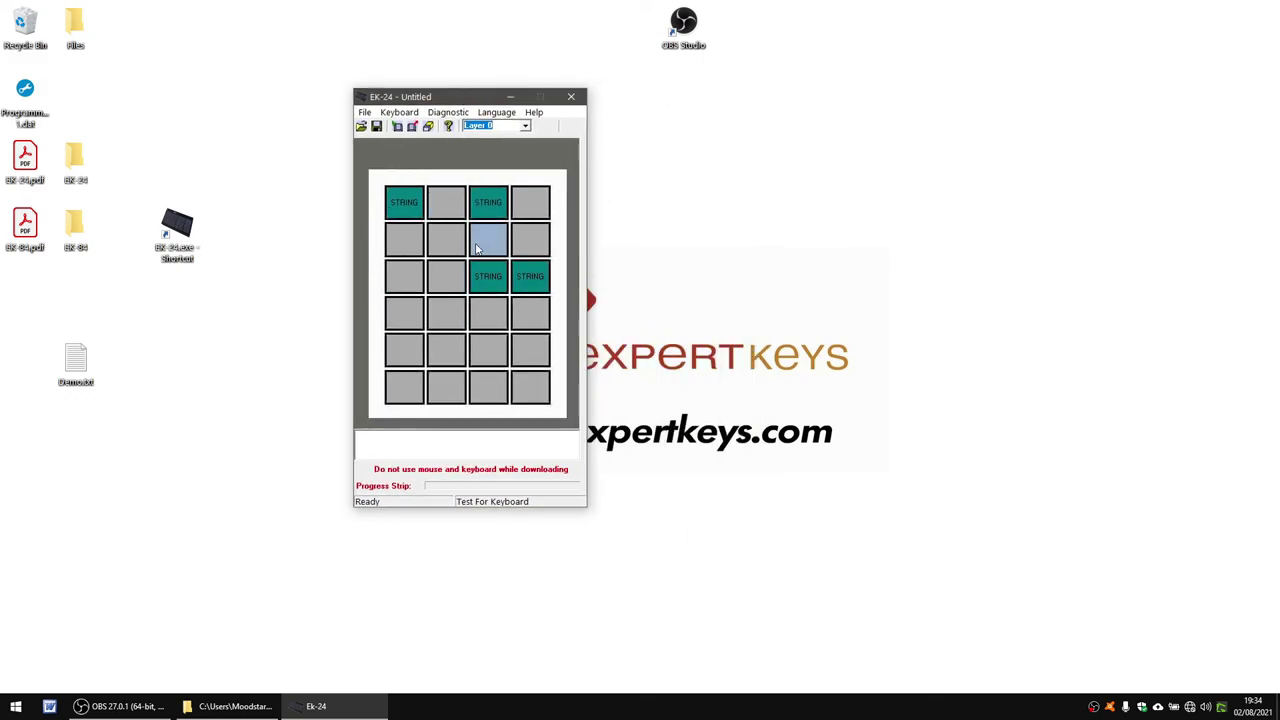
Cut the string from the top row's third key and paste it onto the second row's second key
{"action": "left_click", "coordinate": [488, 205]}
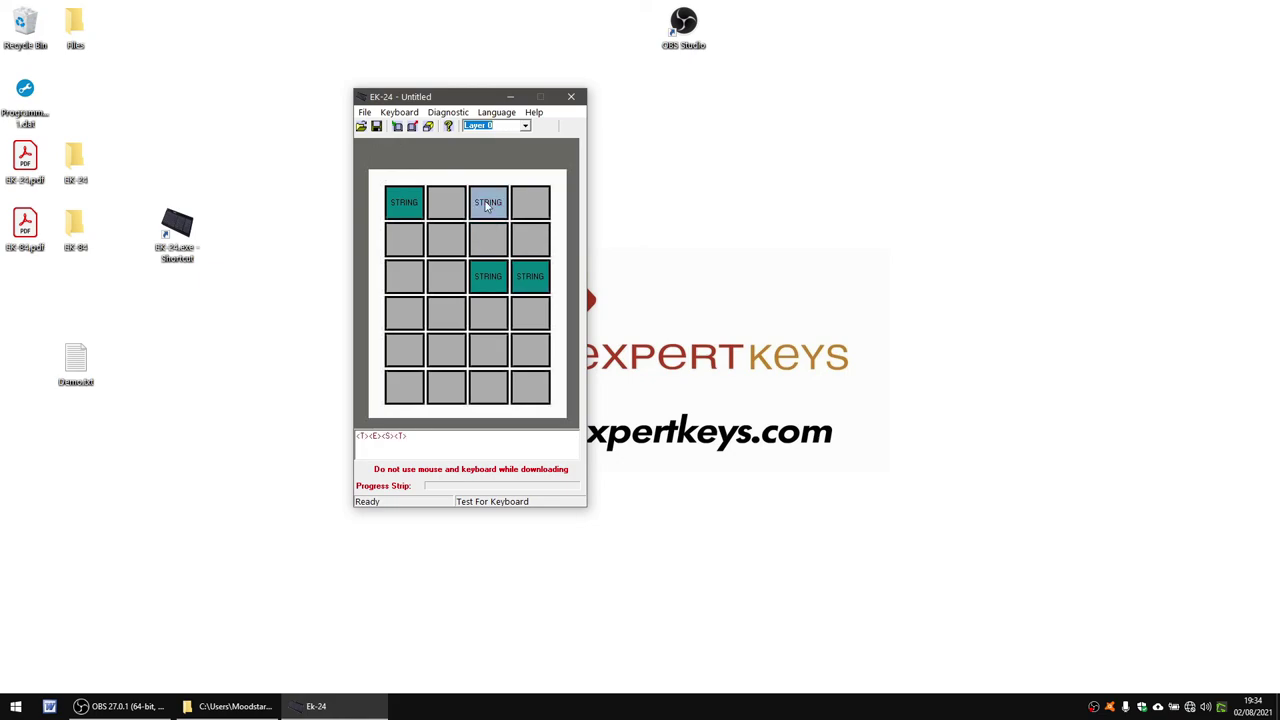
{"action": "right_click", "coordinate": [488, 206]}
{"action": "left_click", "coordinate": [513, 211]}
{"action": "left_click", "coordinate": [446, 238]}
{"action": "right_click", "coordinate": [444, 237]}
{"action": "left_click", "coordinate": [466, 270]}
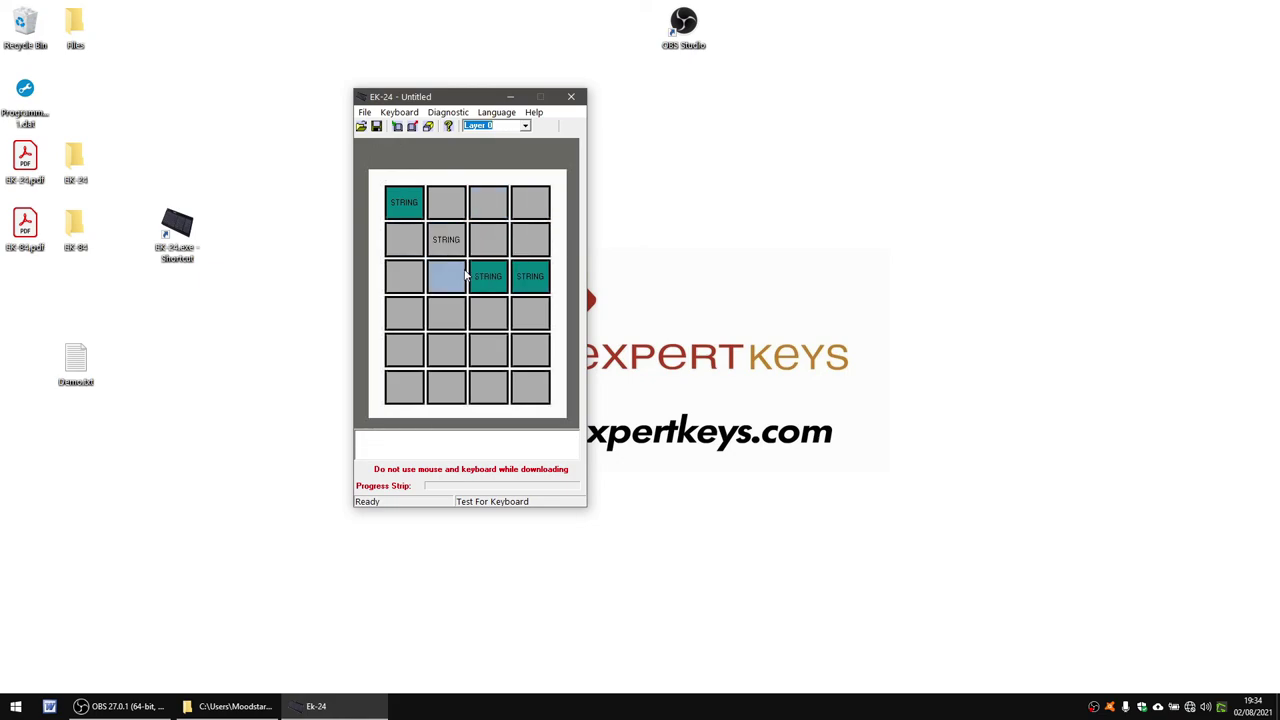